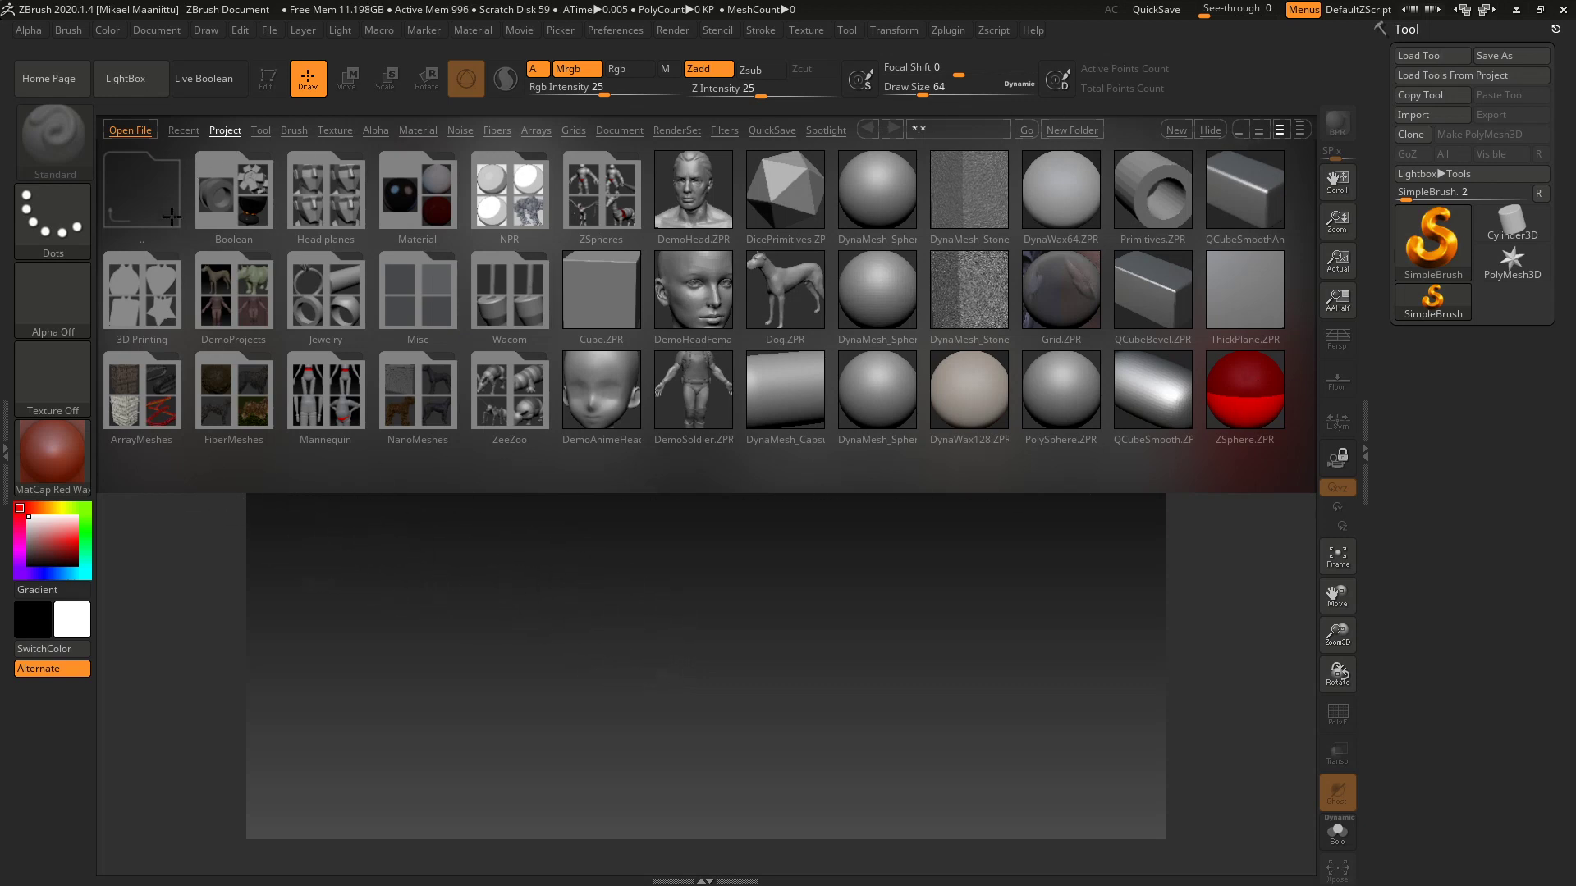
# Step: Toggle the LightBox browser on and off several times and leave it hidden to clear the canvas area
pyautogui.moveTo(837, 345); pyautogui.dragTo(711, 357)
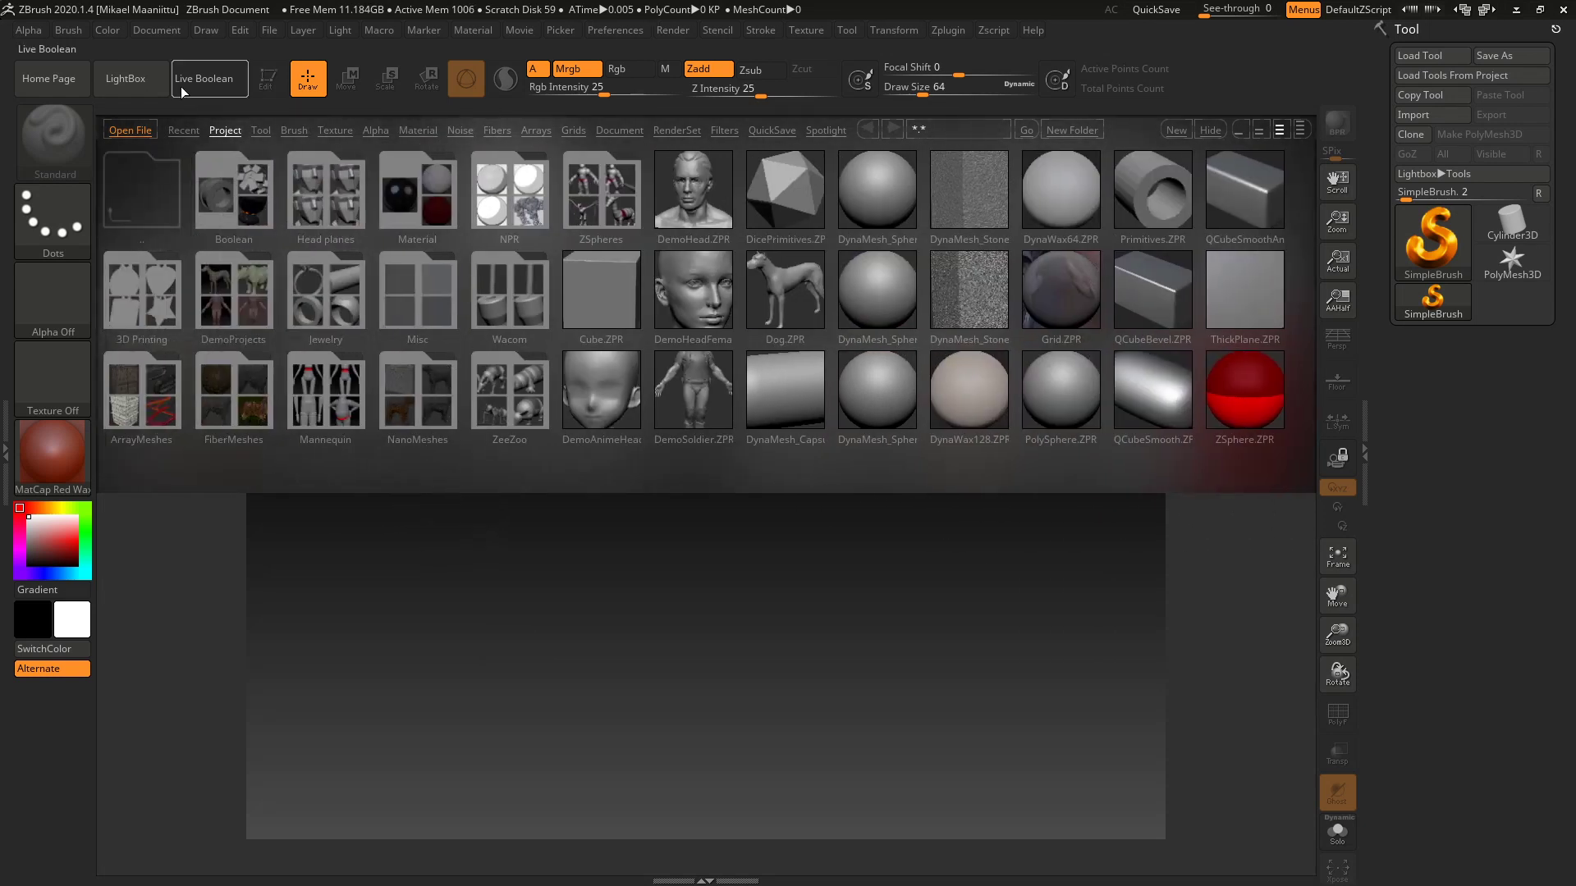
pyautogui.click(128, 86)
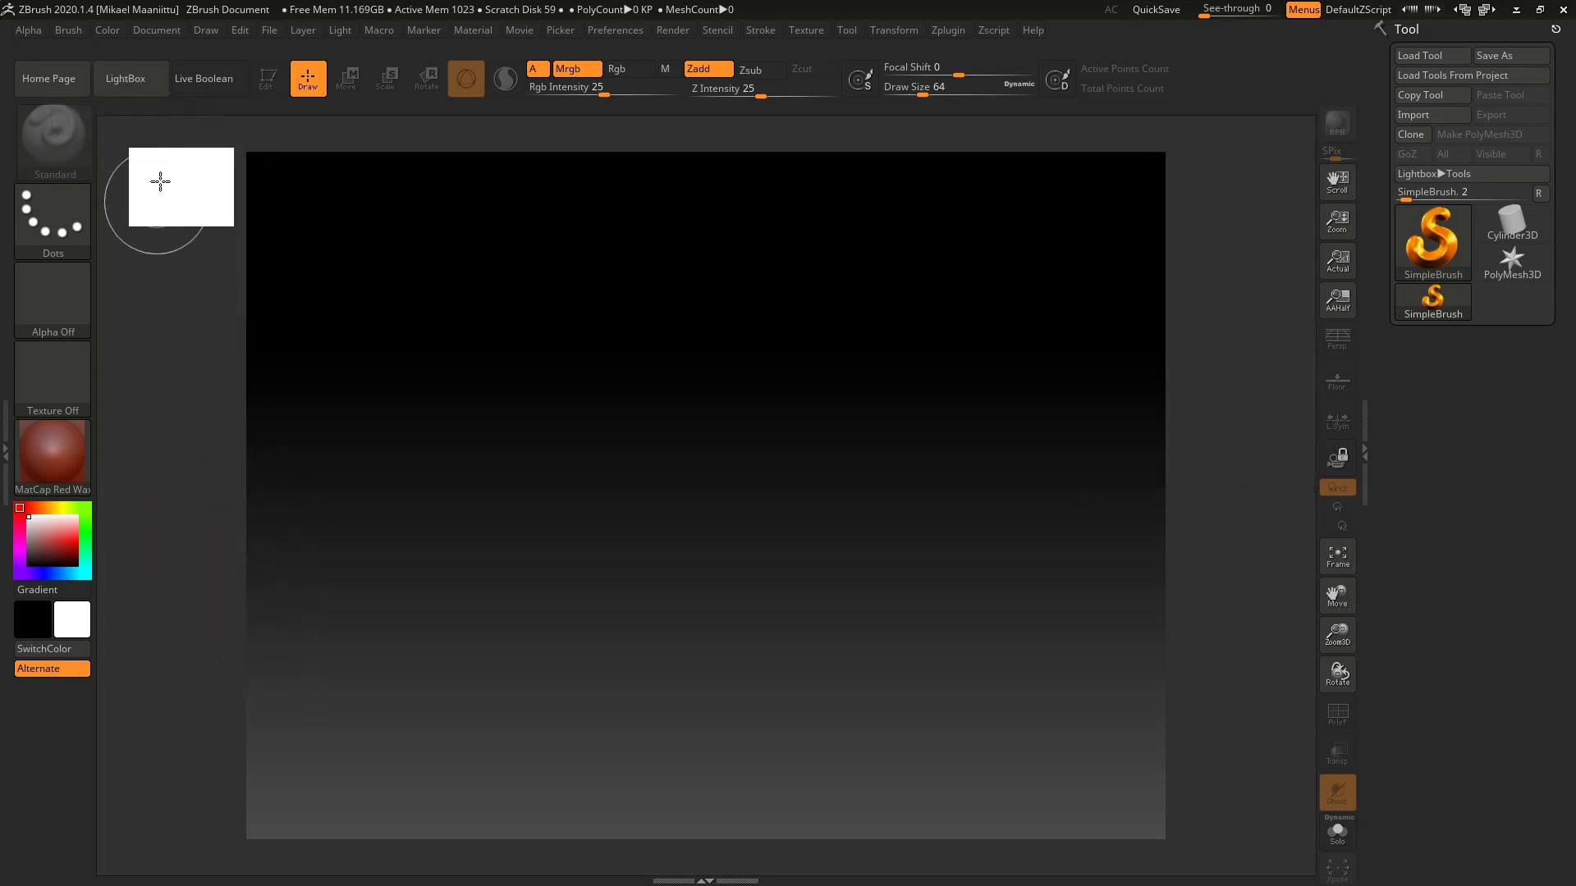
pyautogui.click(124, 85)
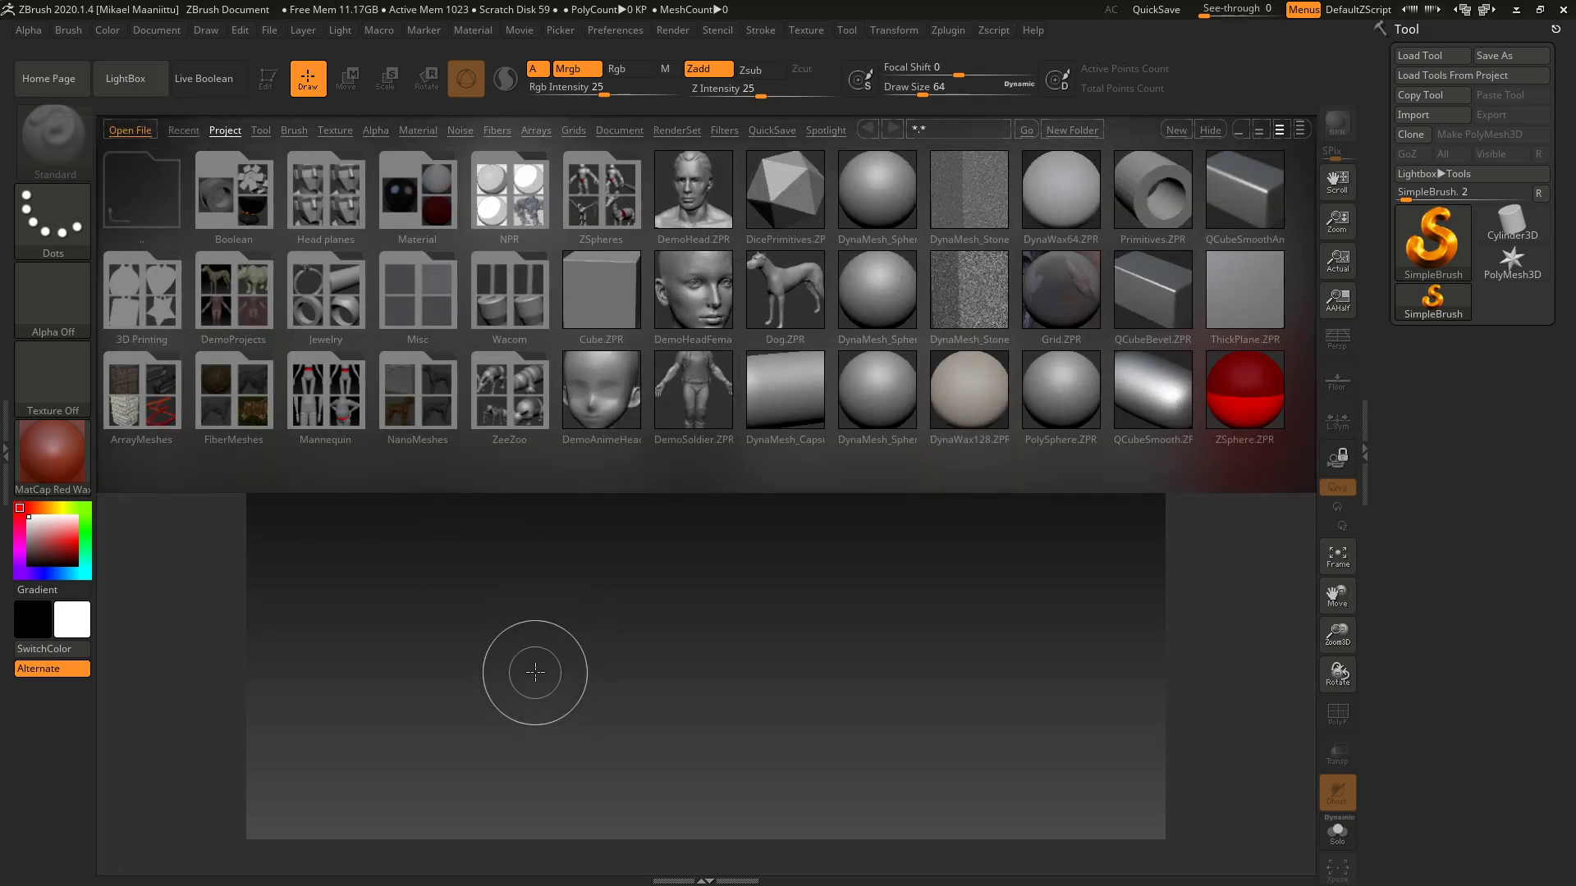
pyautogui.press(',')
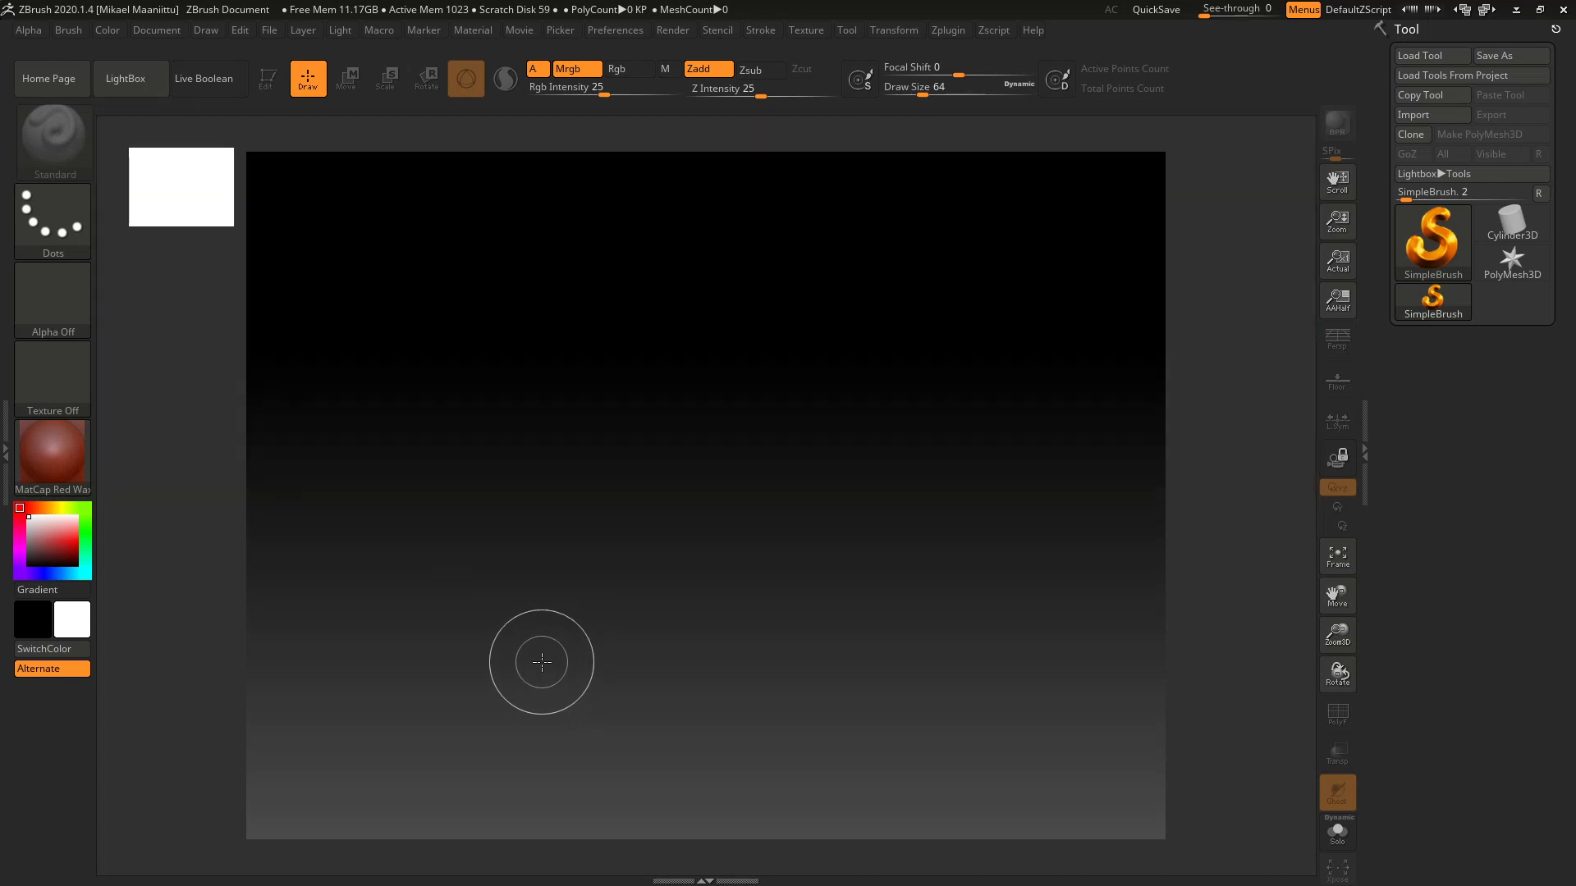
pyautogui.press(',')
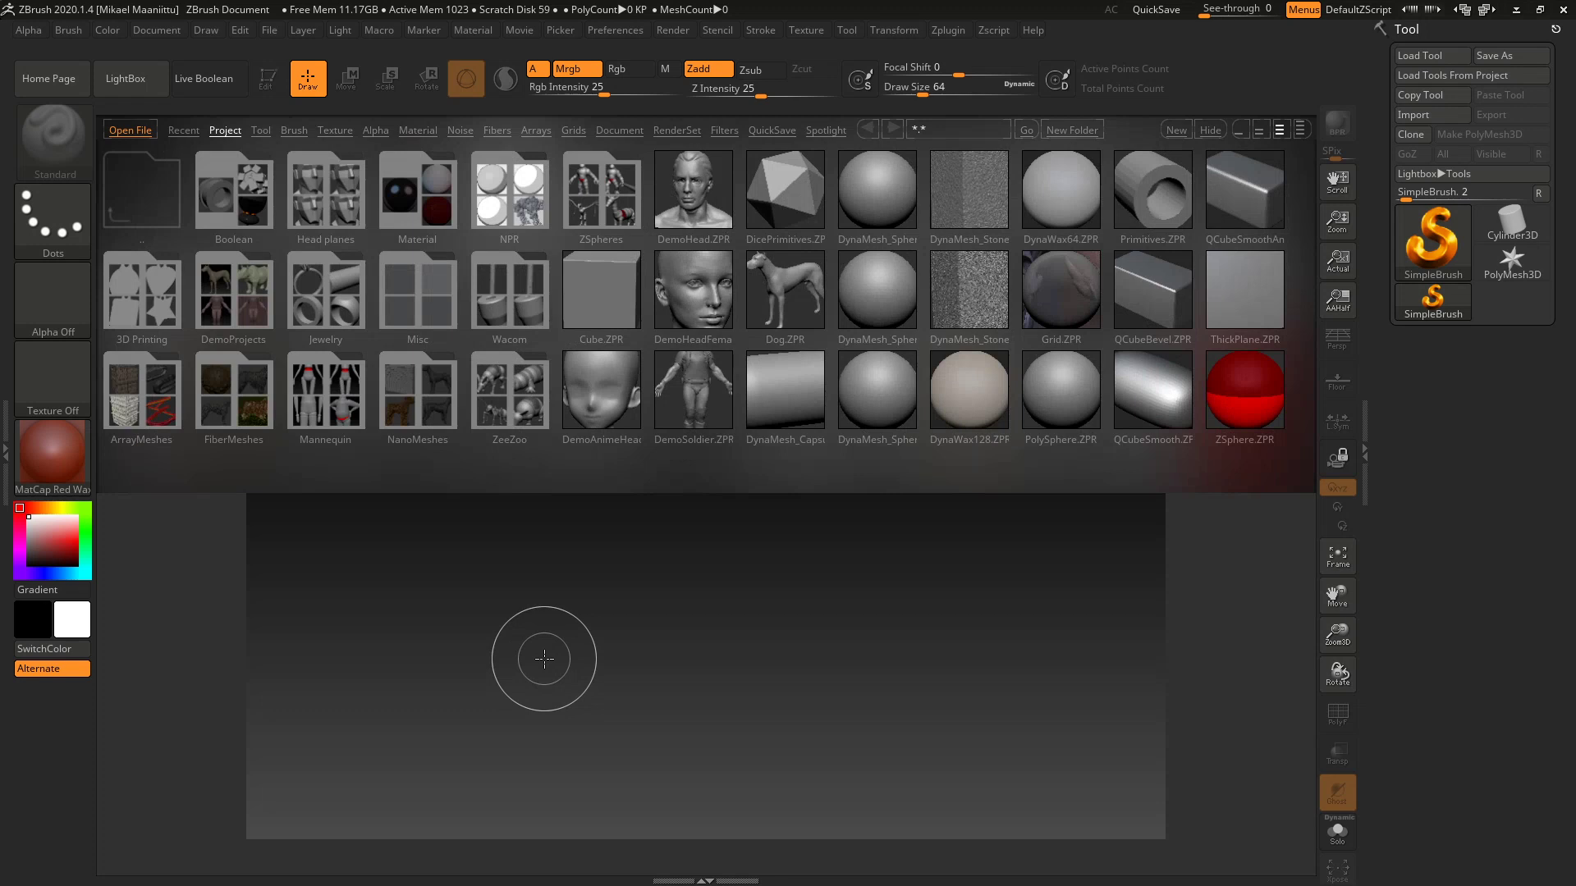
pyautogui.click(1211, 131)
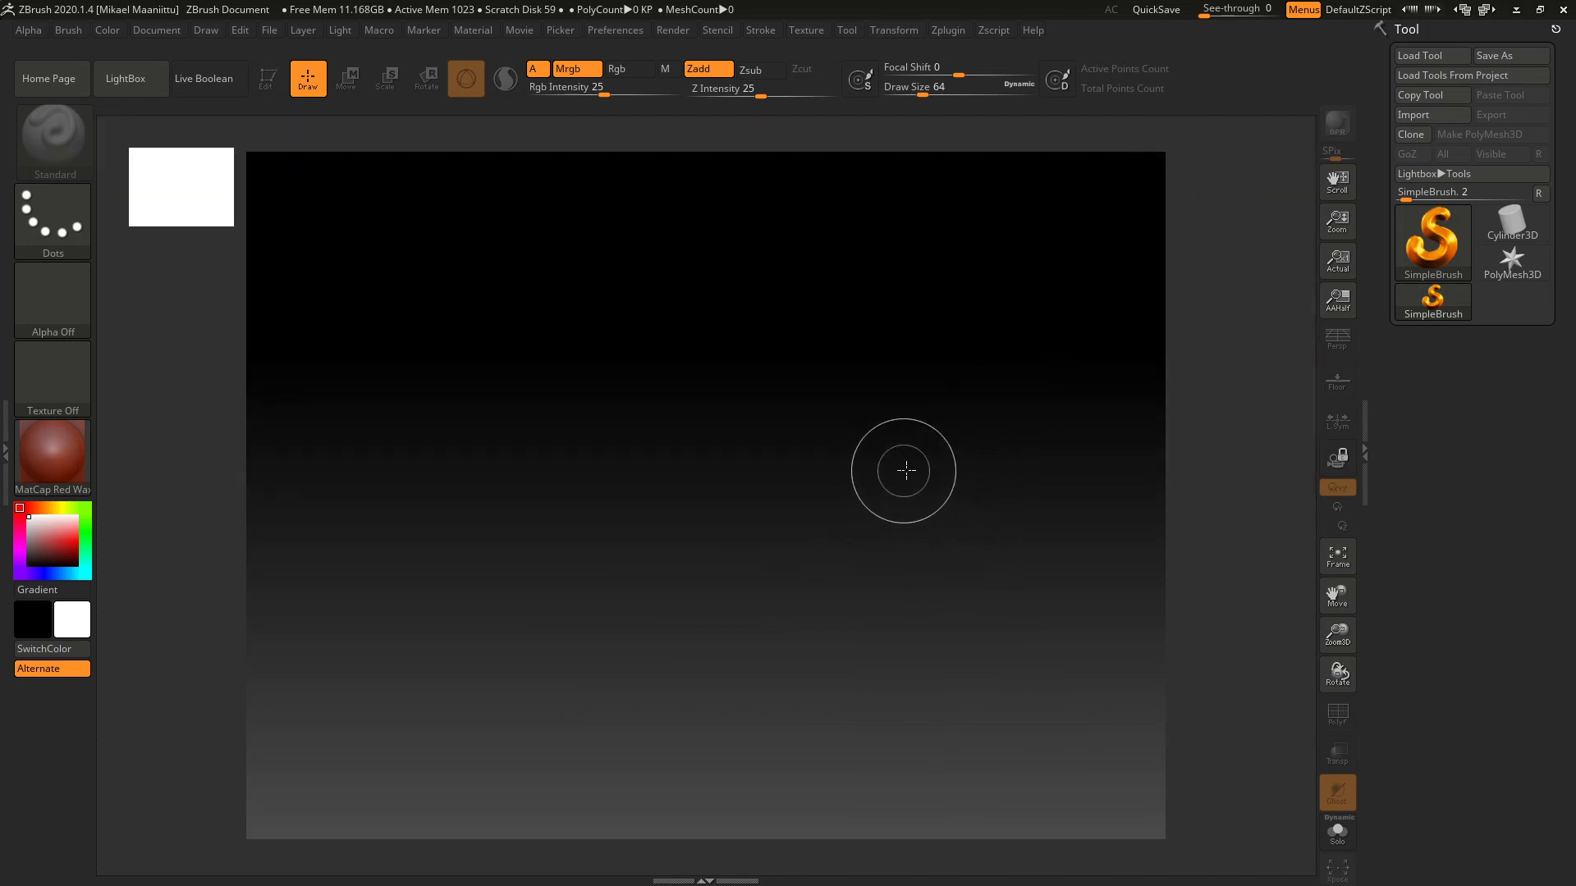
pyautogui.click(134, 89)
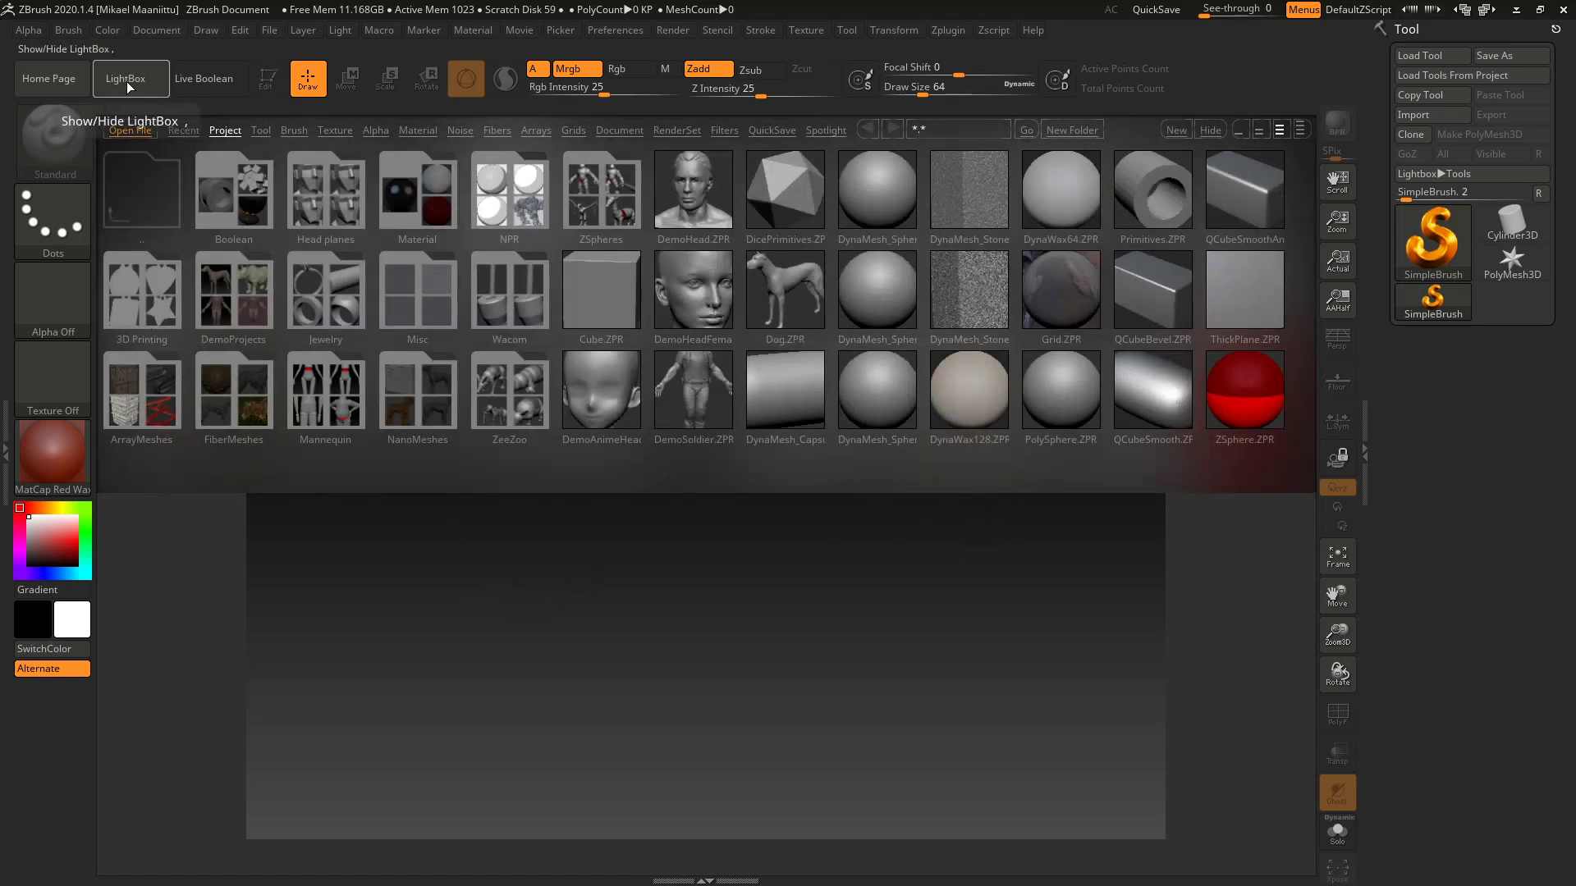
pyautogui.click(129, 88)
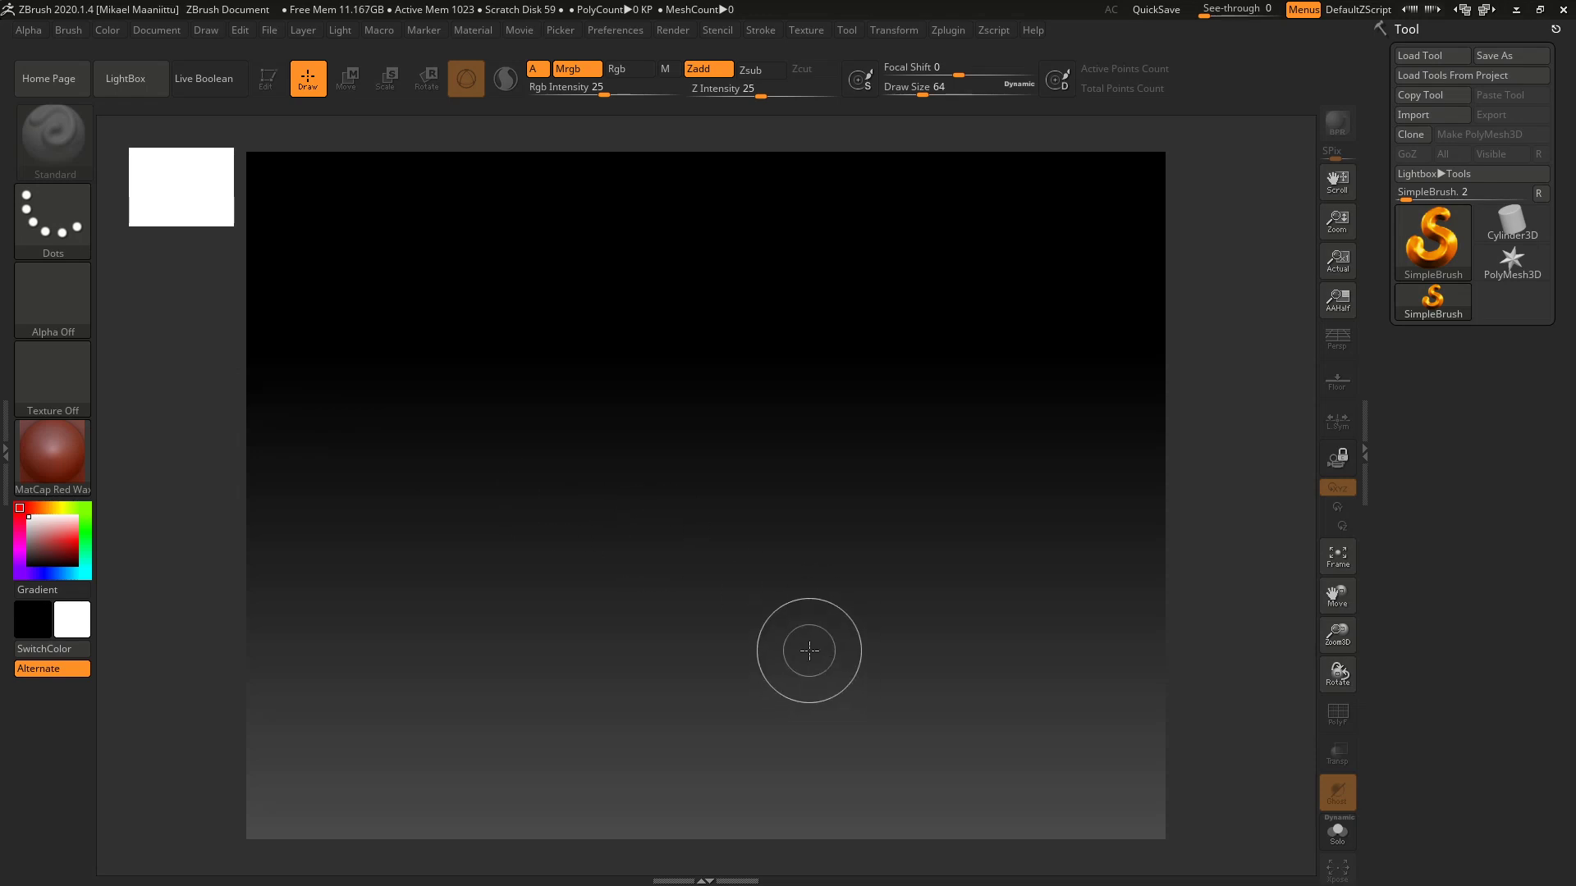
pyautogui.press(',')
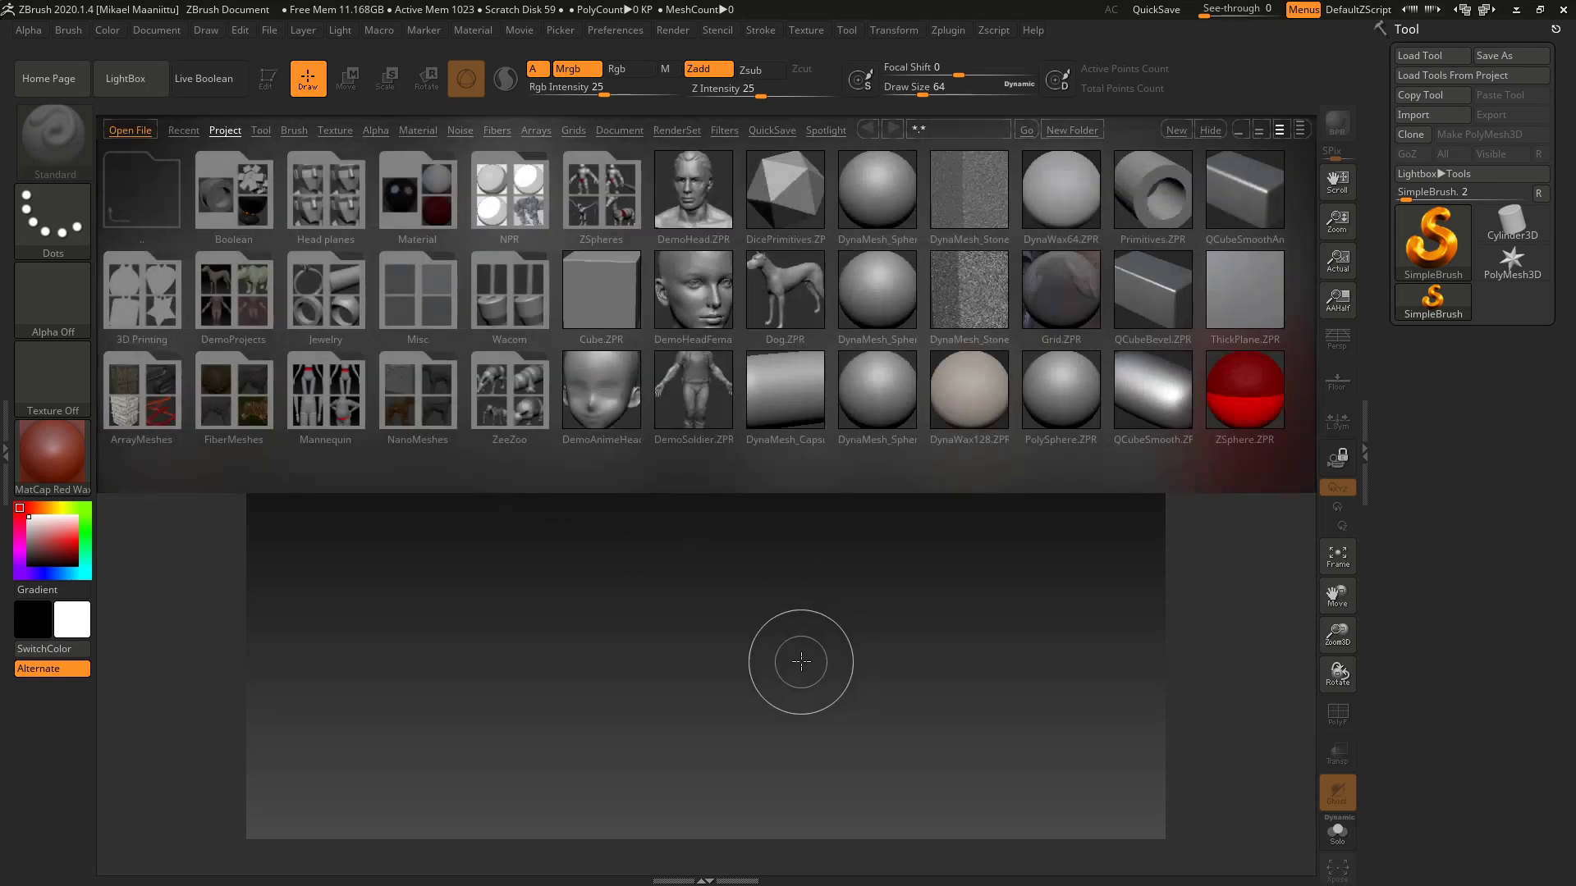
pyautogui.press(',')
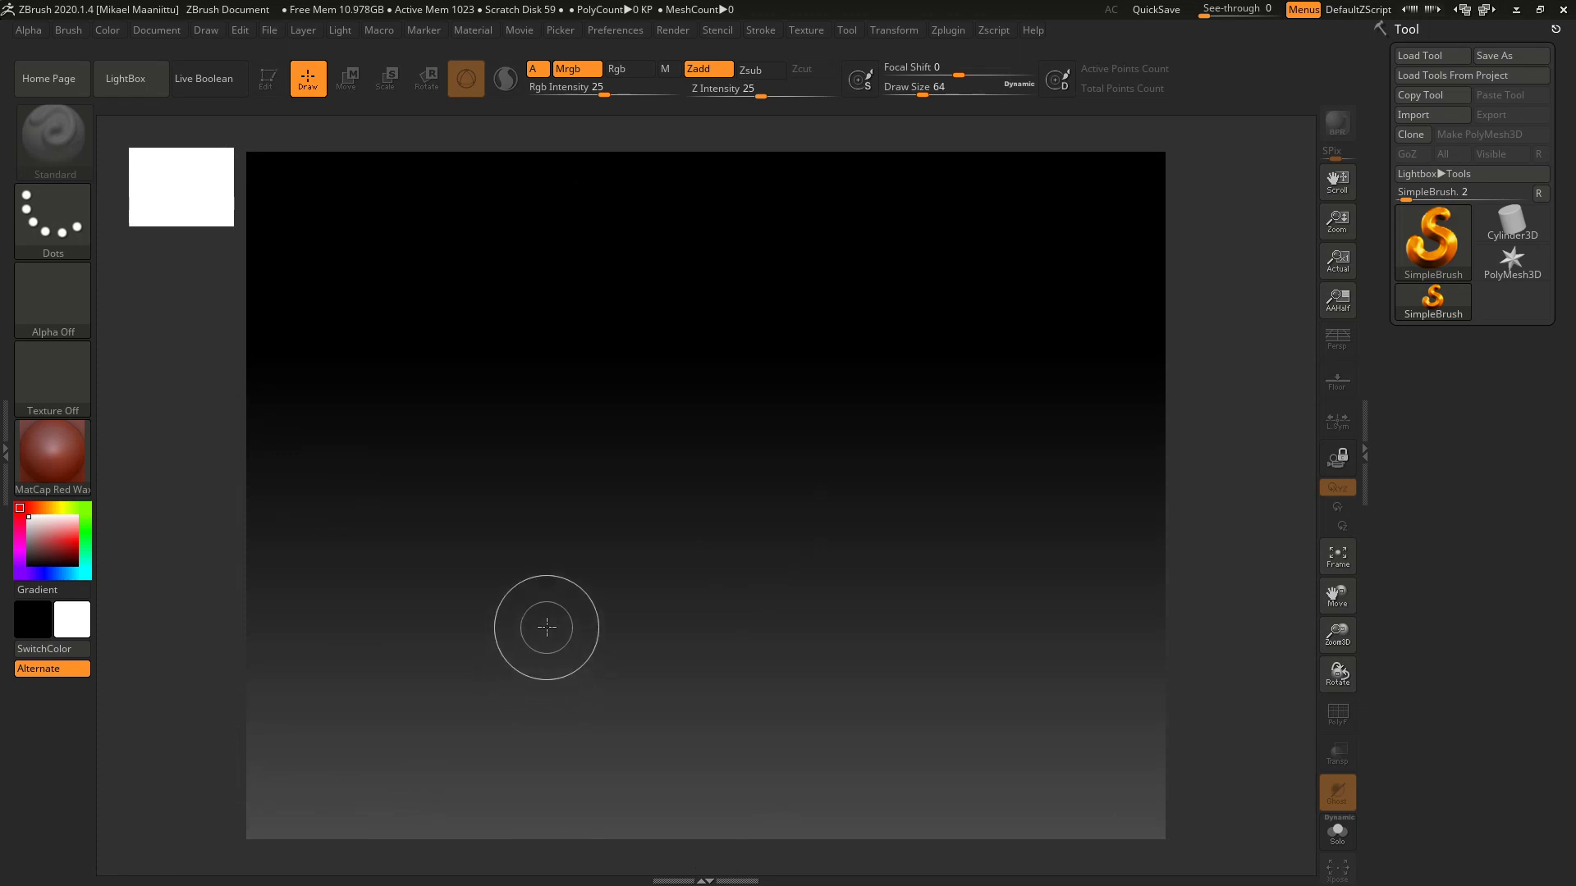
# Step: Double the document size and restore it to its original dimensions
pyautogui.click(155, 29)
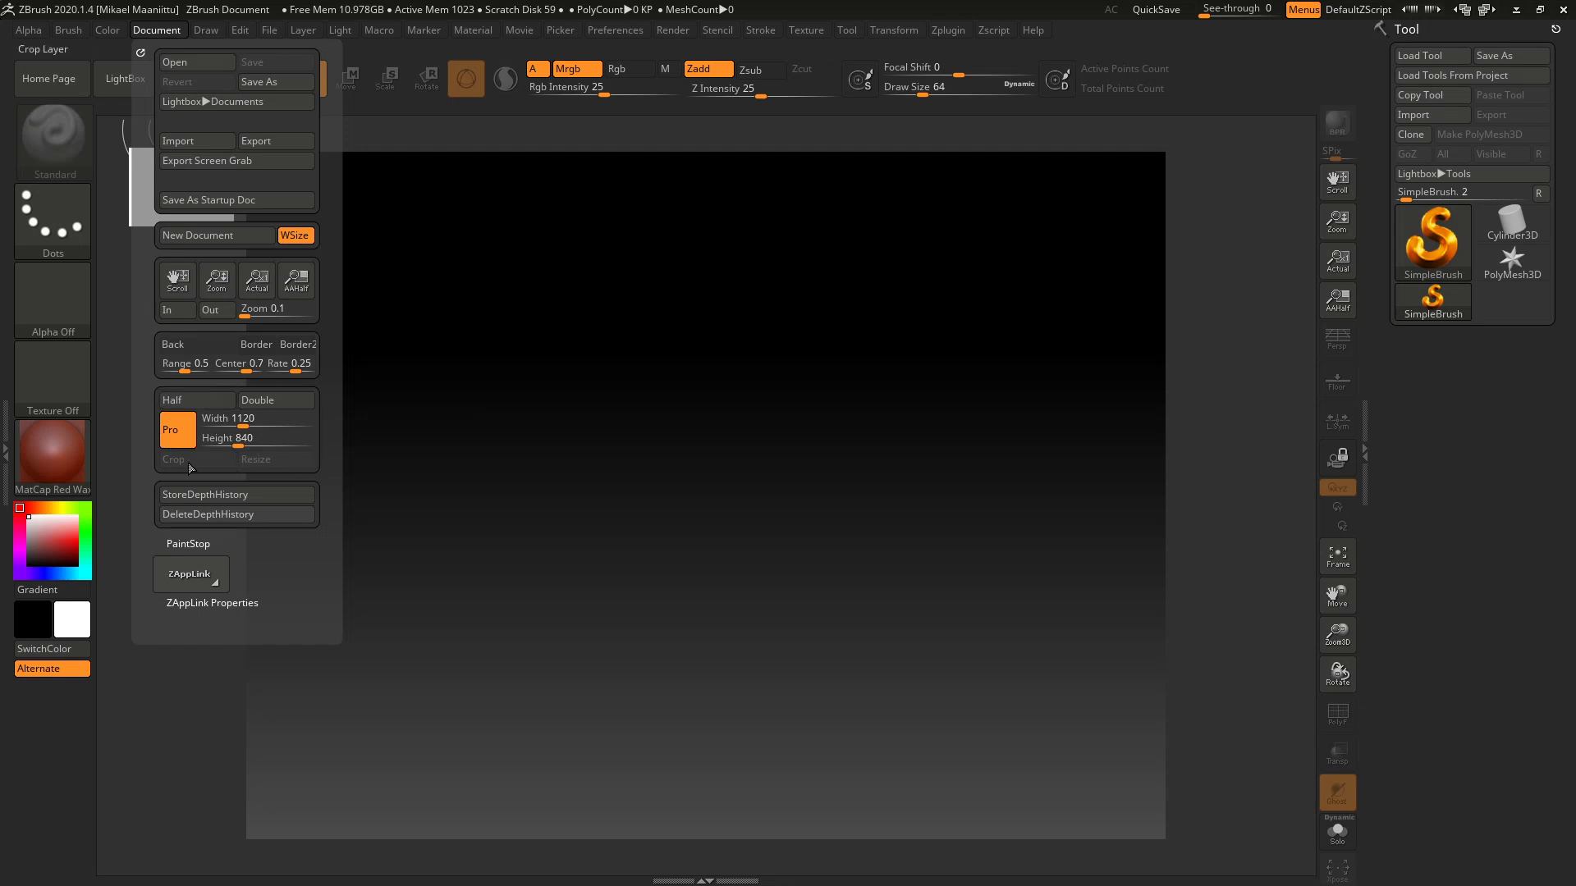
pyautogui.click(270, 399)
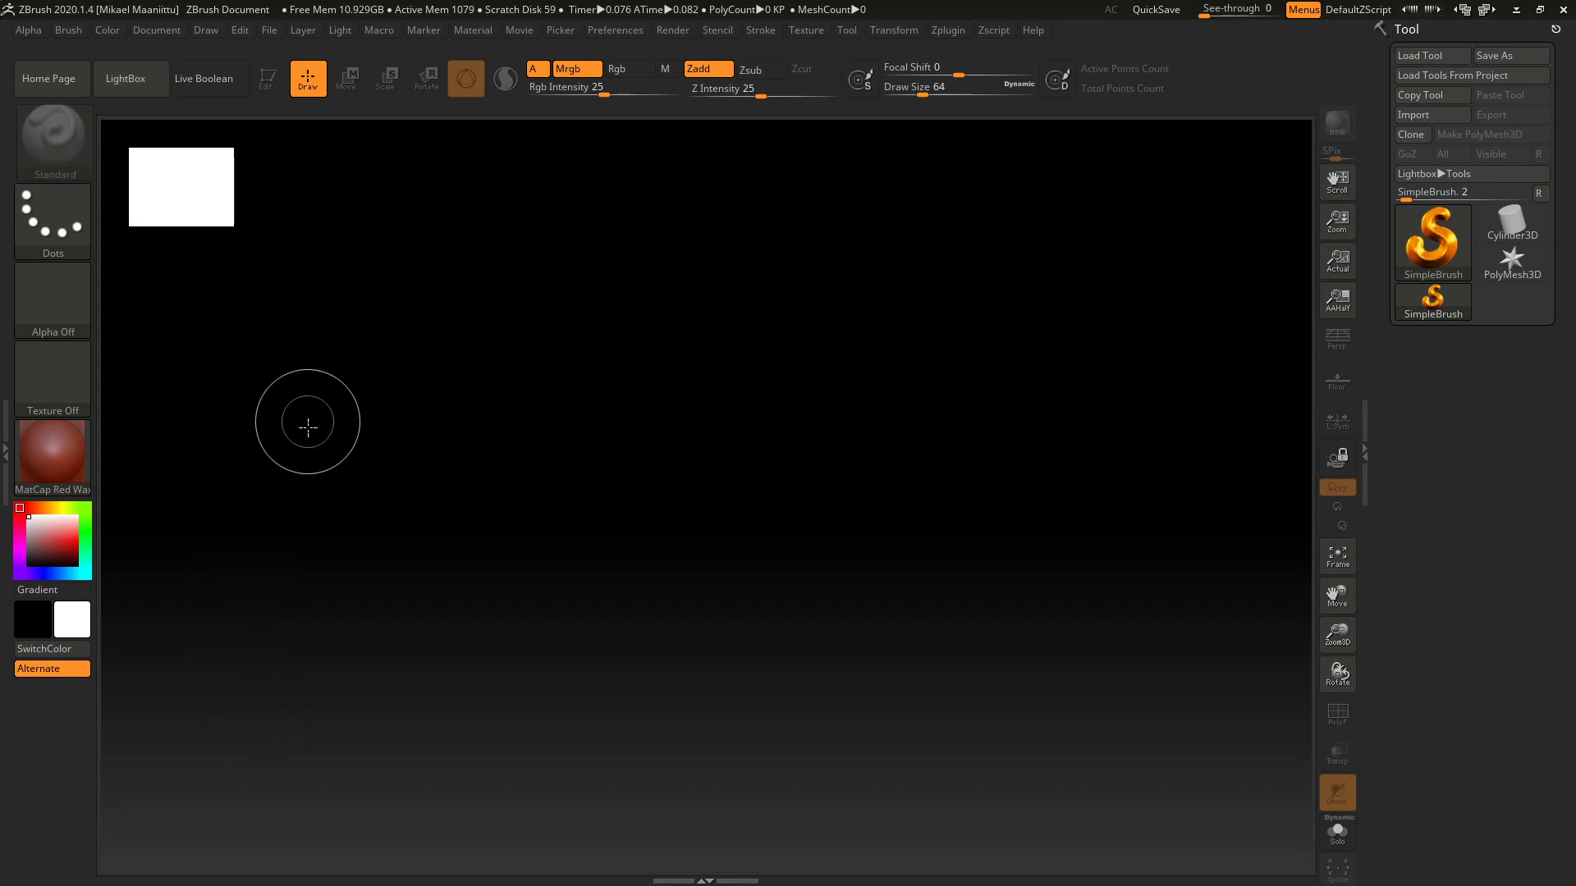
pyautogui.click(157, 30)
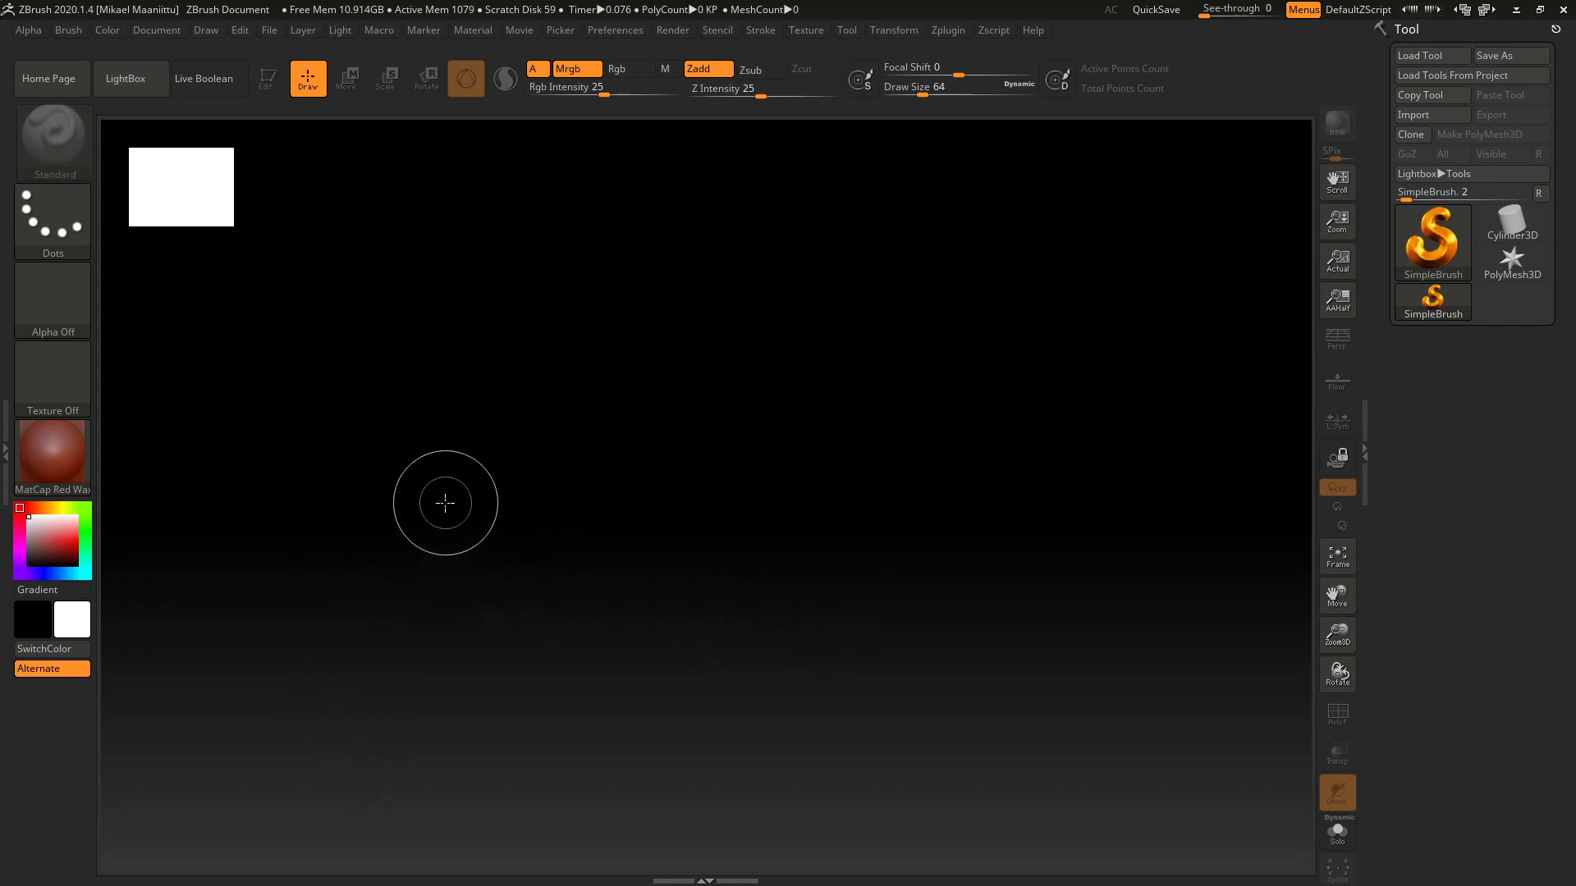
pyautogui.click(157, 31)
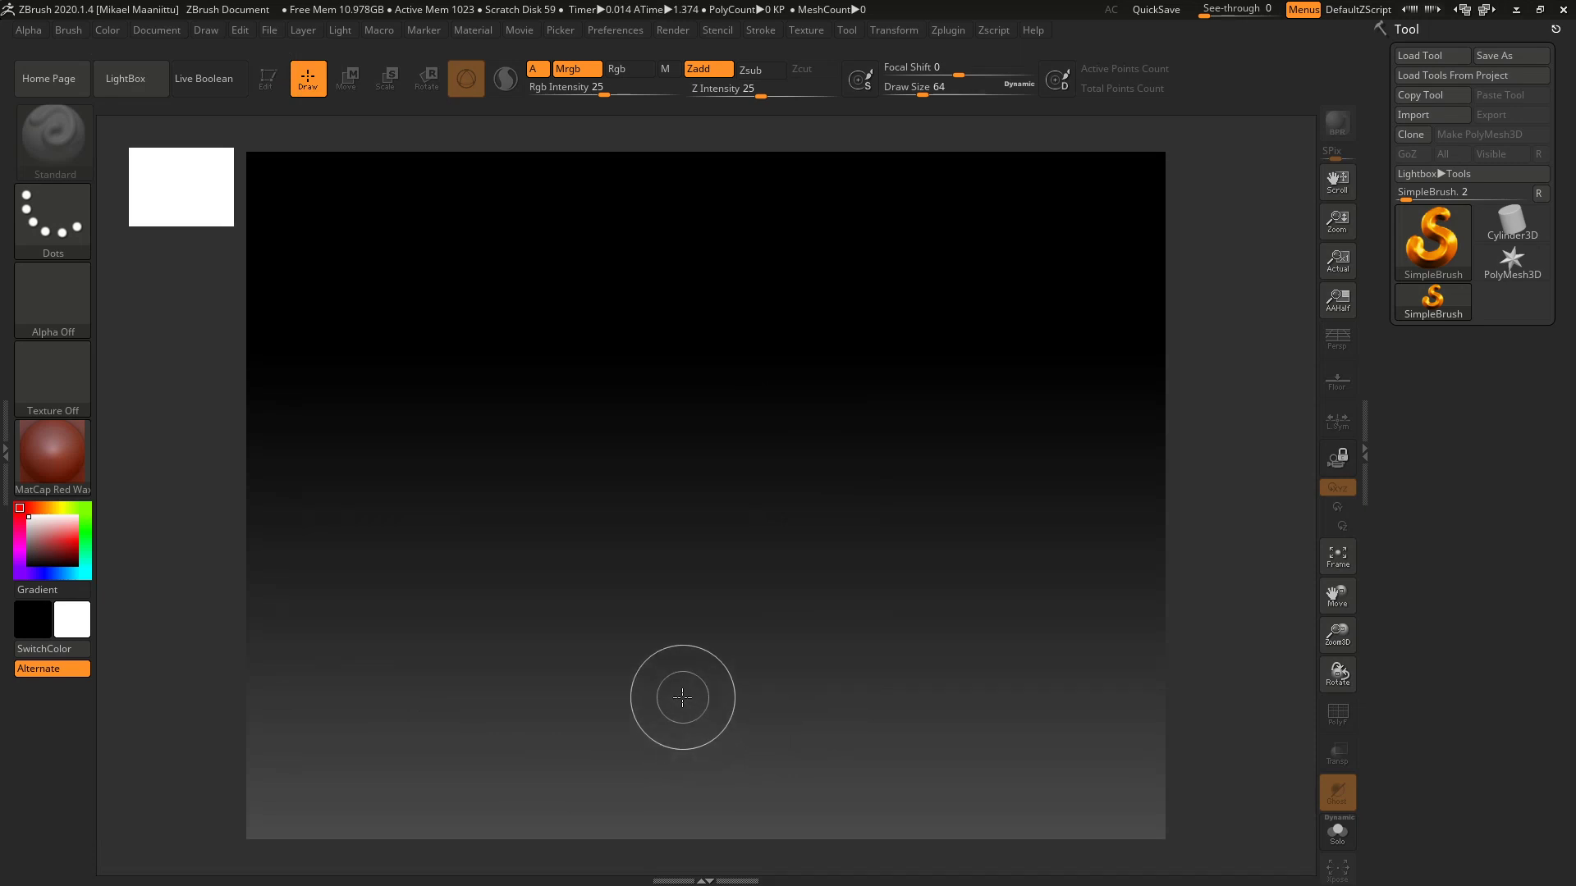
# Step: Initialize ZBrush to reset the session to its default state
pyautogui.click(607, 28)
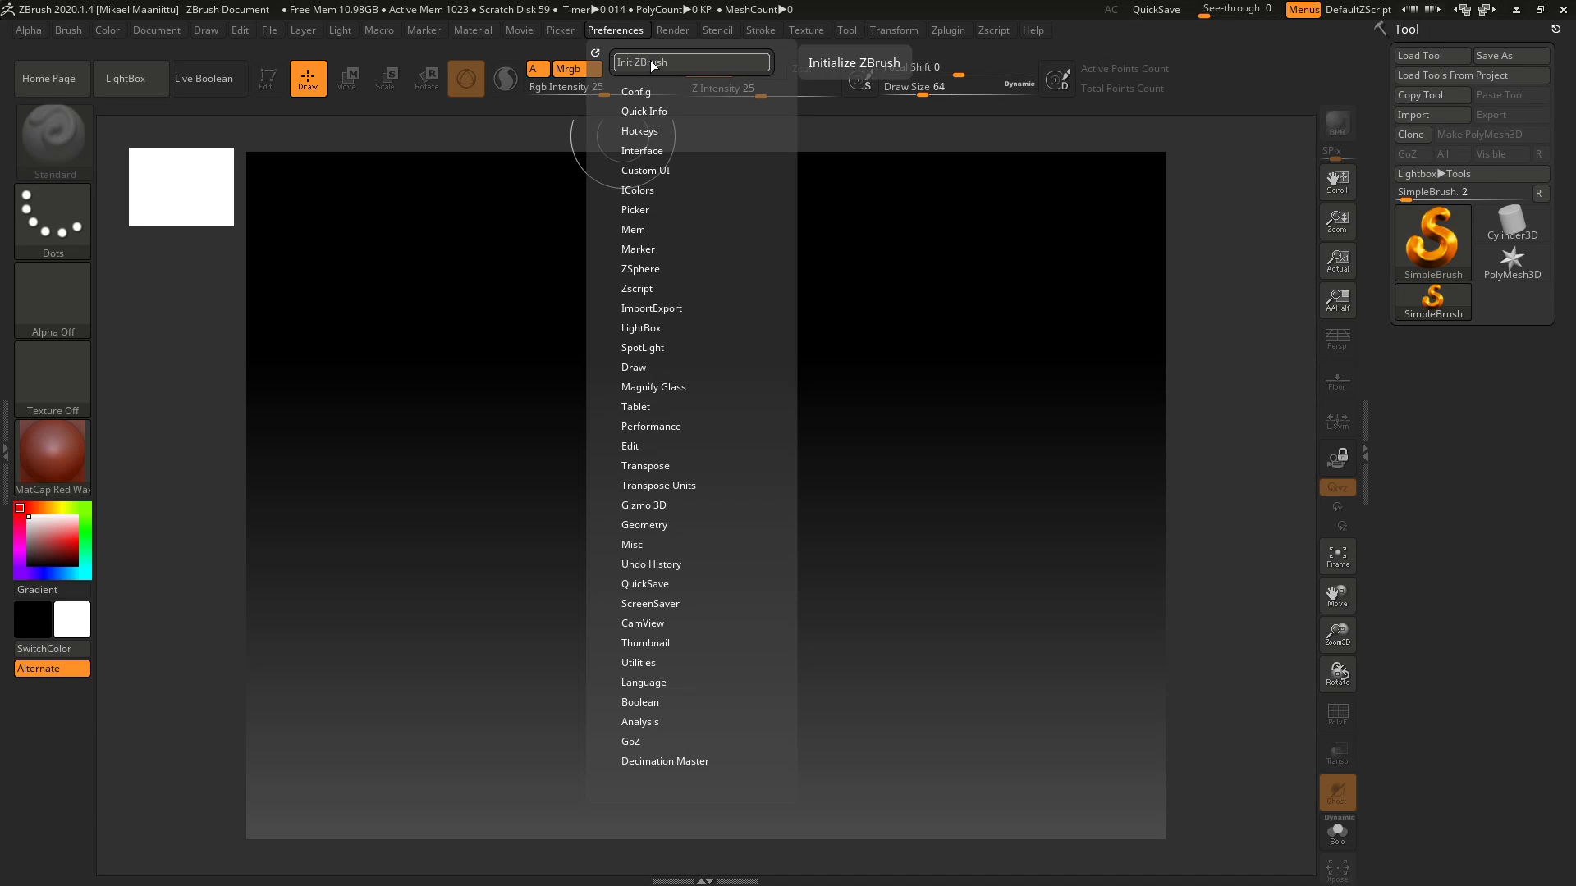
pyautogui.click(611, 30)
pyautogui.click(608, 29)
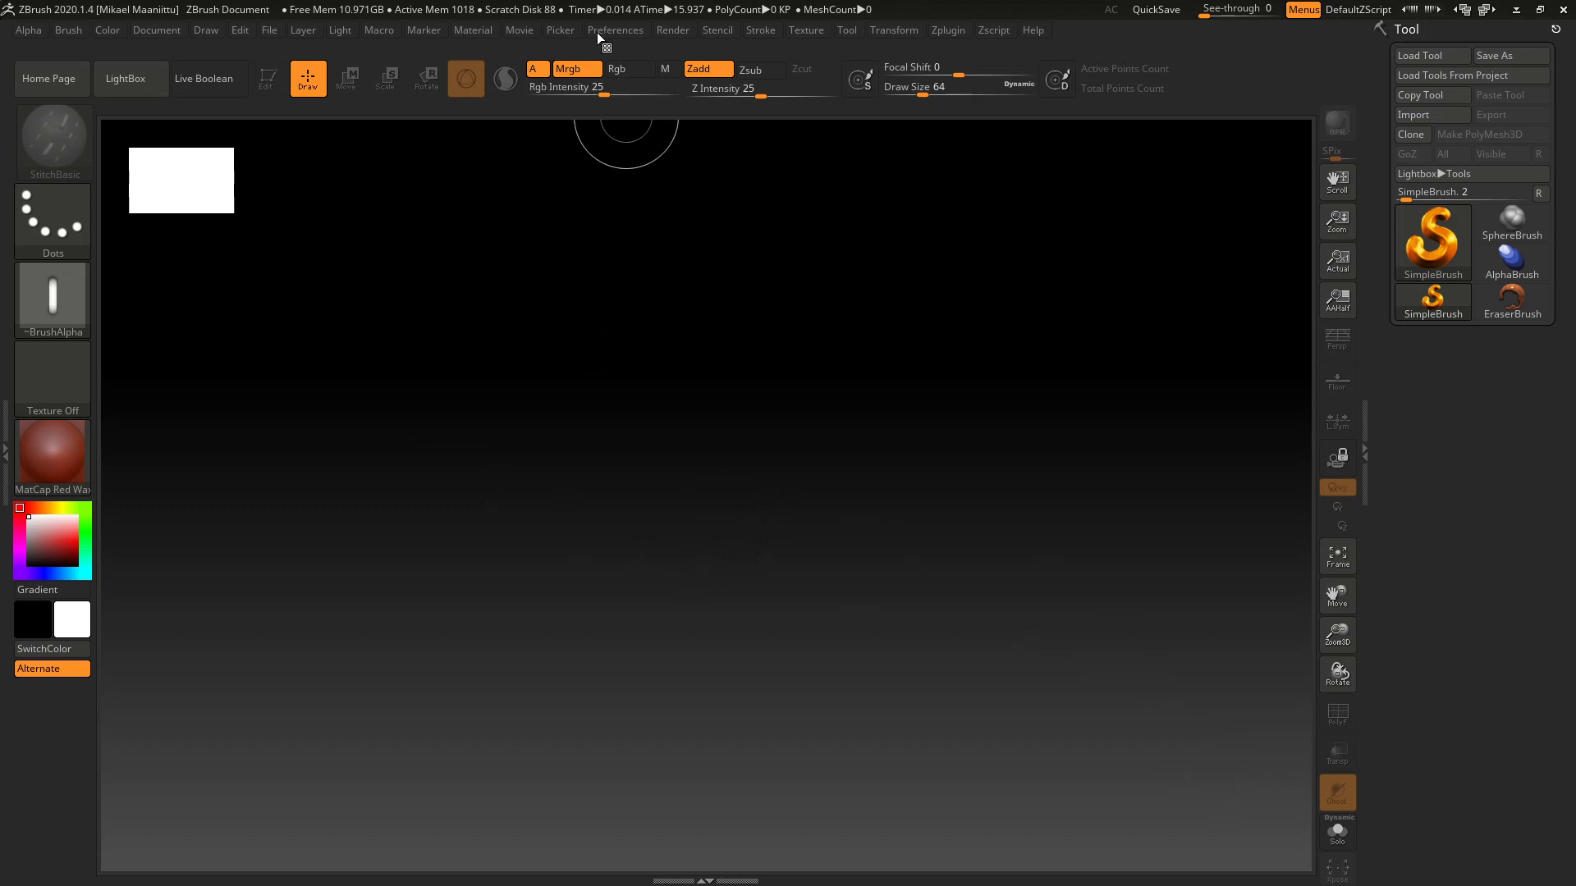
pyautogui.click(624, 31)
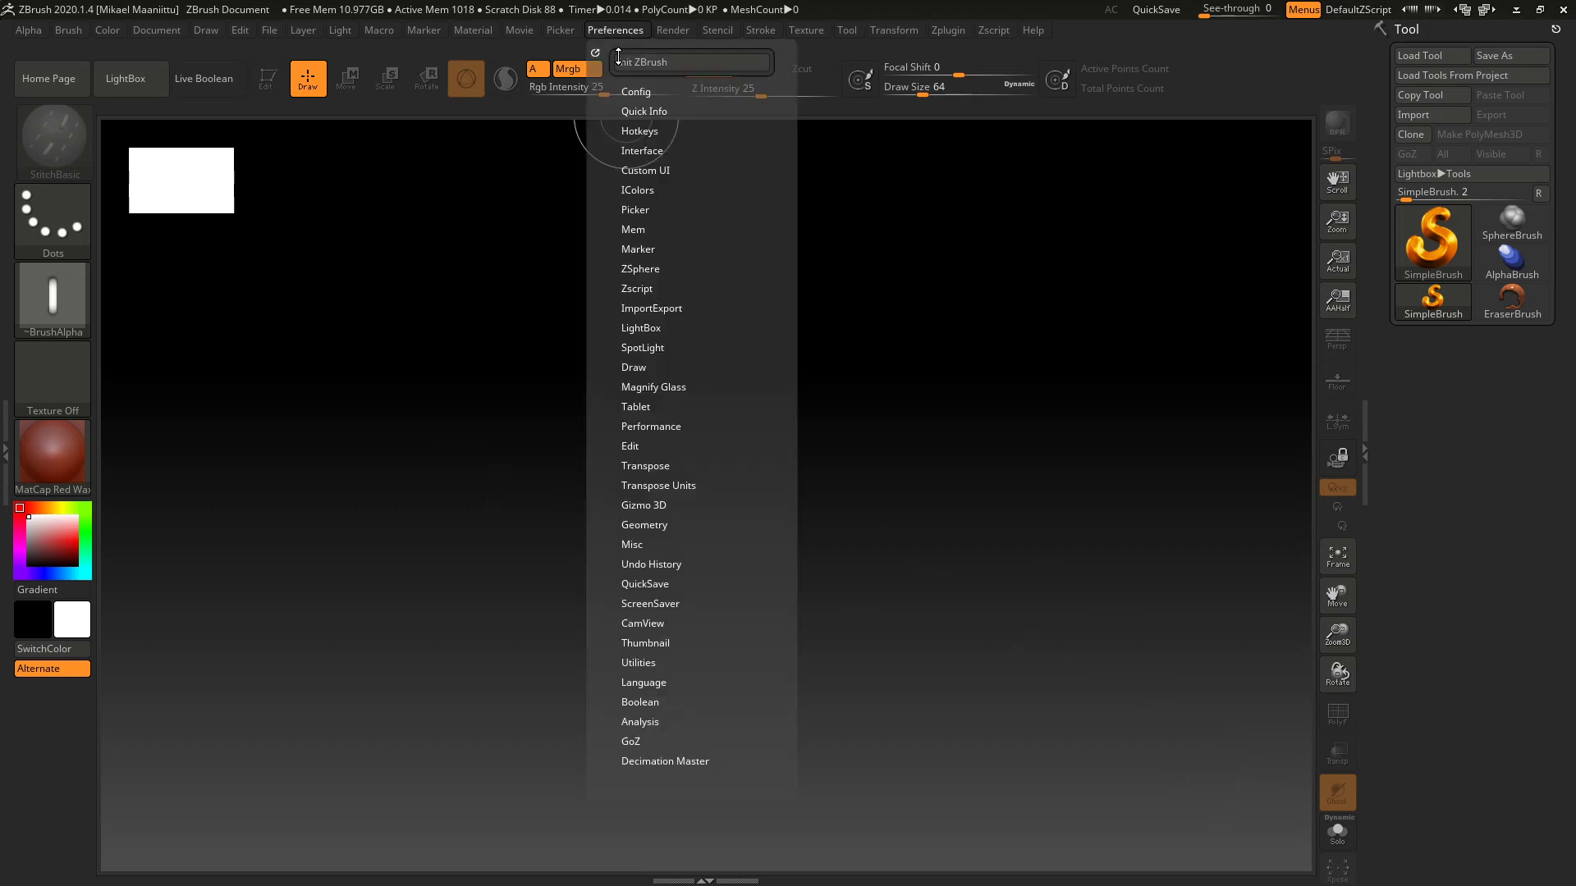
pyautogui.click(617, 33)
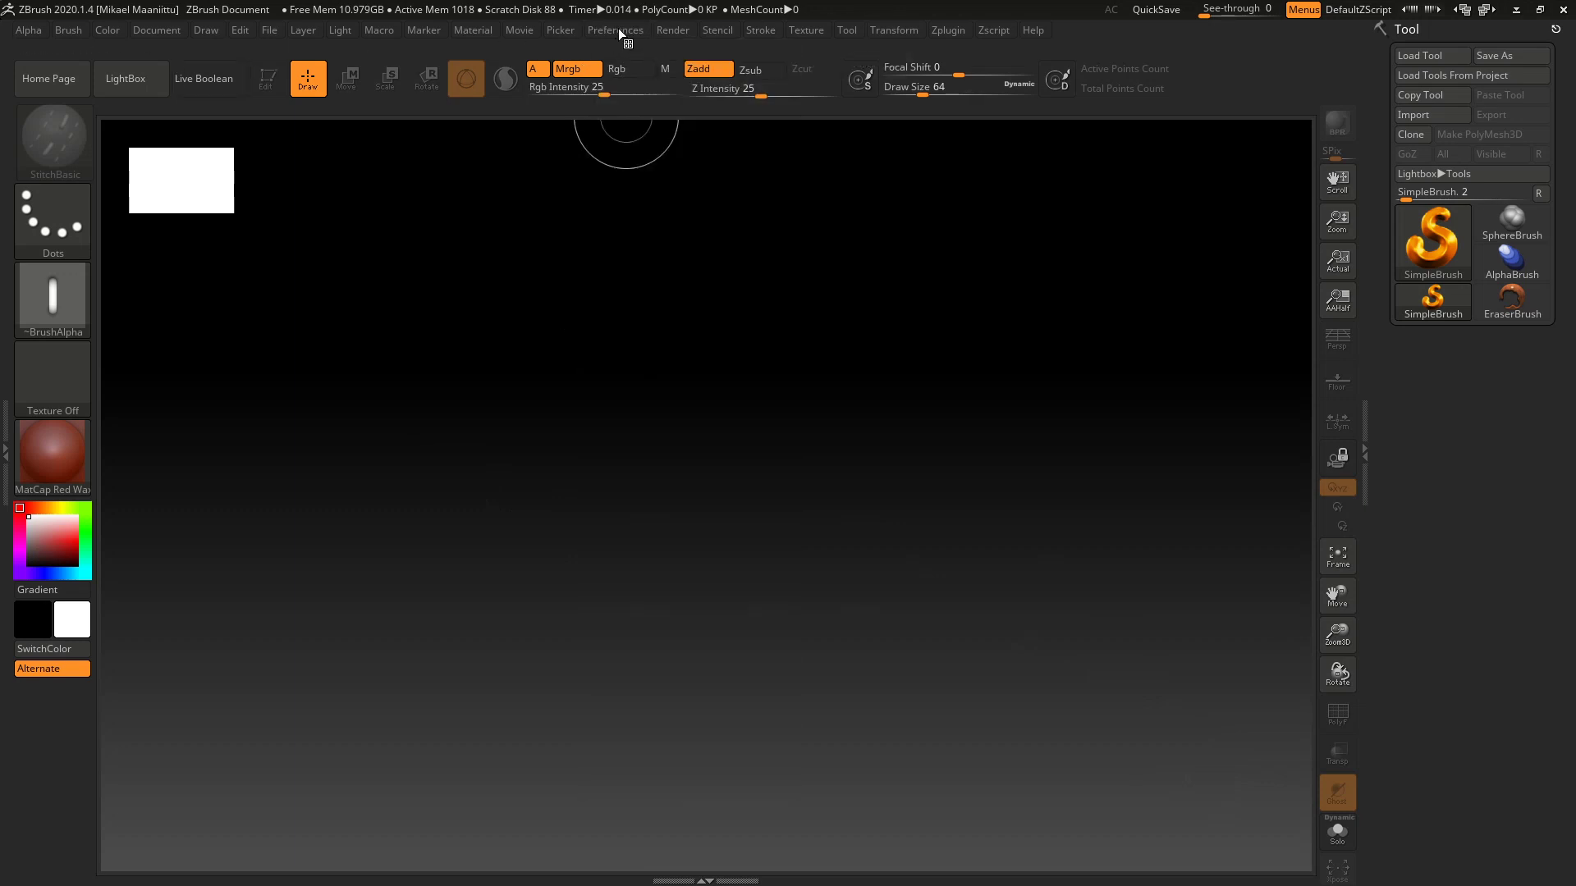
pyautogui.click(156, 31)
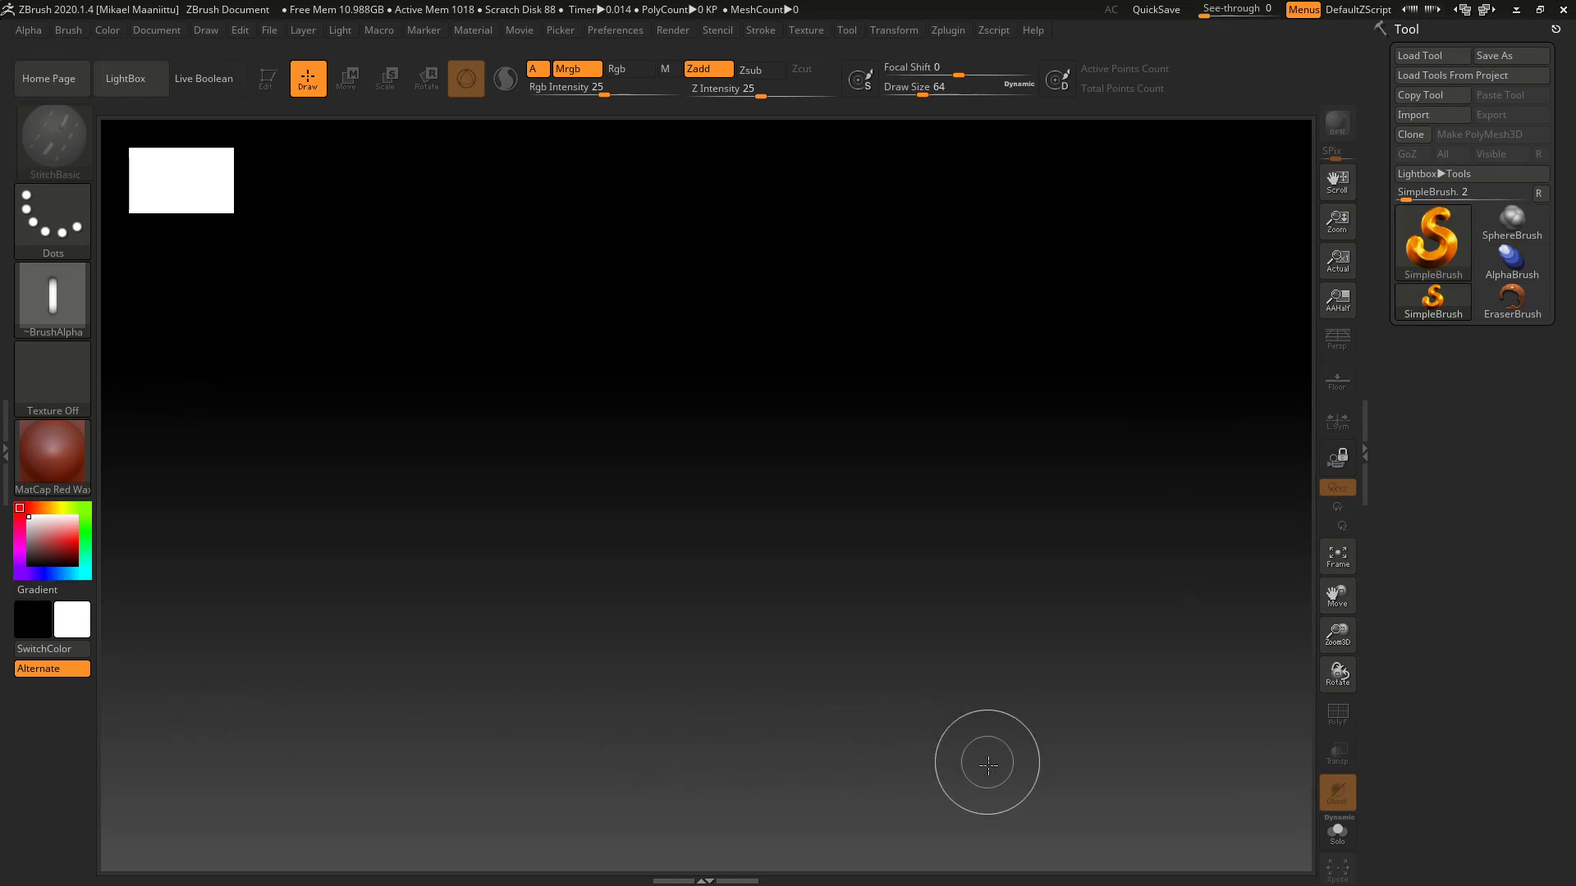
pyautogui.click(611, 31)
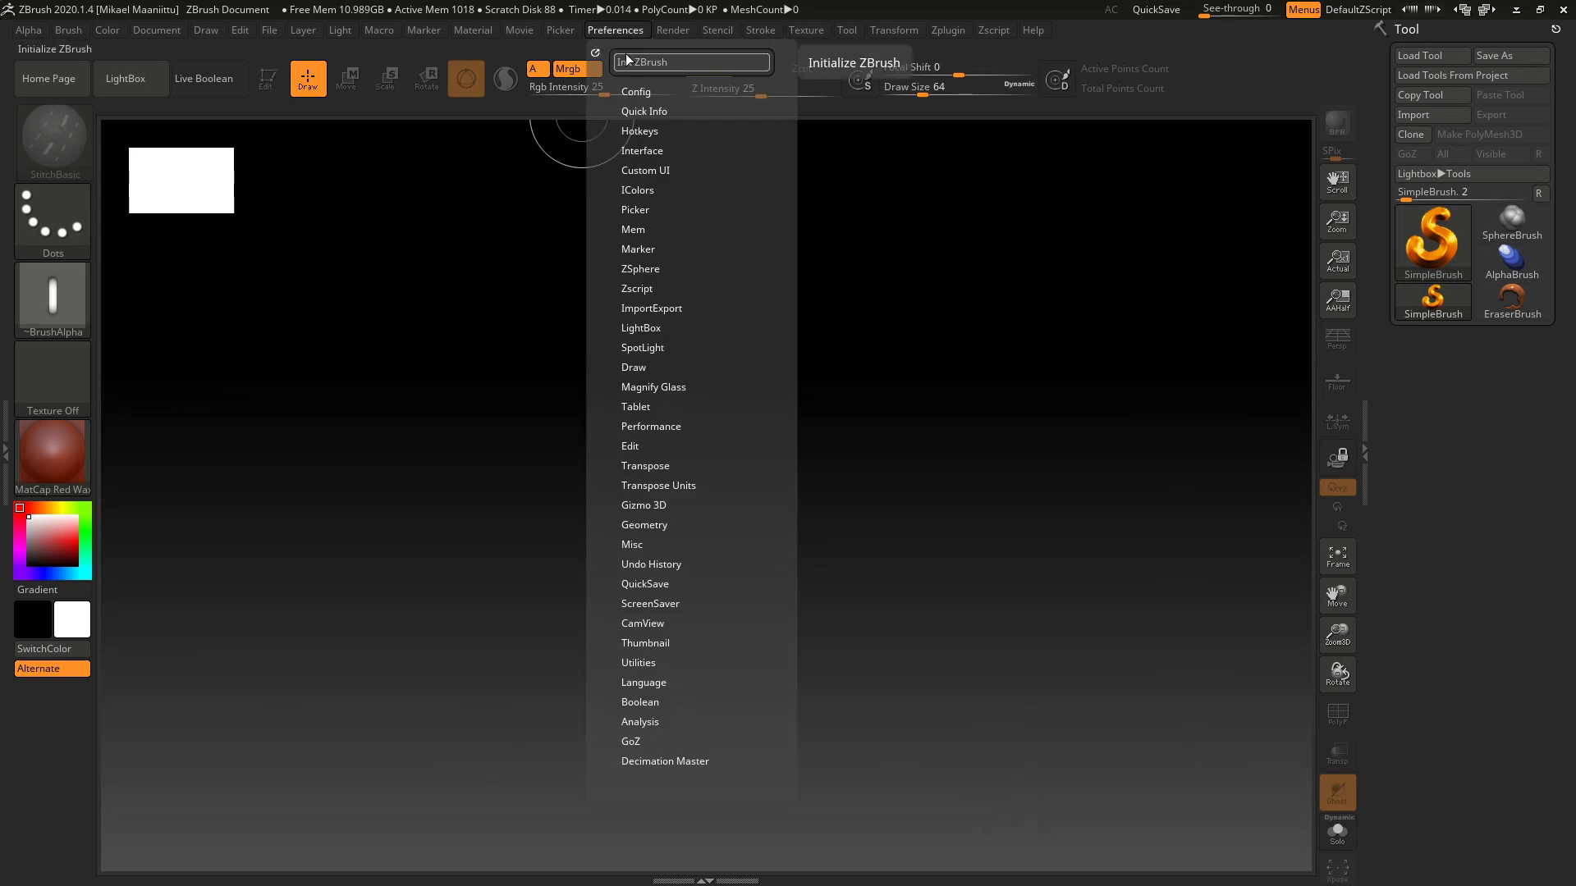
pyautogui.click(612, 30)
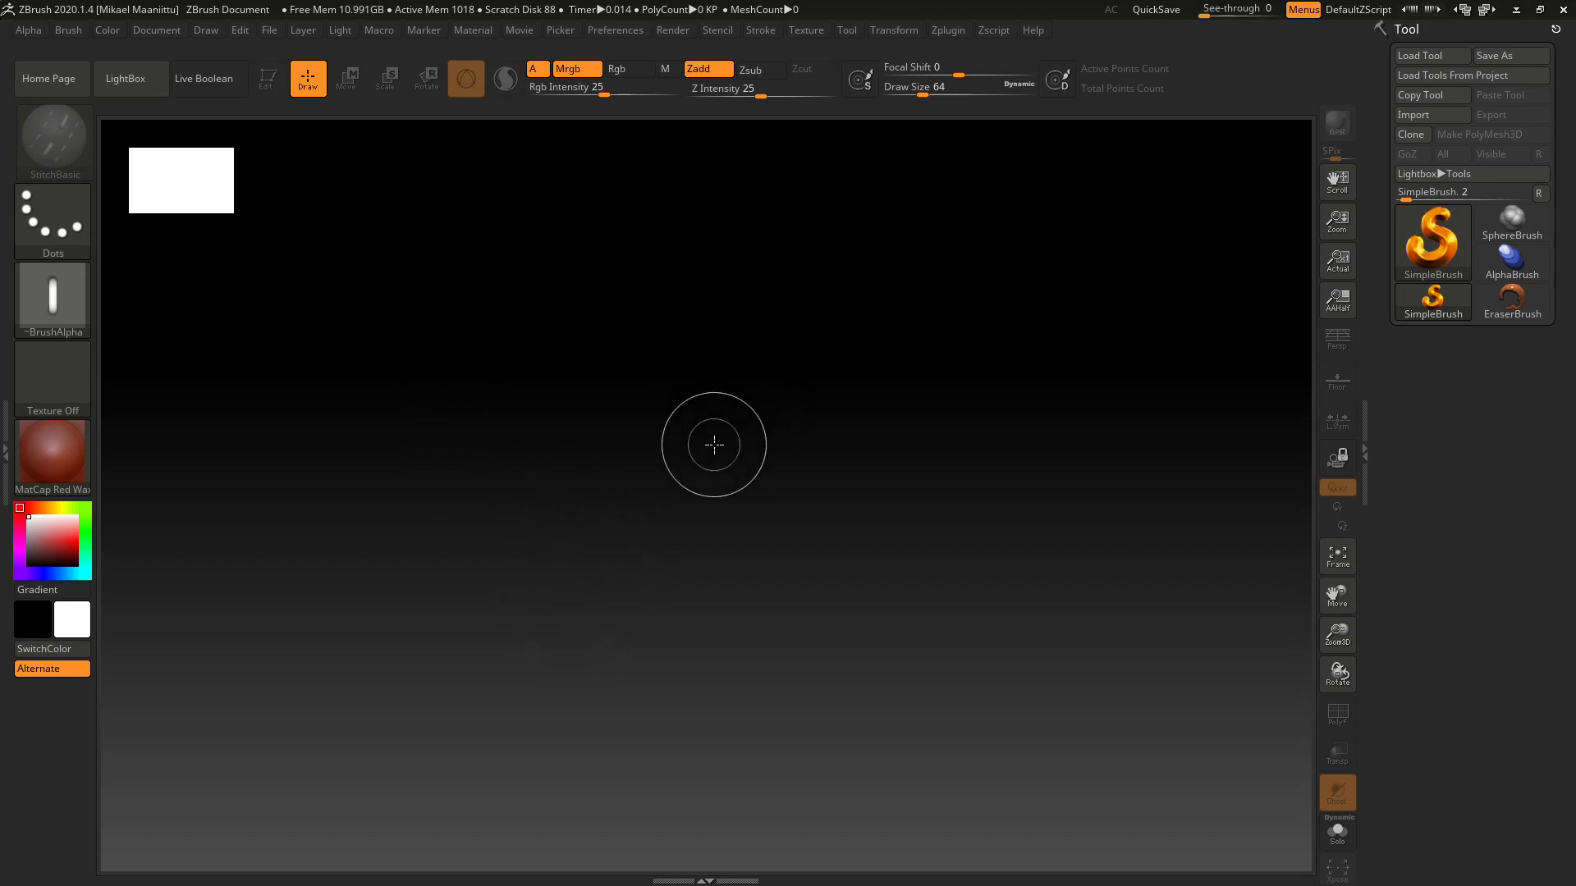
# Step: Paint several curved, overlapping strokes across the canvas with the SimpleBrush and clear the canvas
pyautogui.moveTo(787, 328)
pyautogui.mouseDown()
pyautogui.moveTo(600, 529)
pyautogui.moveTo(597, 682)
pyautogui.moveTo(648, 714)
pyautogui.mouseUp()
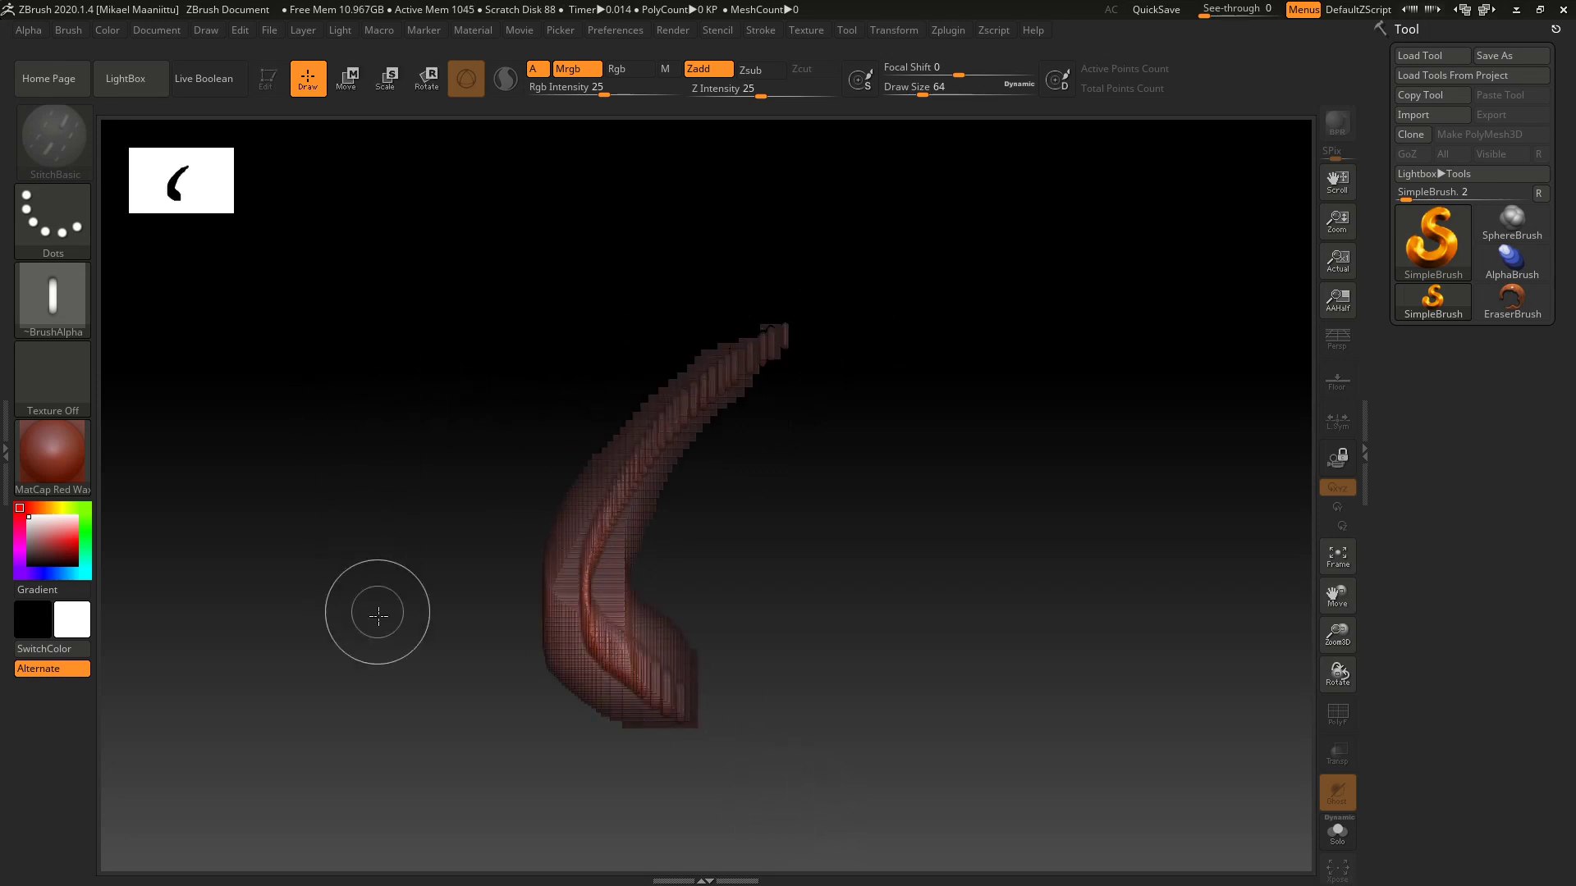
pyautogui.moveTo(376, 717)
pyautogui.mouseDown()
pyautogui.moveTo(328, 551)
pyautogui.moveTo(529, 301)
pyautogui.moveTo(813, 320)
pyautogui.mouseUp()
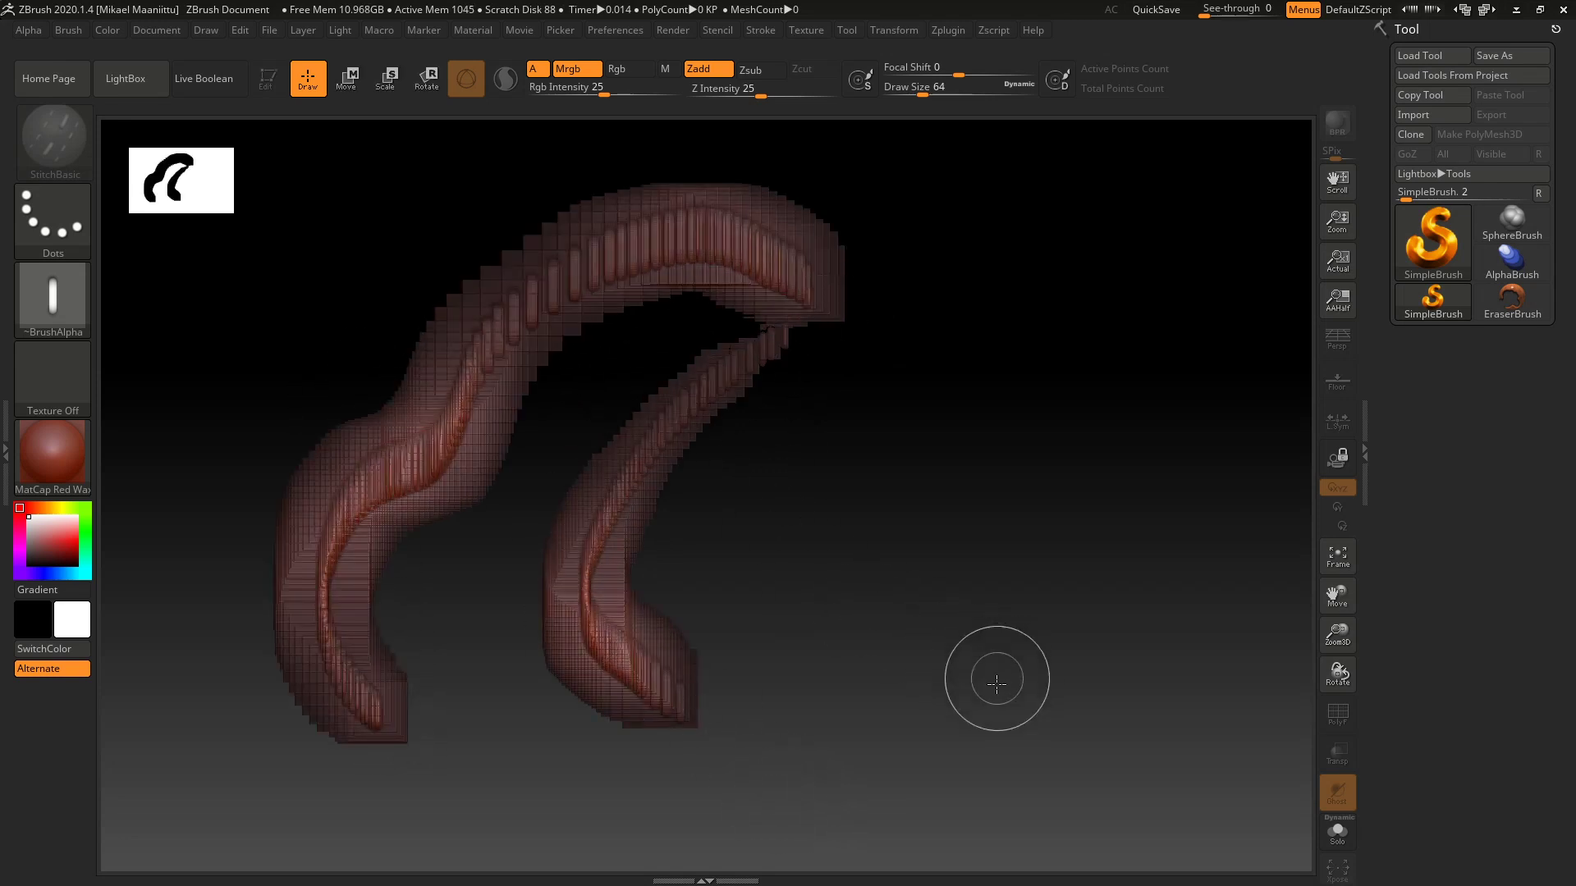
pyautogui.moveTo(732, 735)
pyautogui.mouseDown()
pyautogui.moveTo(868, 609)
pyautogui.moveTo(1071, 283)
pyautogui.mouseUp()
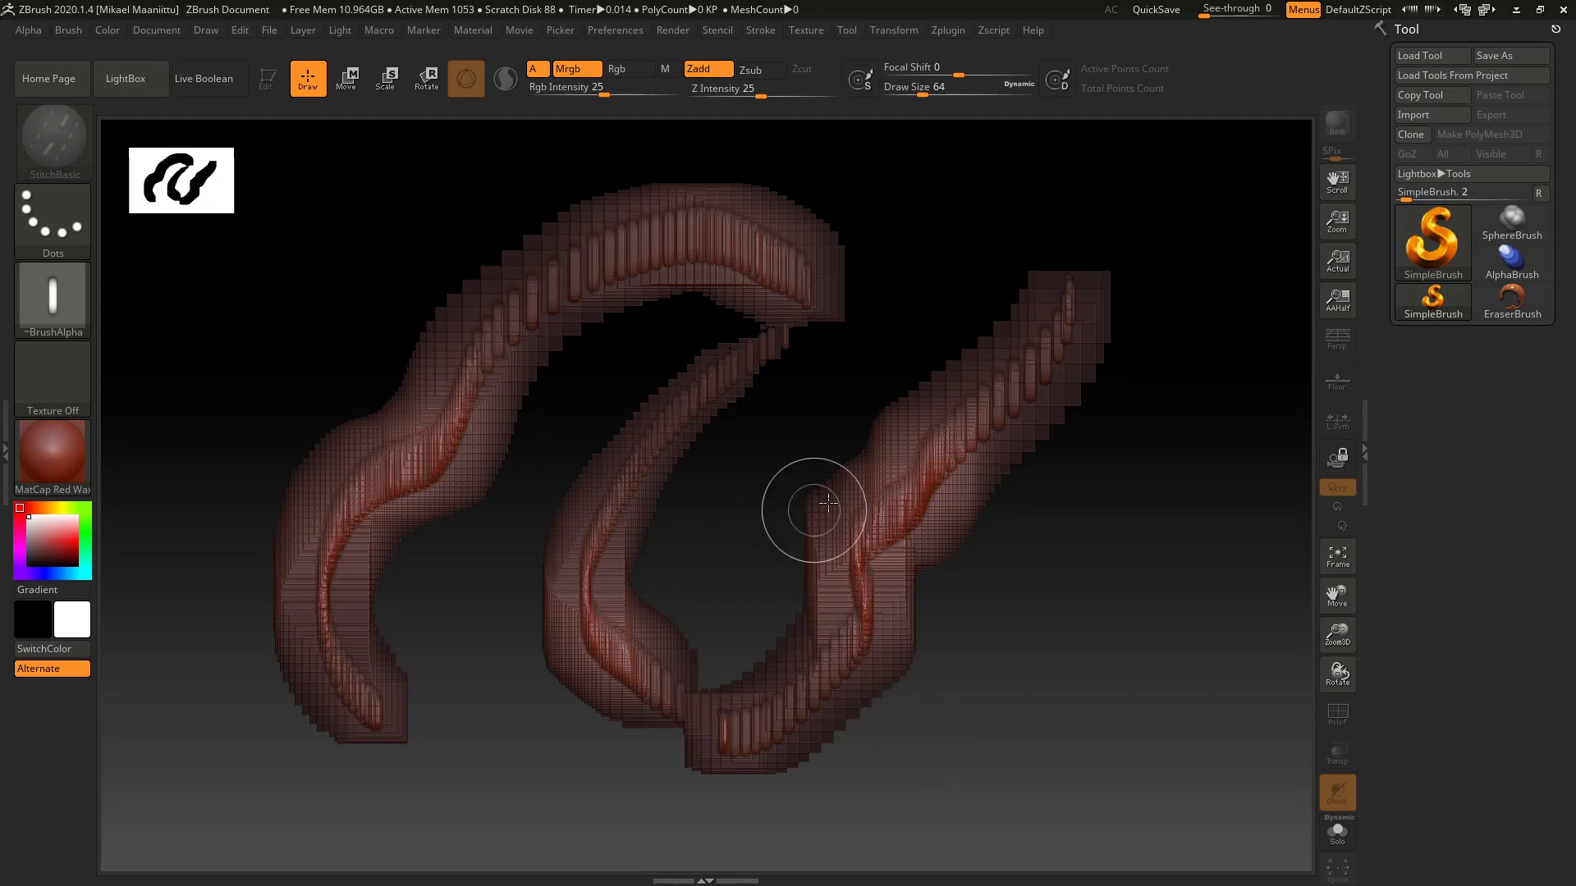
pyautogui.moveTo(849, 767)
pyautogui.mouseDown()
pyautogui.moveTo(889, 580)
pyautogui.moveTo(986, 707)
pyautogui.moveTo(935, 814)
pyautogui.mouseUp()
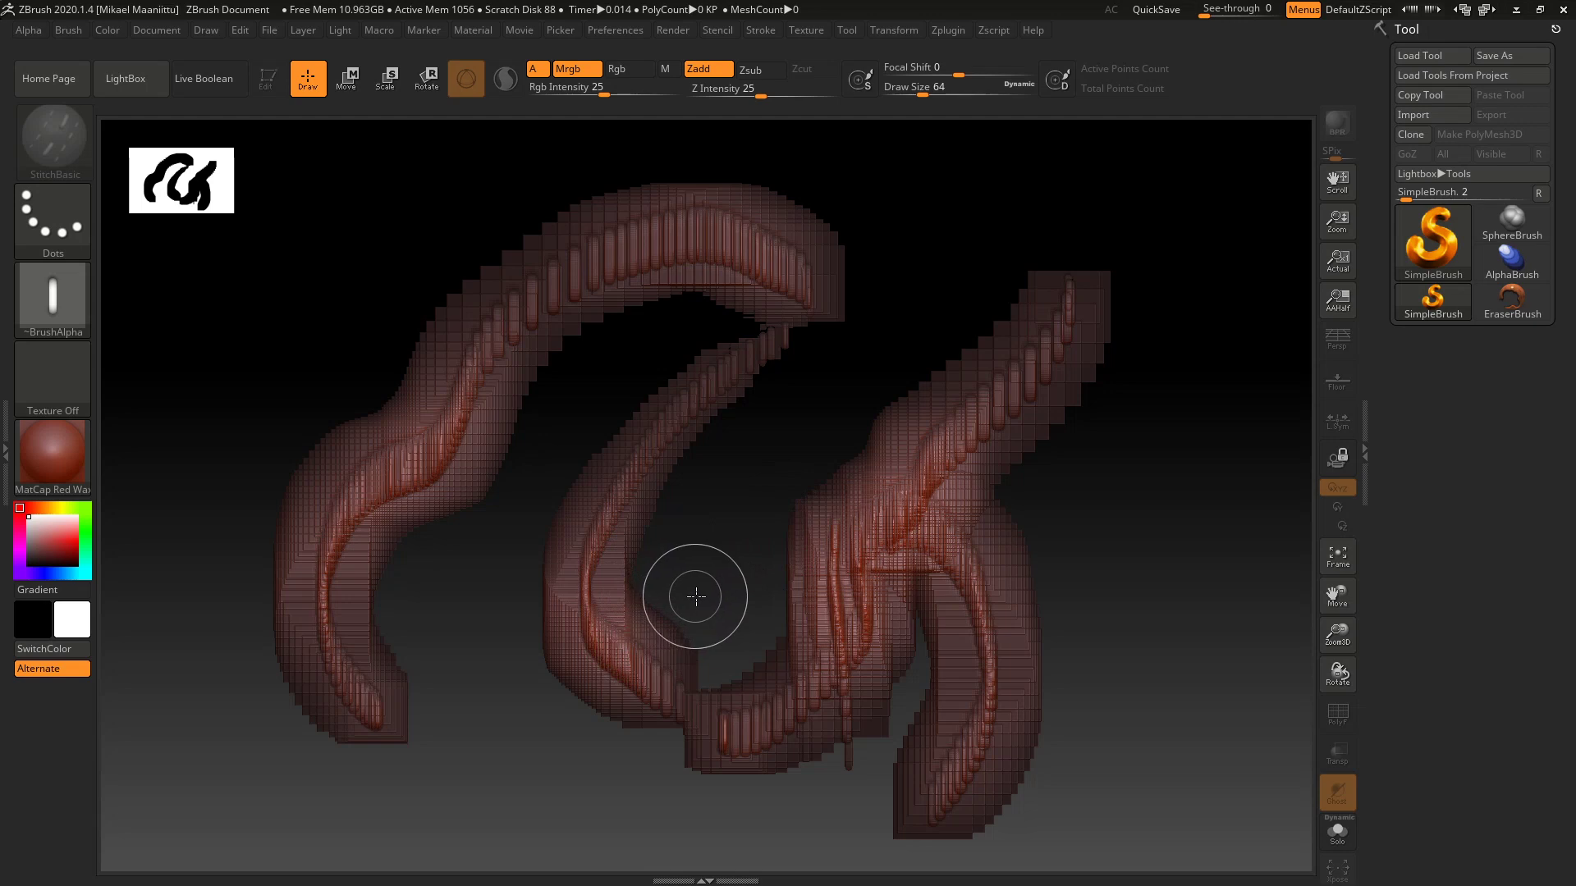
pyautogui.moveTo(675, 521)
pyautogui.mouseDown()
pyautogui.moveTo(821, 386)
pyautogui.moveTo(911, 222)
pyautogui.moveTo(985, 385)
pyautogui.moveTo(525, 500)
pyautogui.moveTo(558, 706)
pyautogui.mouseUp()
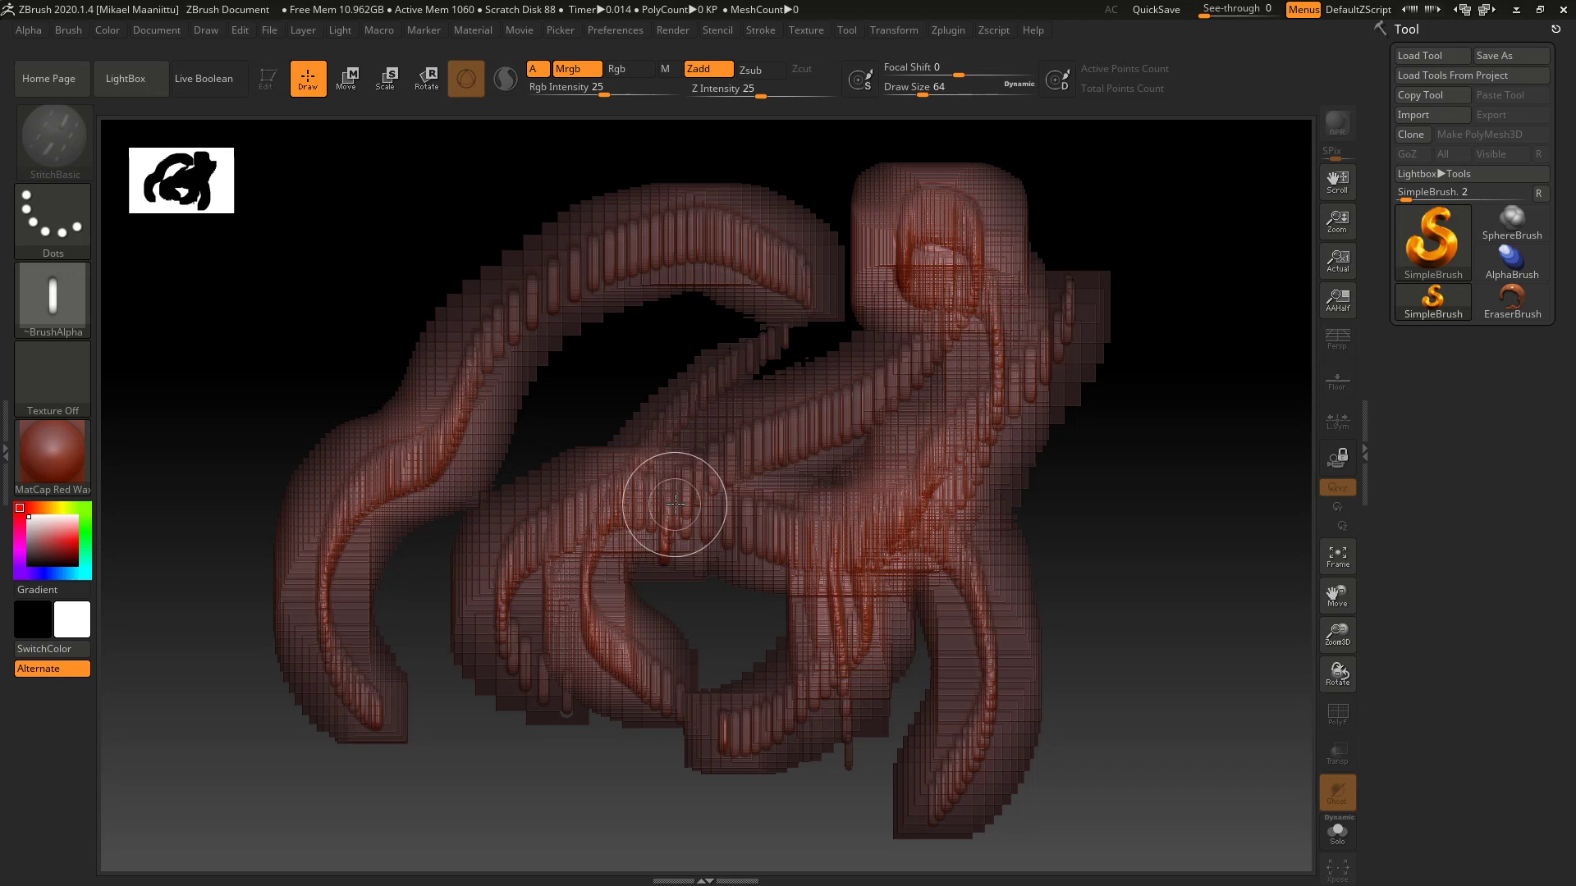
pyautogui.hotkey('ctrl', 'n')
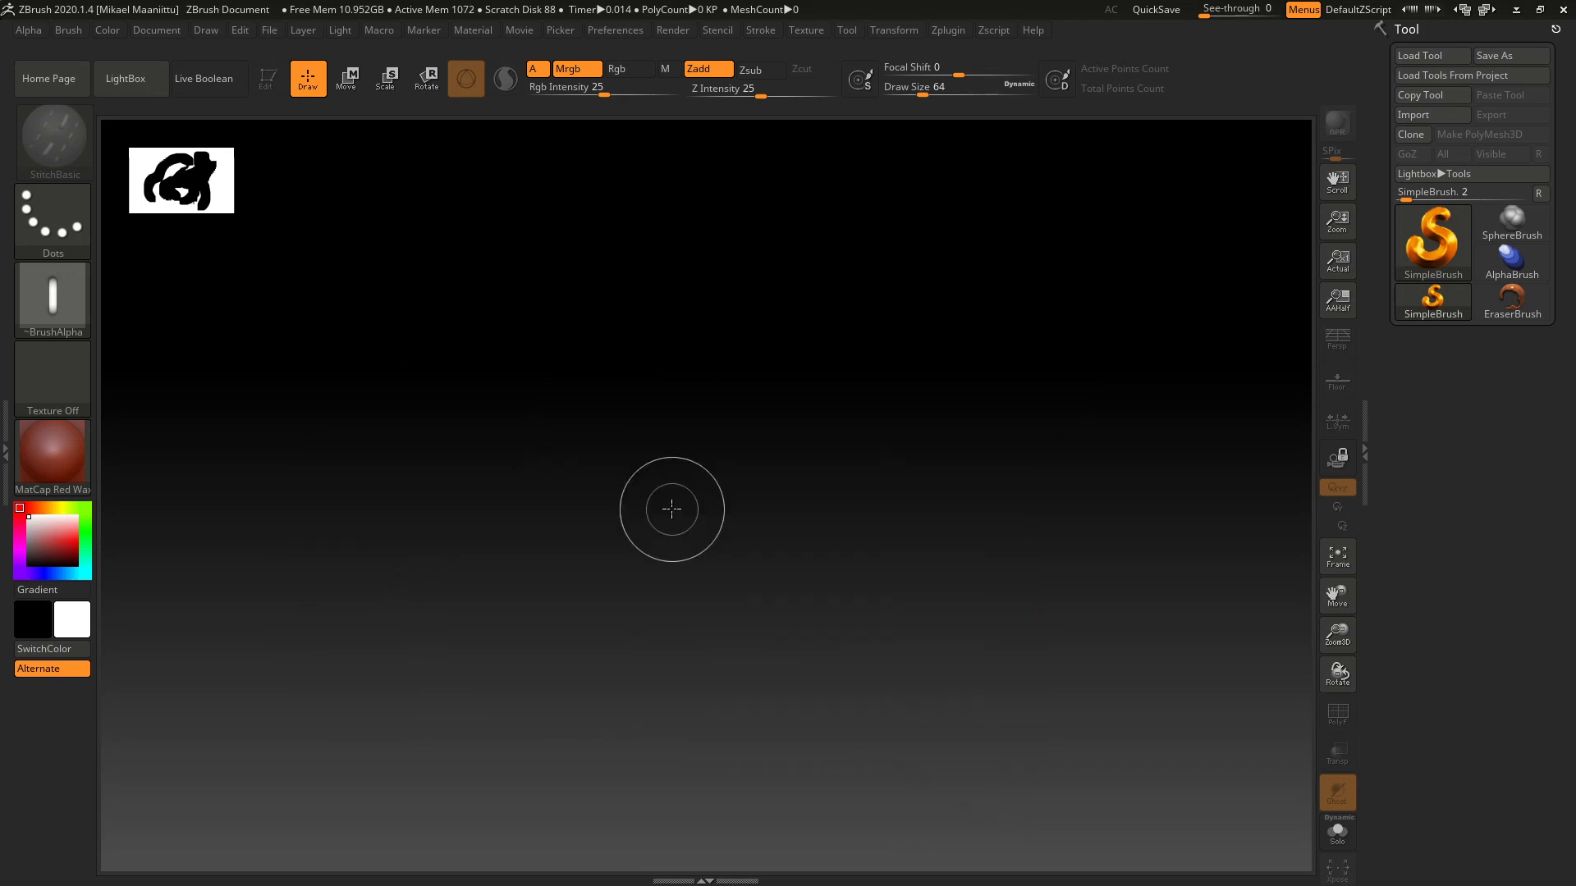
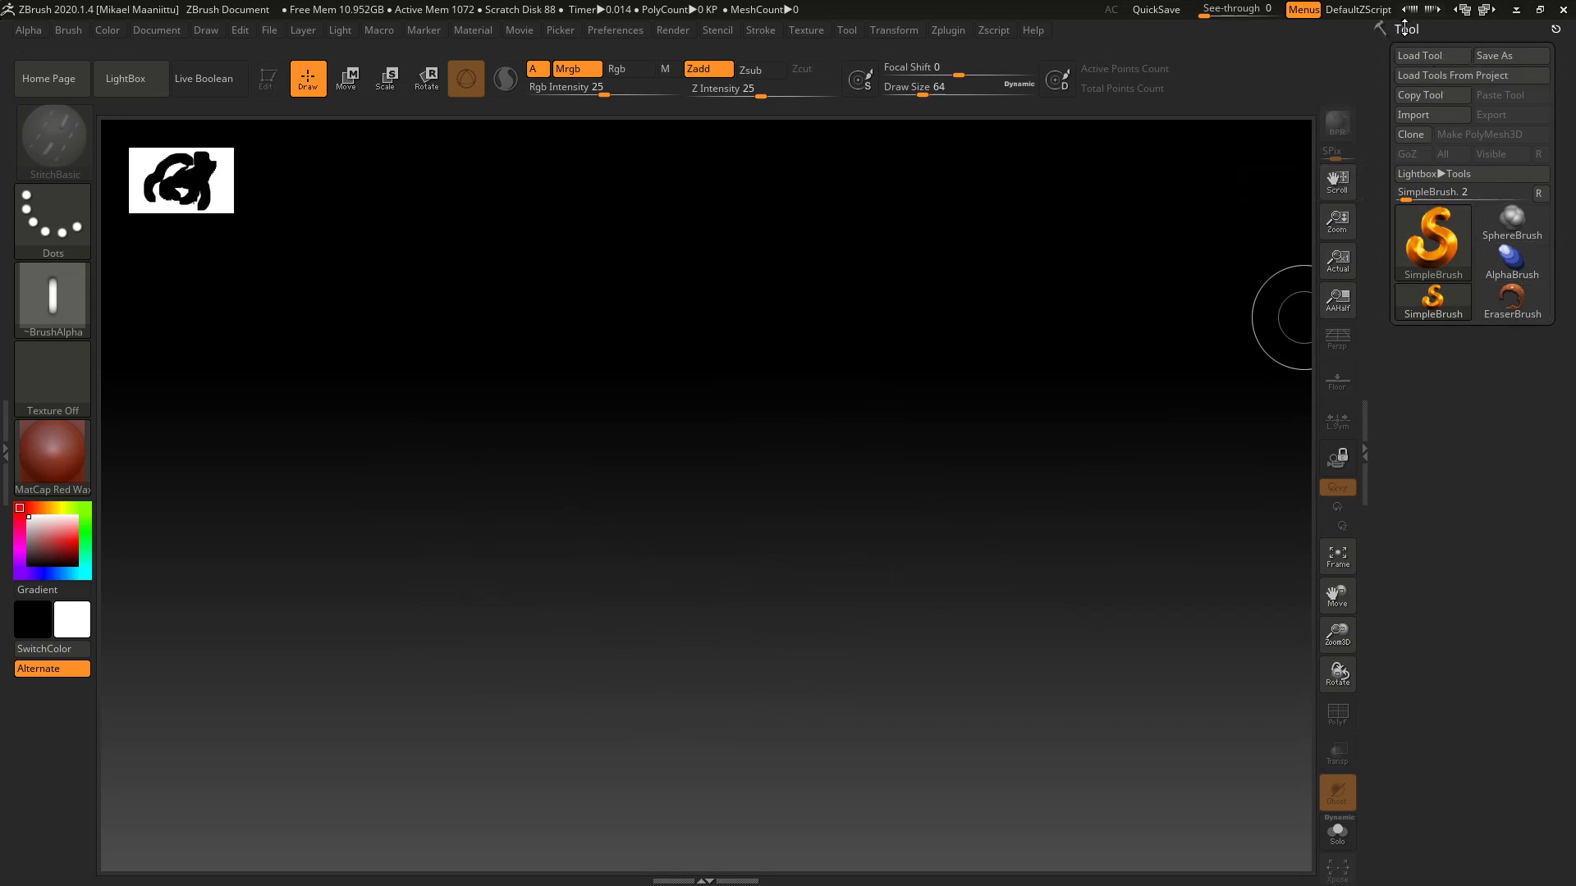
pyautogui.click(1439, 27)
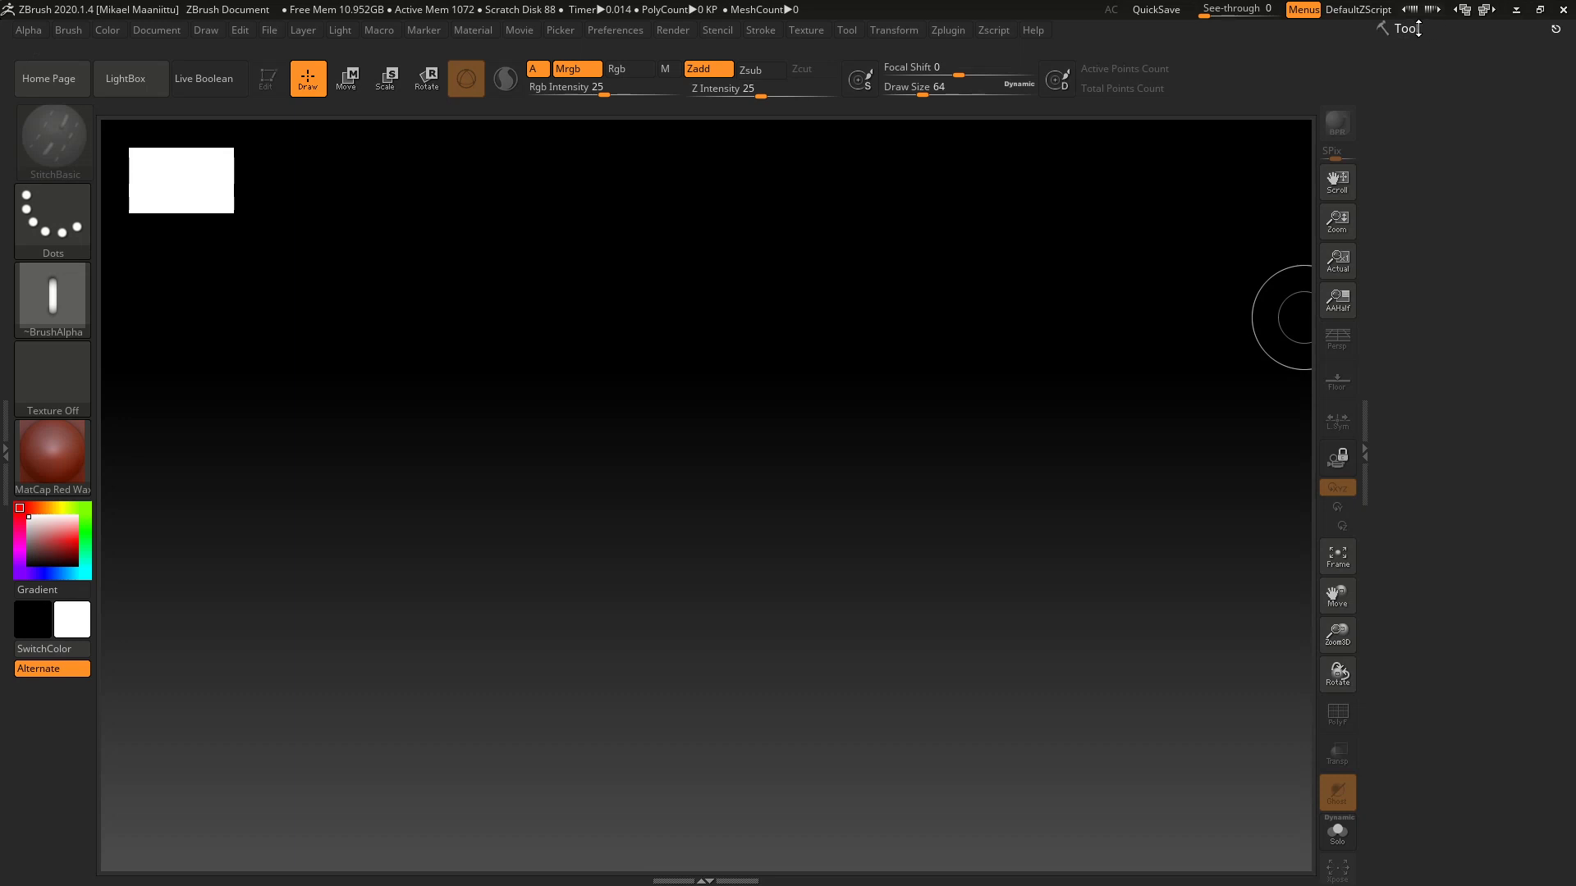
pyautogui.click(1412, 29)
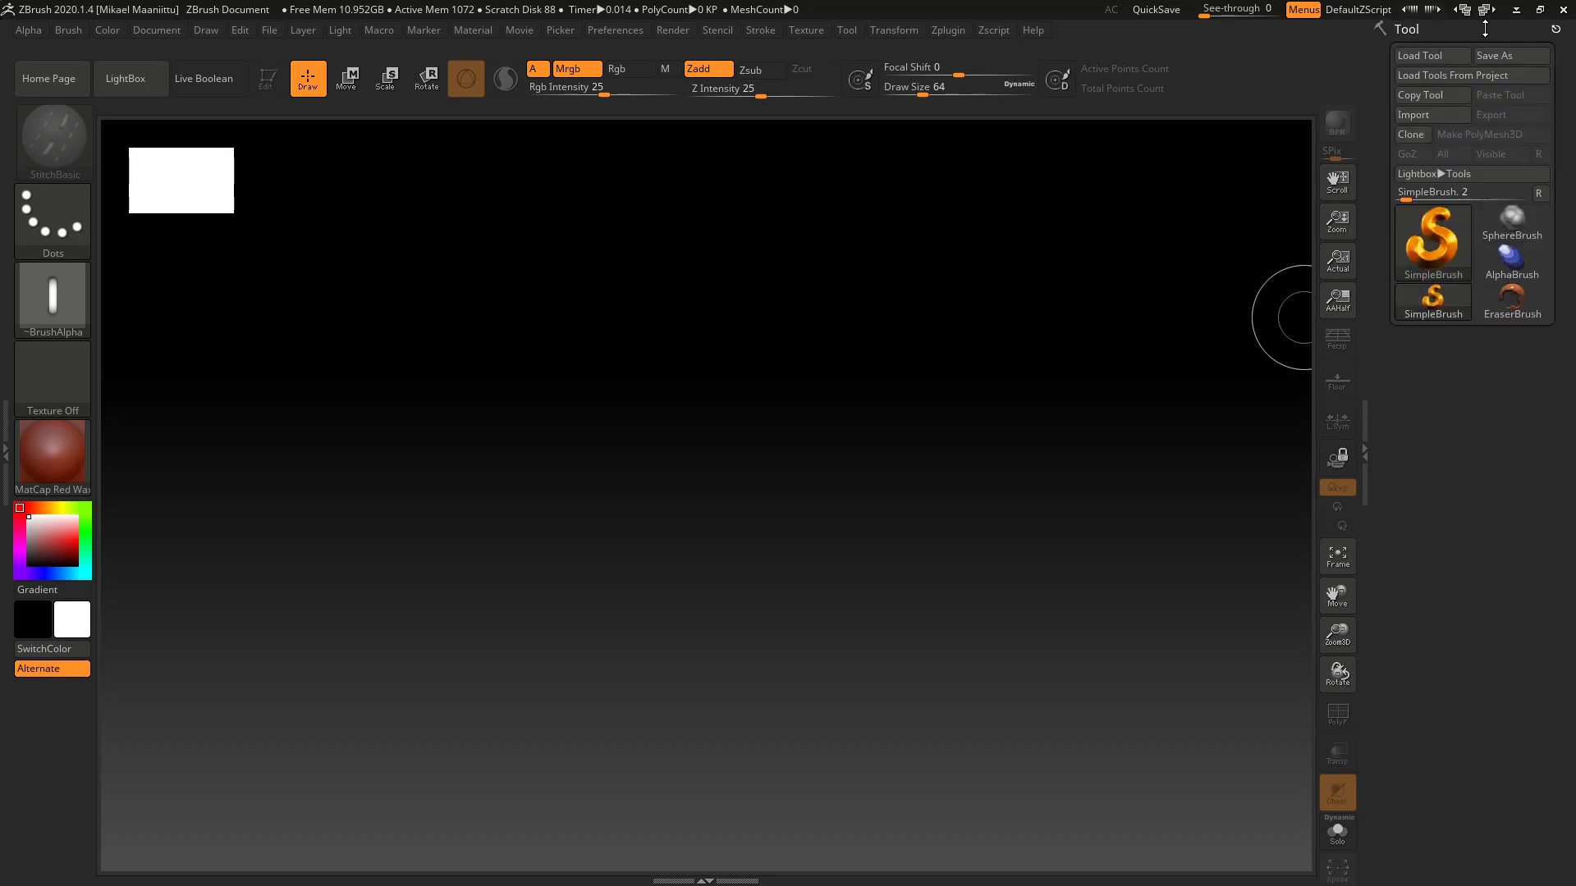
pyautogui.click(1408, 30)
pyautogui.click(1467, 30)
# Step: Replace the current SimpleBrush tool with the Cube3D primitive from the 3D meshes
pyautogui.moveTo(1426, 249)
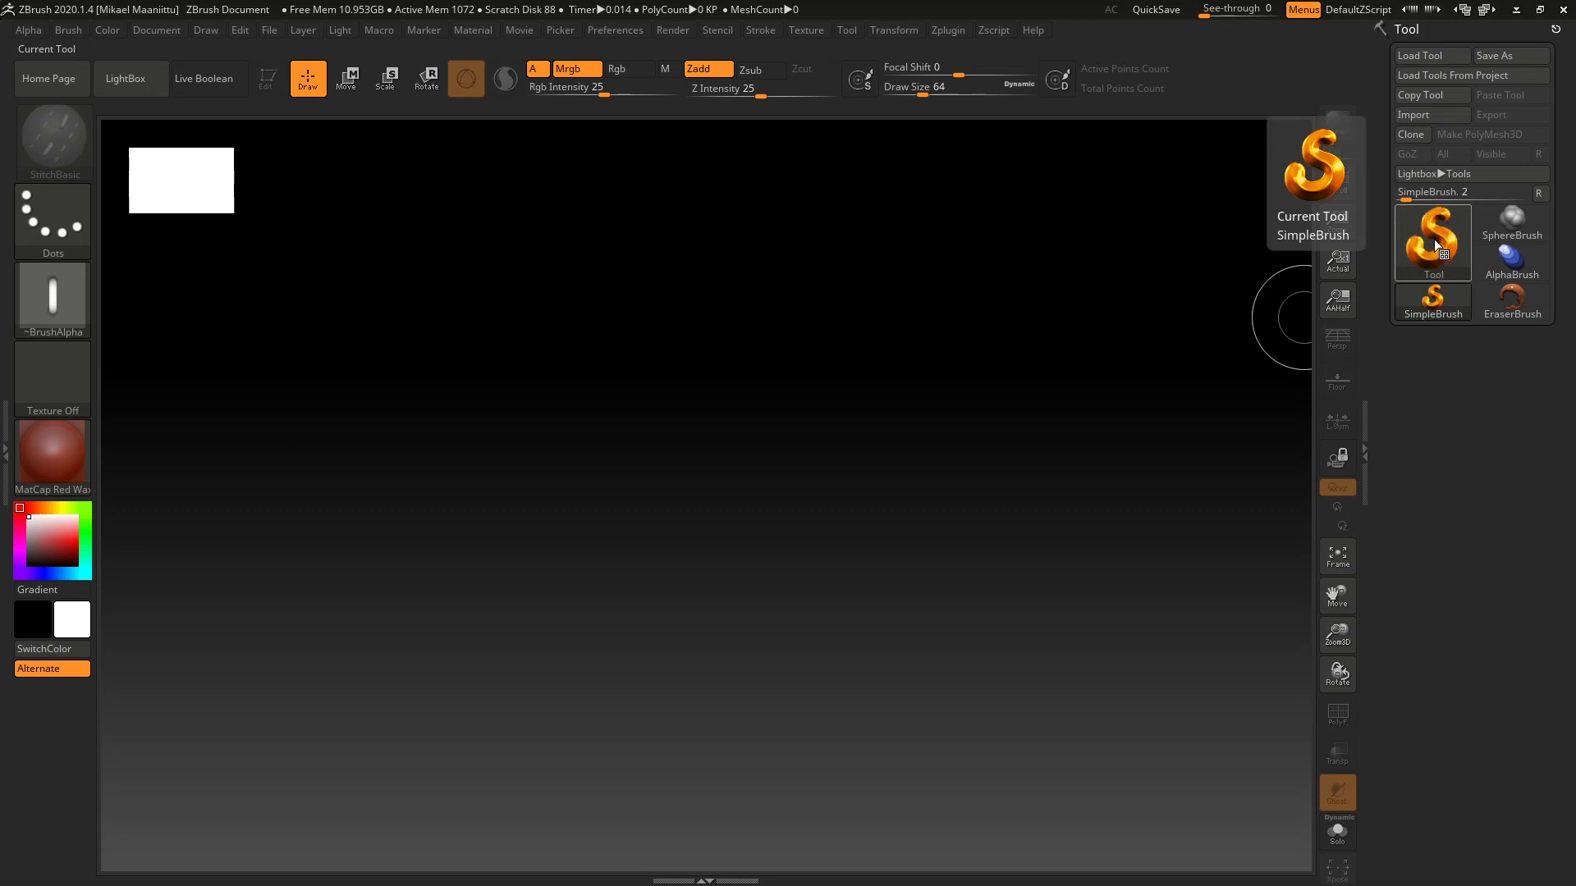
pyautogui.click(1435, 238)
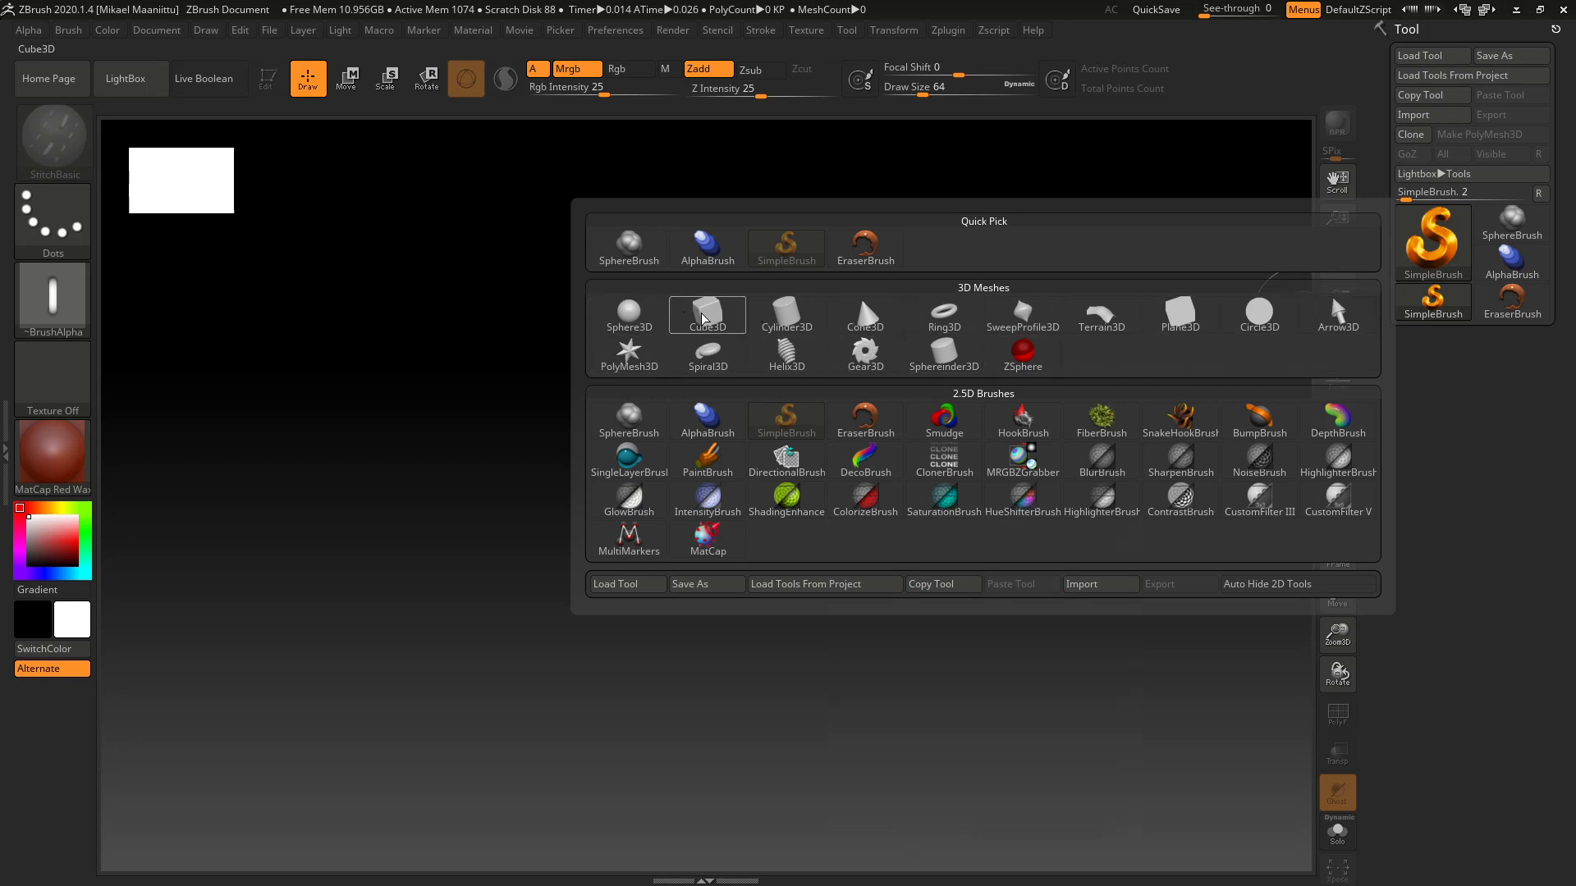
pyautogui.moveTo(703, 319)
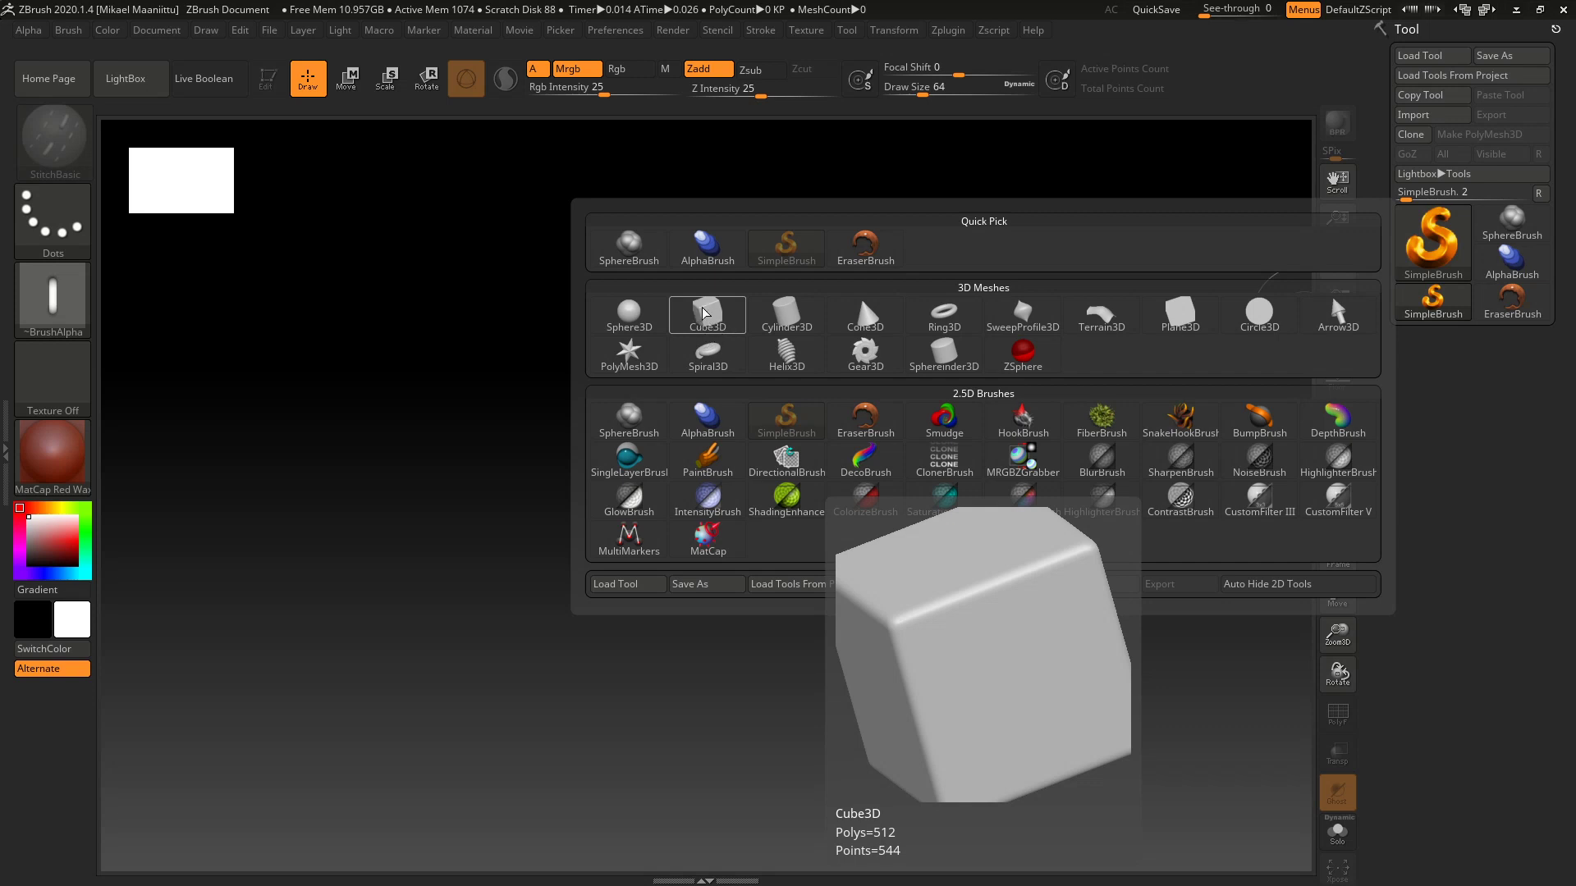
pyautogui.click(703, 312)
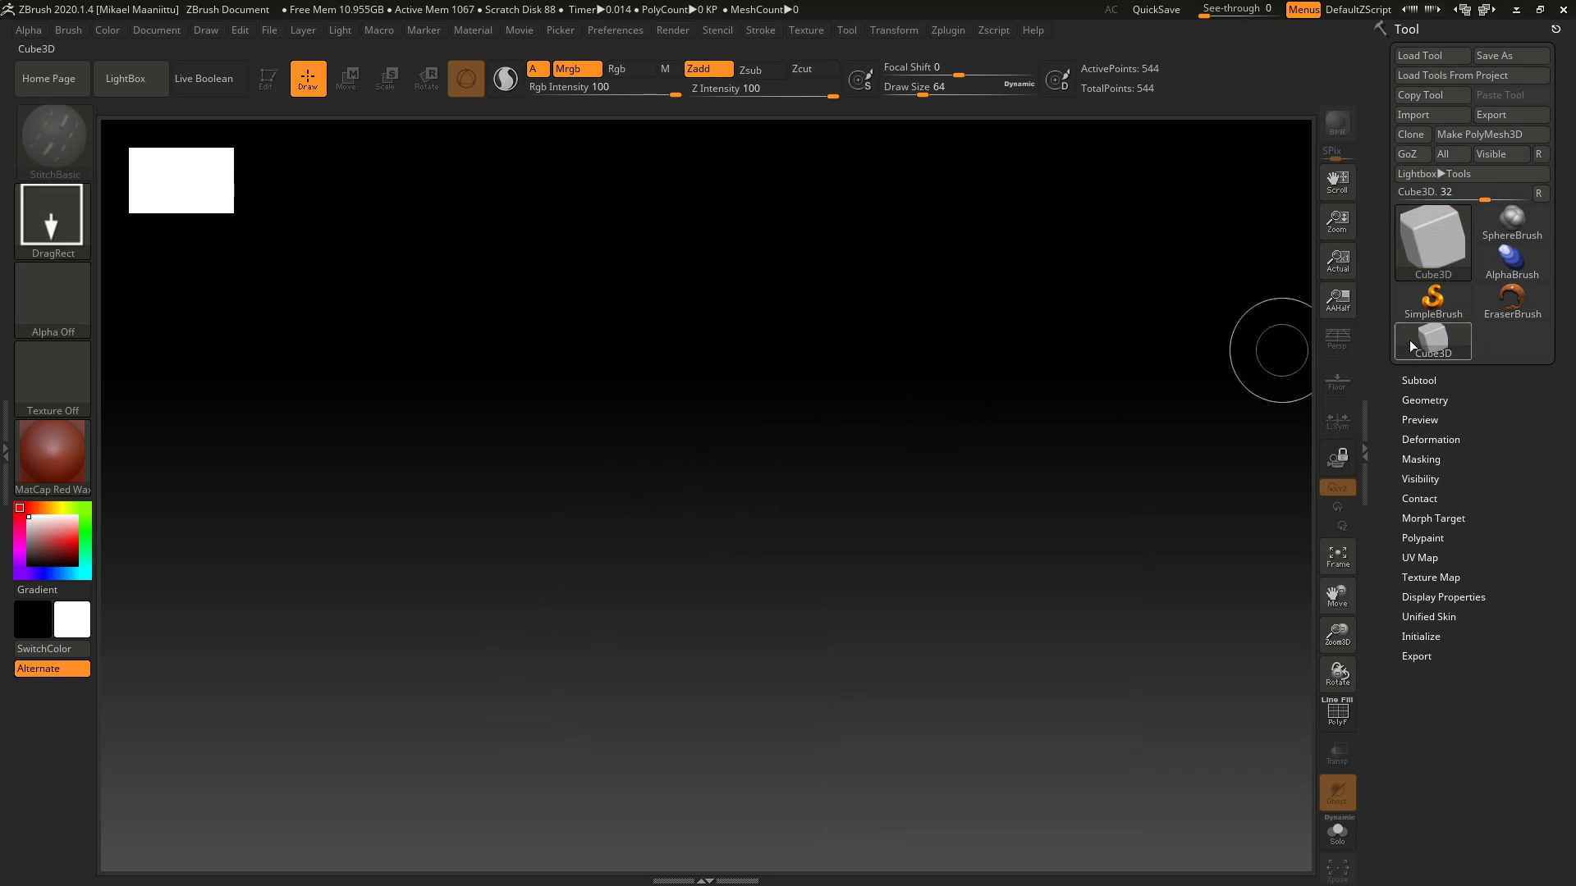
pyautogui.moveTo(1448, 348)
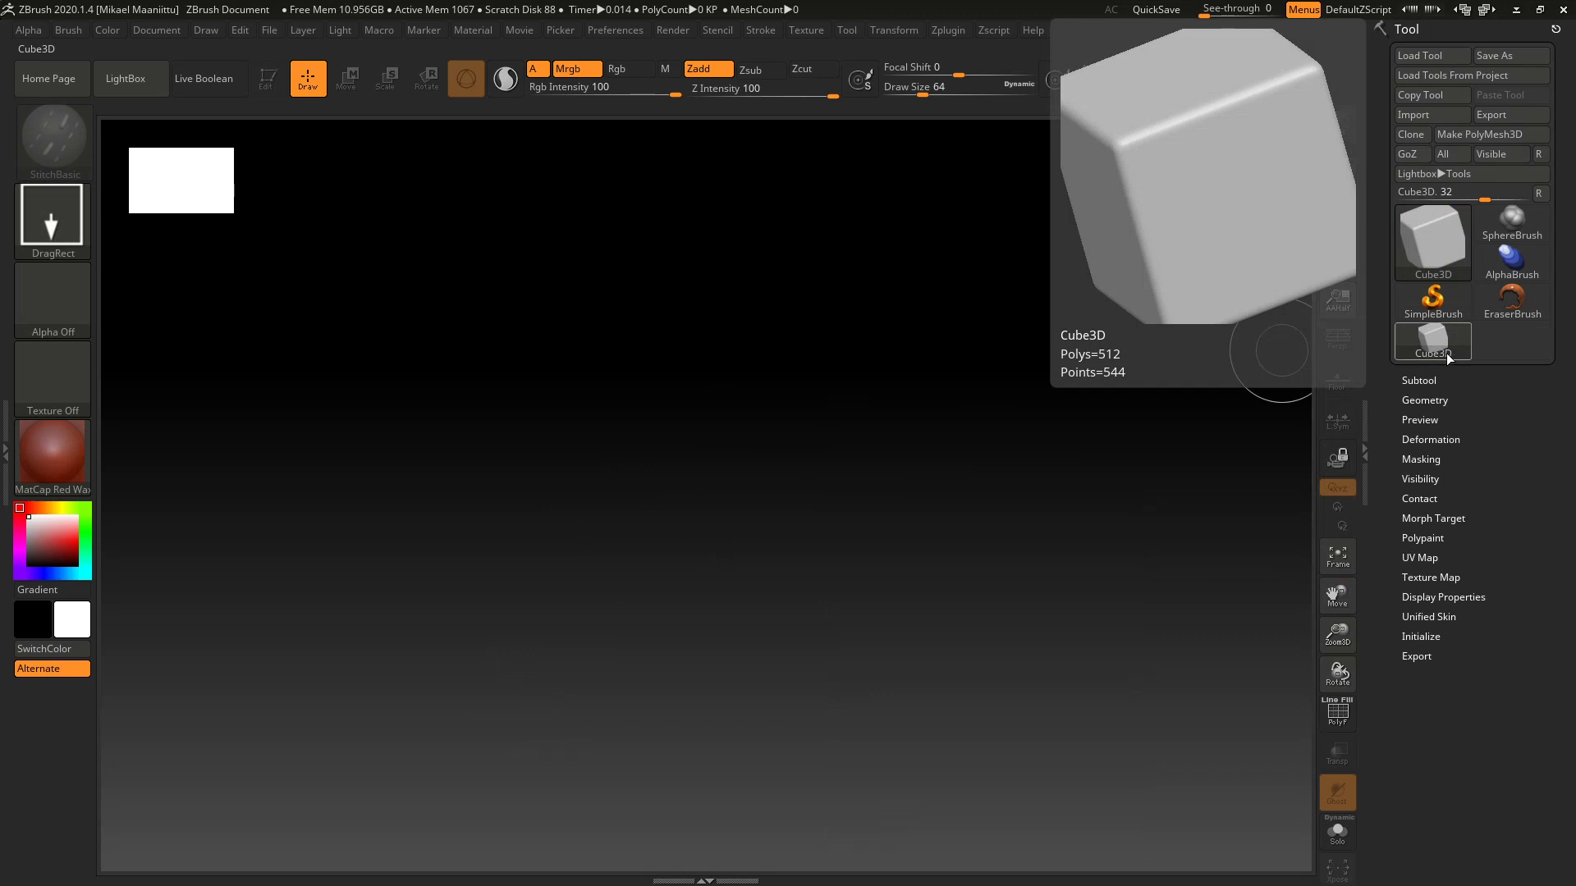
# Step: Switch the active tool to SimpleBrush and return to the Cube3D primitive
pyautogui.moveTo(1434, 258)
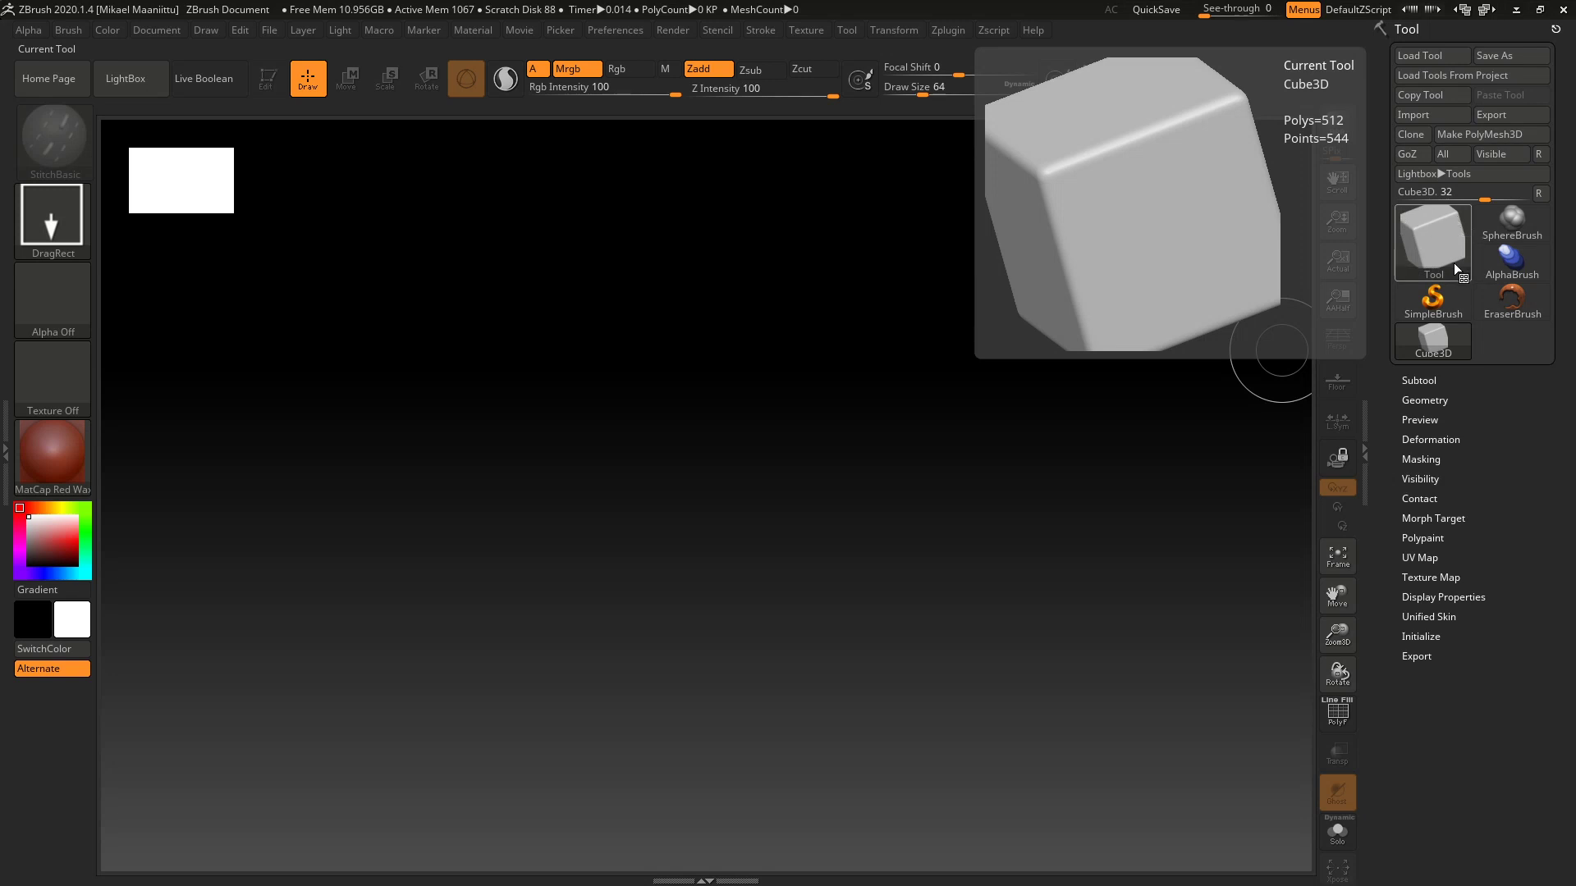
pyautogui.click(1433, 299)
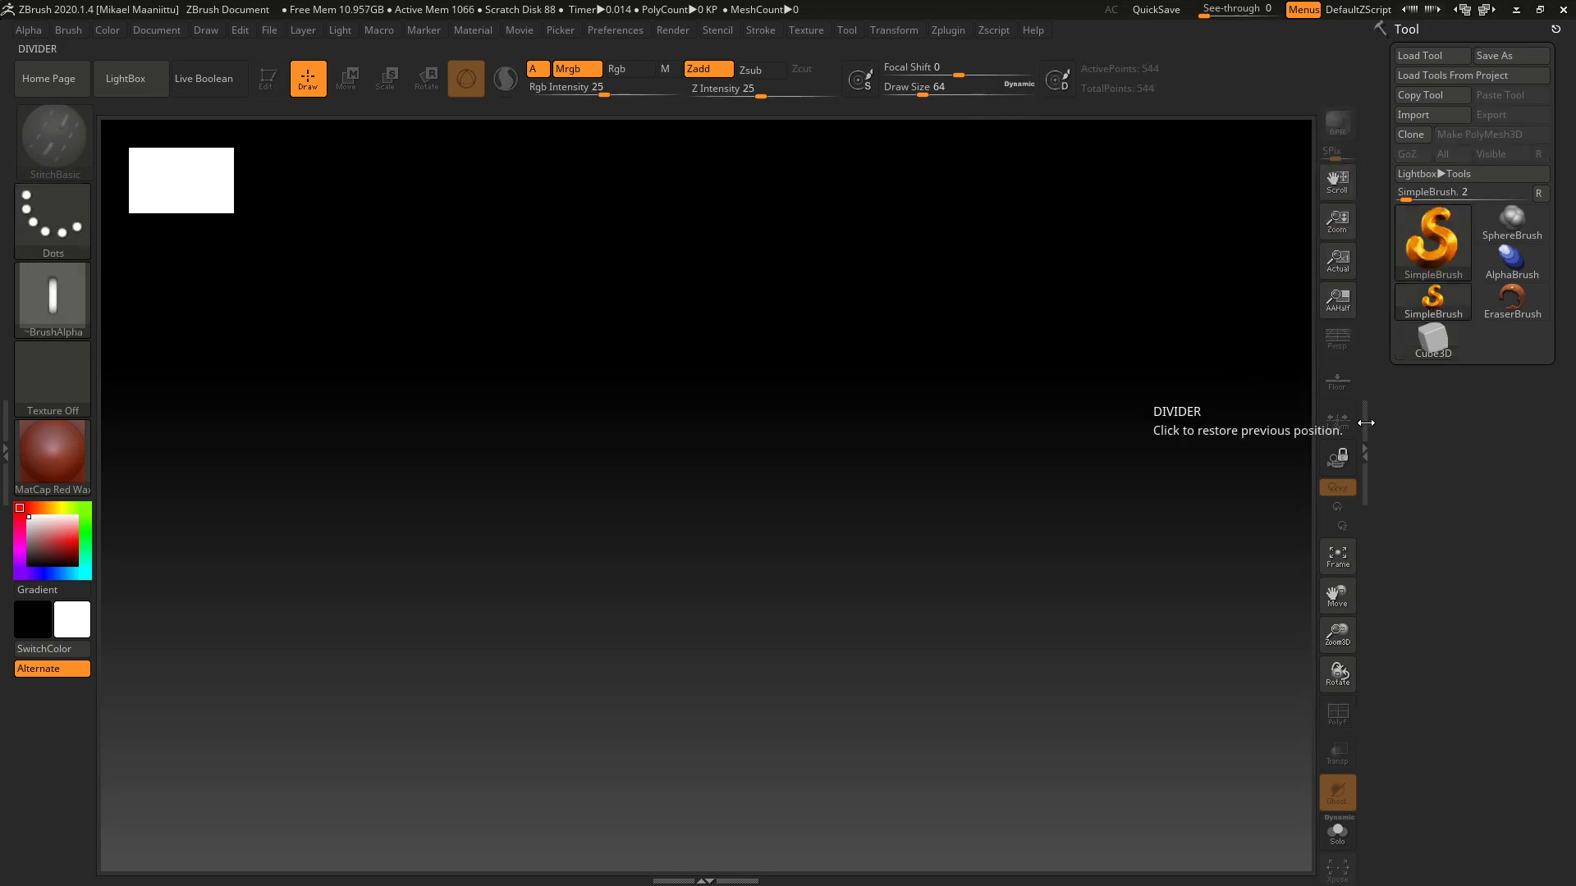
pyautogui.click(1442, 258)
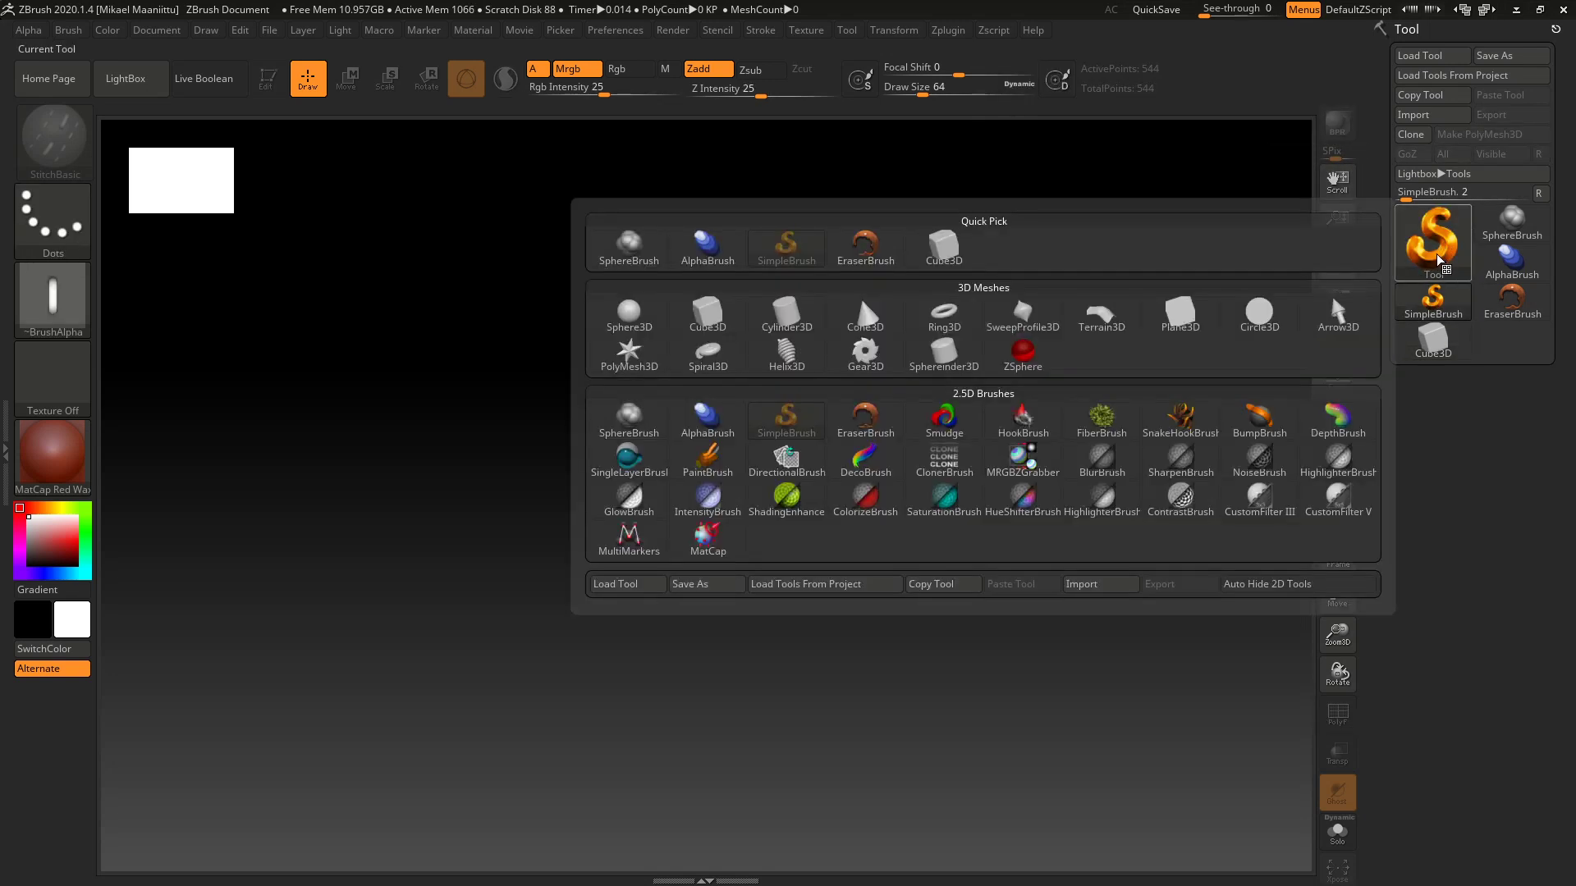
pyautogui.moveTo(733, 327)
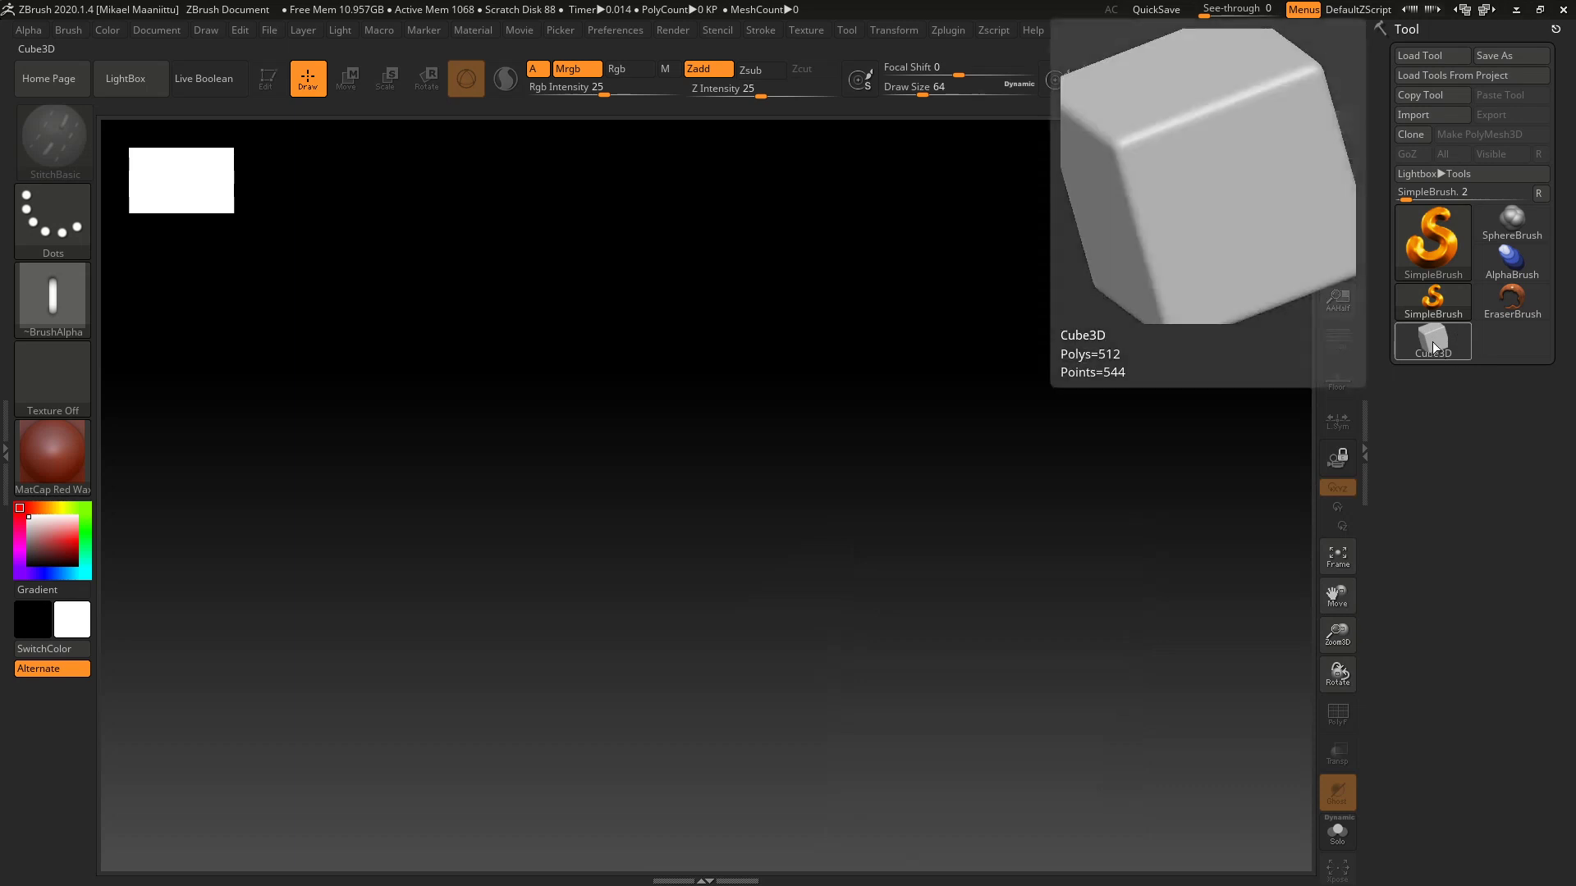
pyautogui.click(1431, 342)
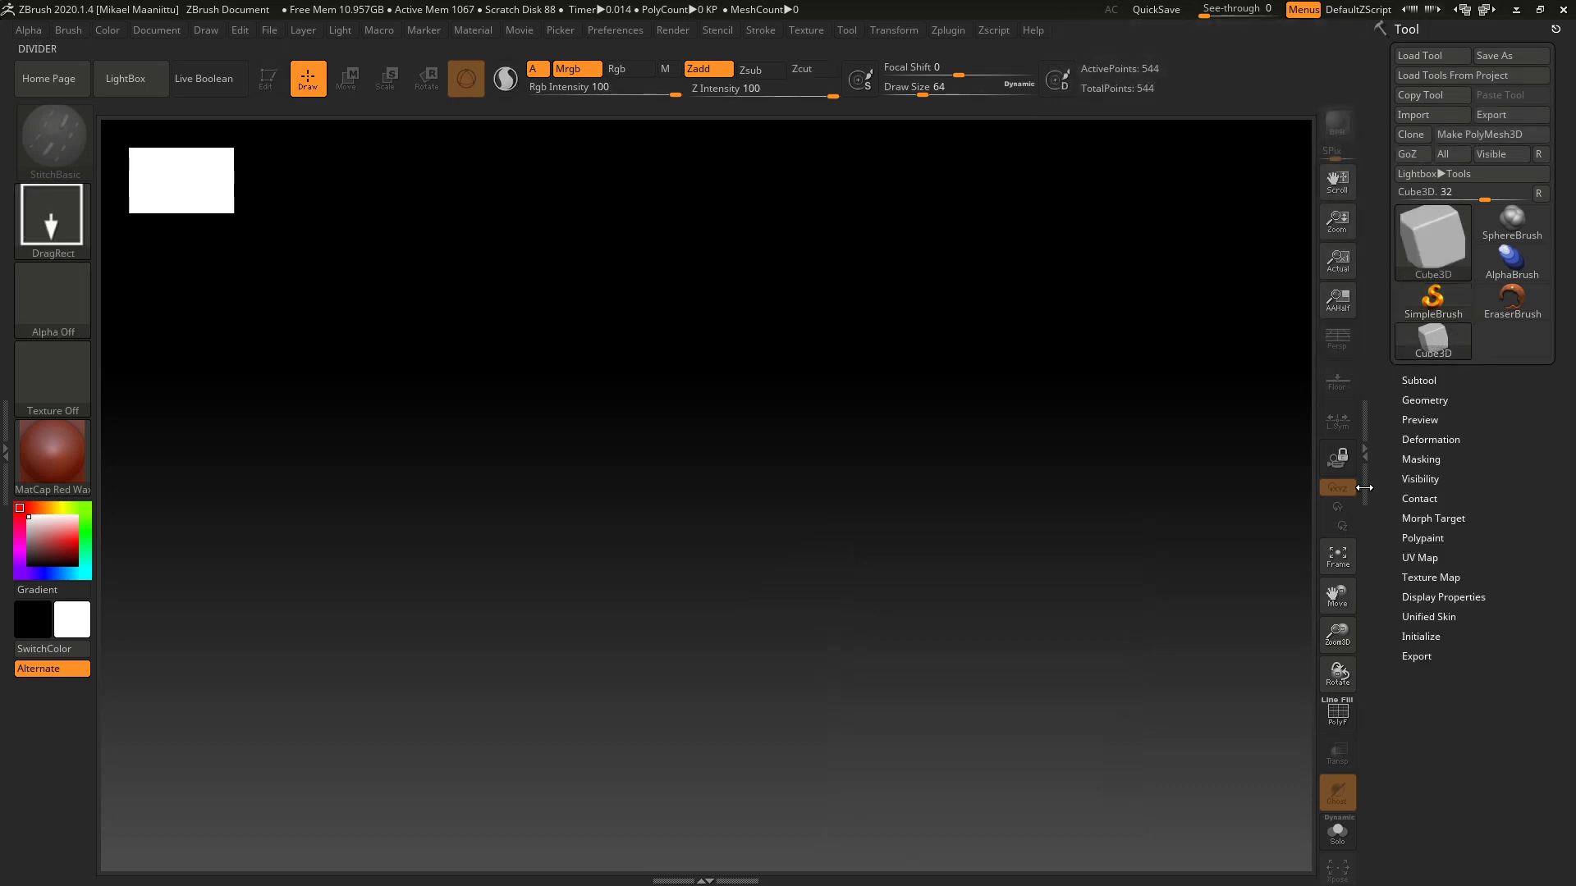
pyautogui.click(1434, 343)
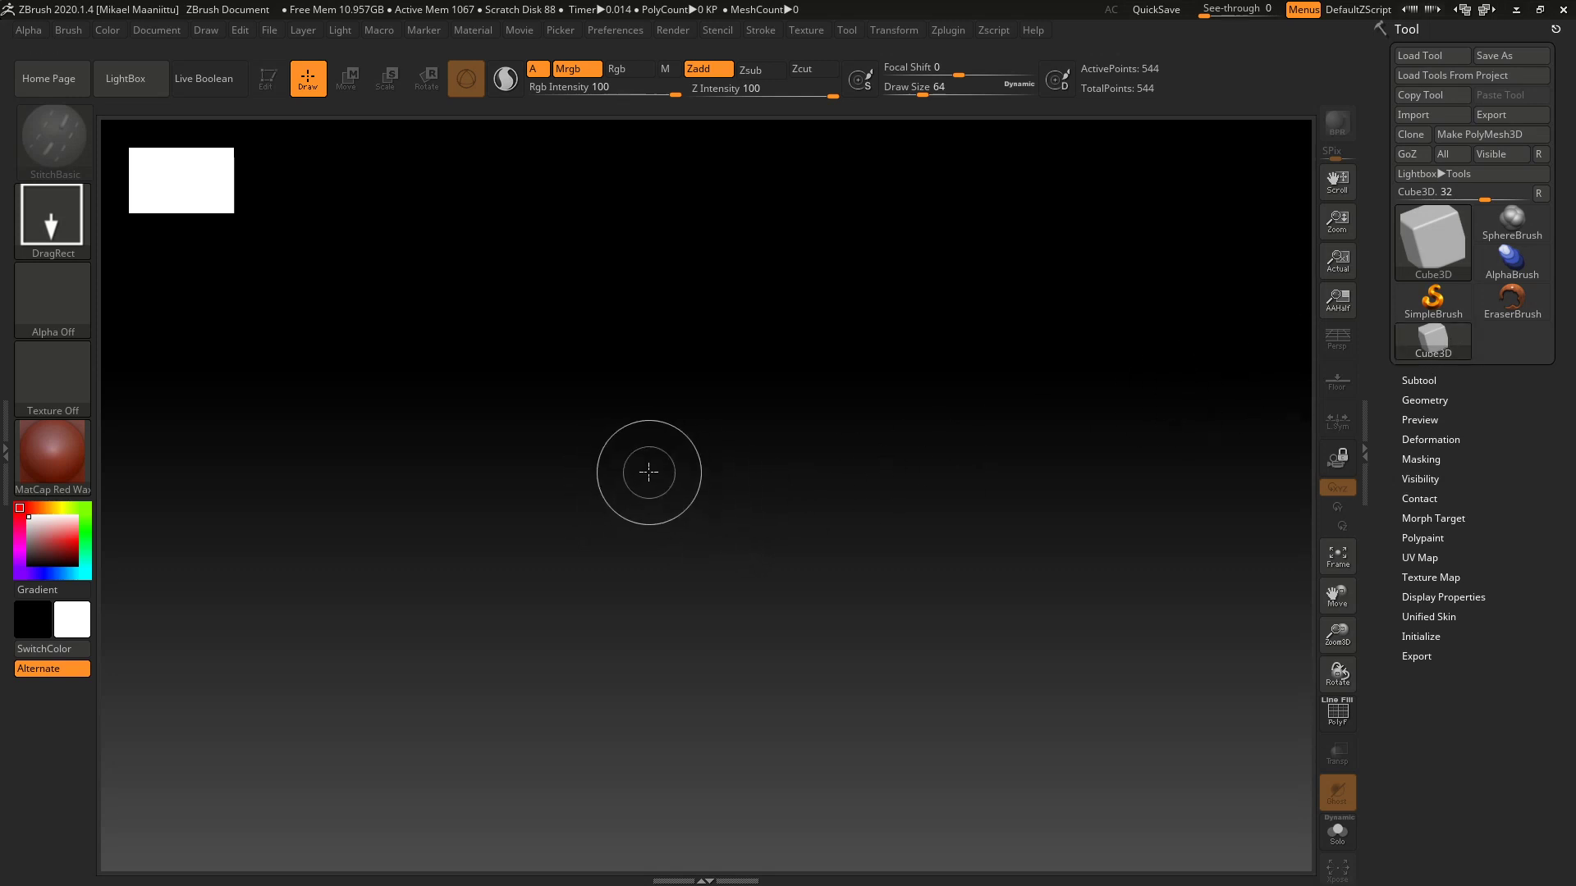
# Step: Draw five Cube3D primitives of varying size on the canvas, some of them overlapping
pyautogui.moveTo(648, 468); pyautogui.dragTo(658, 616)
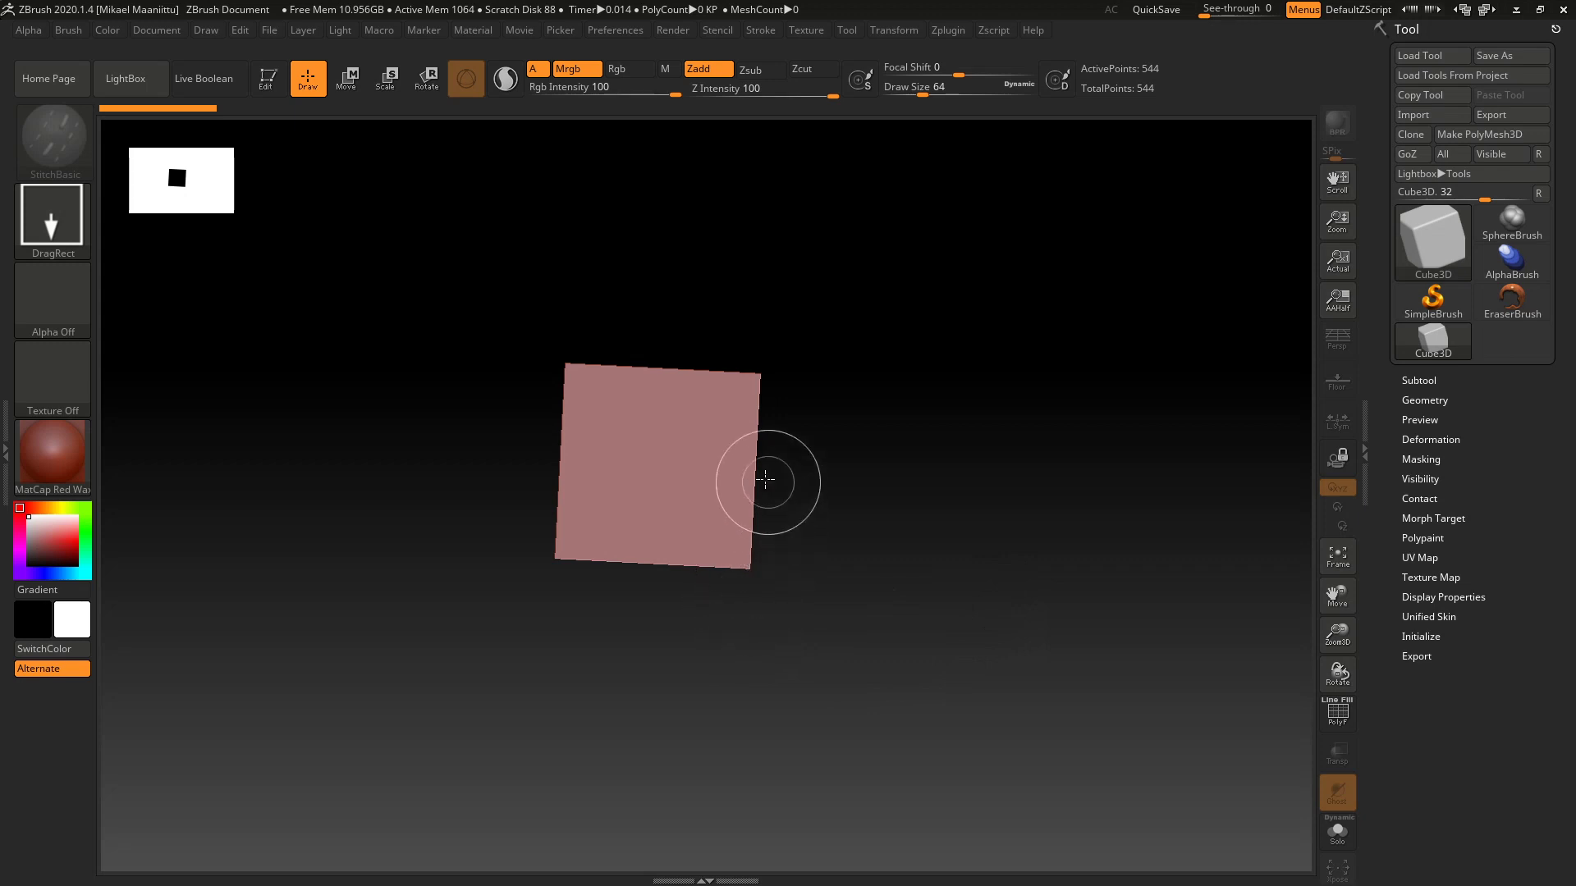
pyautogui.moveTo(732, 451); pyautogui.dragTo(725, 589)
pyautogui.moveTo(542, 540); pyautogui.dragTo(563, 740)
pyautogui.moveTo(853, 526); pyautogui.dragTo(842, 689)
pyautogui.moveTo(985, 366); pyautogui.dragTo(975, 502)
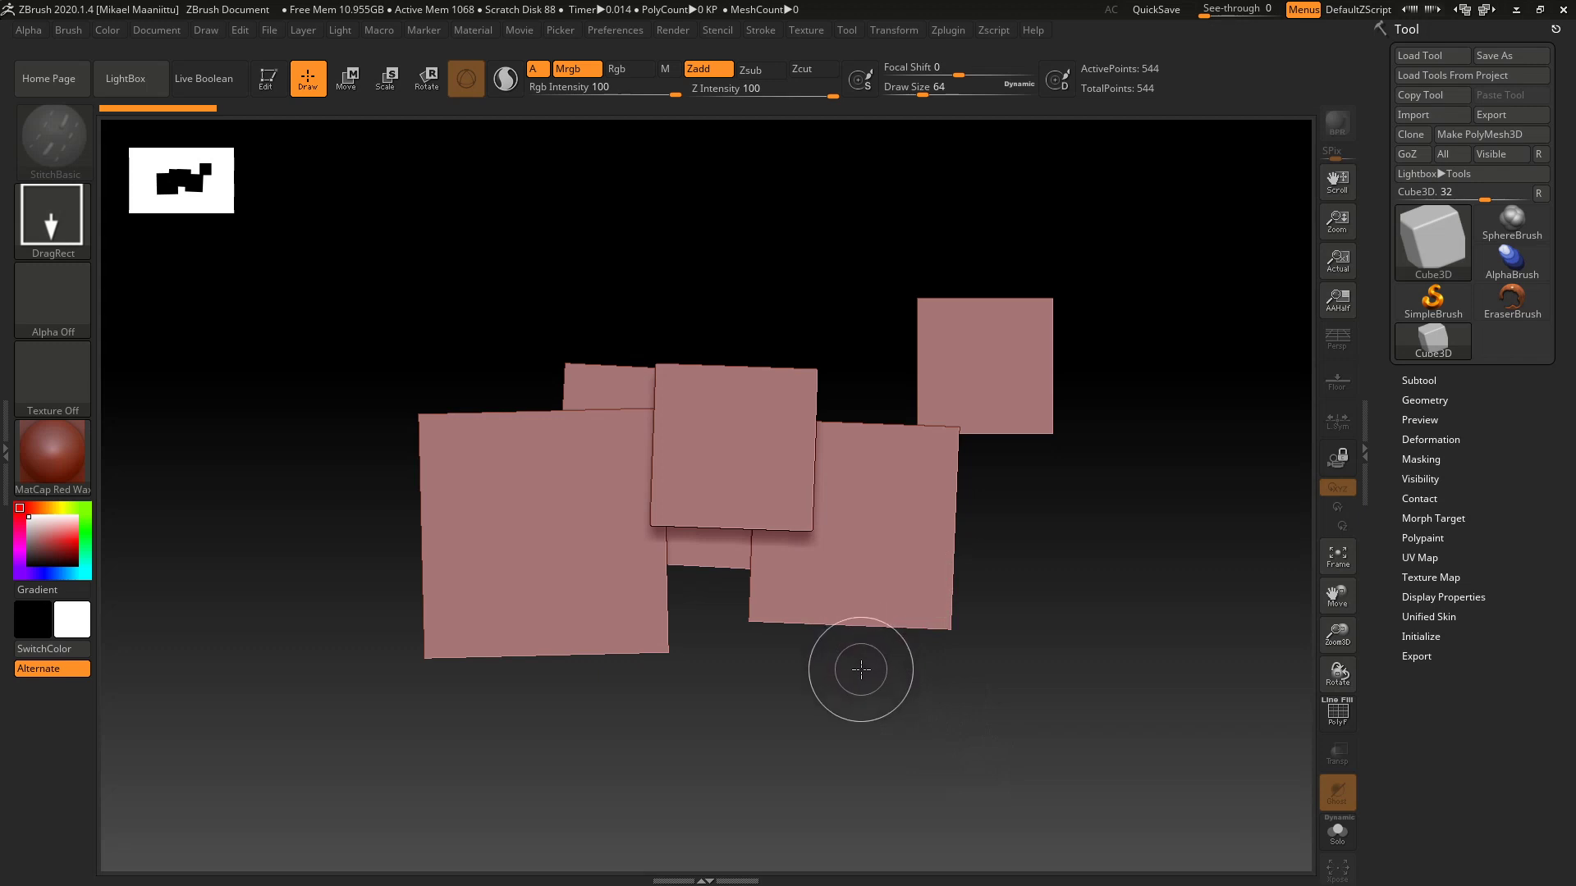
# Step: Paint several curved SimpleBrush strokes over and around the cubes on the canvas
pyautogui.click(1433, 307)
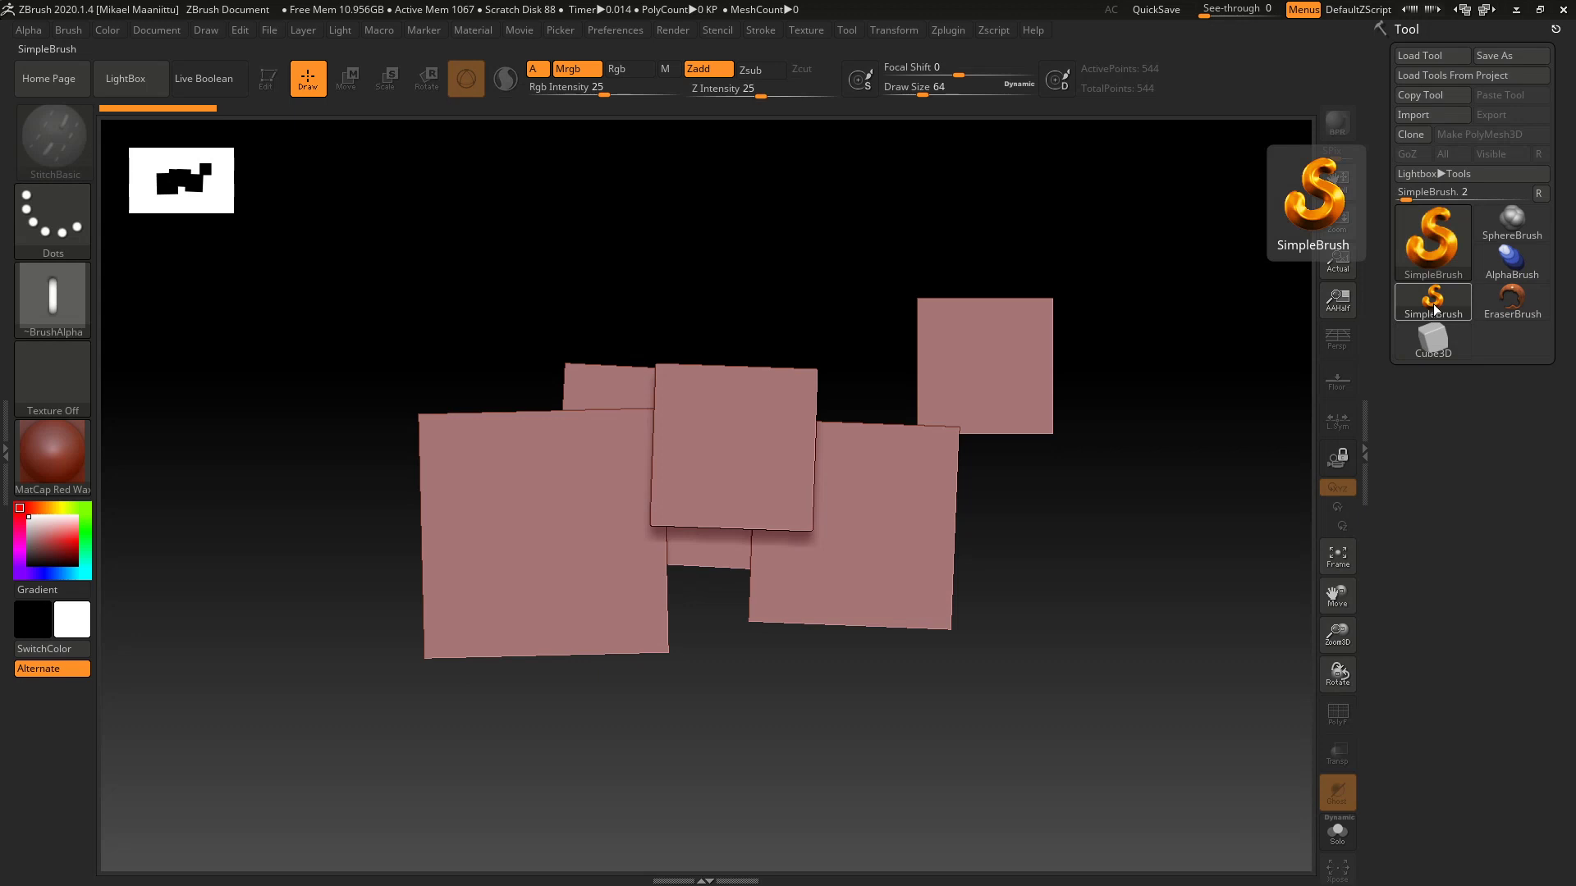
pyautogui.moveTo(800, 291)
pyautogui.mouseDown()
pyautogui.moveTo(686, 380)
pyautogui.moveTo(574, 651)
pyautogui.moveTo(855, 719)
pyautogui.moveTo(956, 440)
pyautogui.mouseUp()
pyautogui.moveTo(1106, 379)
pyautogui.mouseDown()
pyautogui.moveTo(1018, 550)
pyautogui.moveTo(1006, 718)
pyautogui.mouseUp()
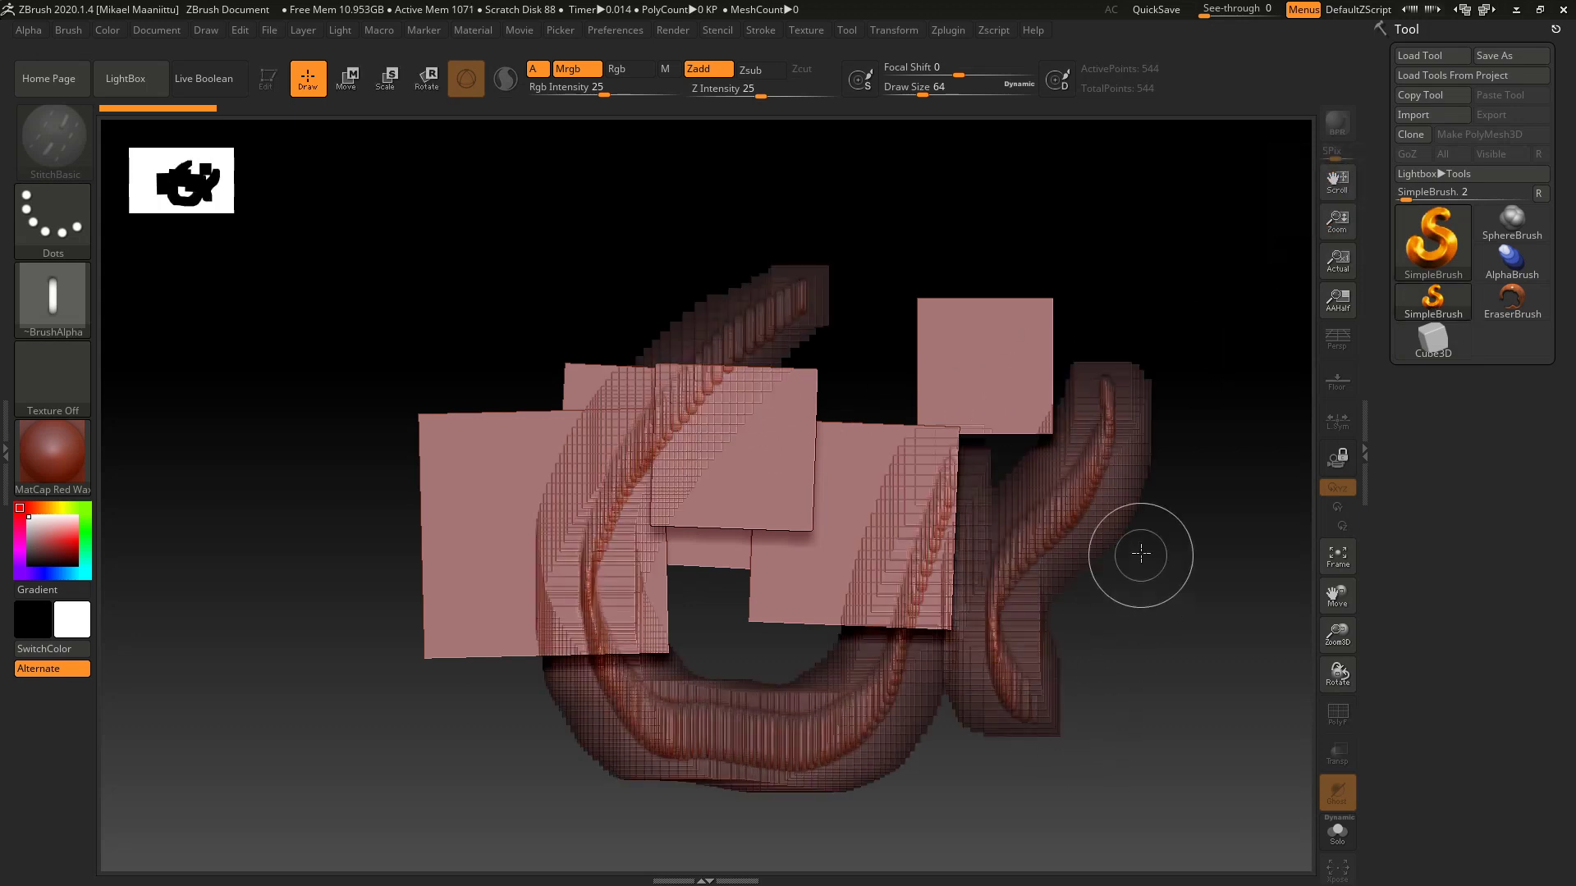
pyautogui.moveTo(1145, 556); pyautogui.dragTo(1072, 767)
pyautogui.moveTo(306, 692)
pyautogui.mouseDown()
pyautogui.moveTo(334, 327)
pyautogui.moveTo(456, 330)
pyautogui.mouseUp()
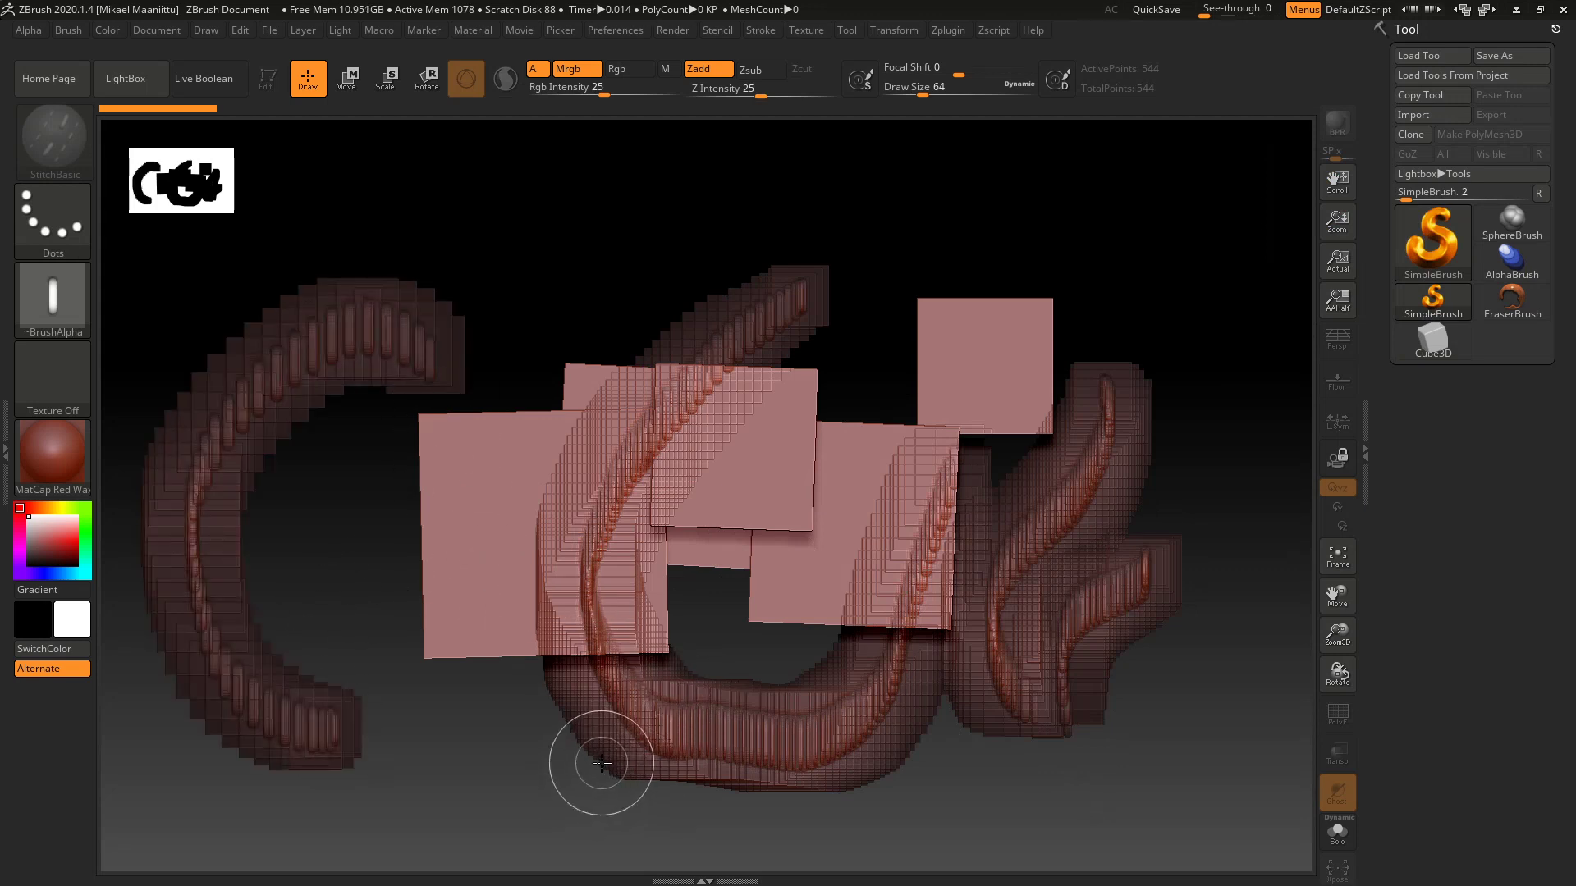
# Step: Clear the canvas with Cube3D active and draw a single cube near the centre in Edit mode
pyautogui.click(1429, 349)
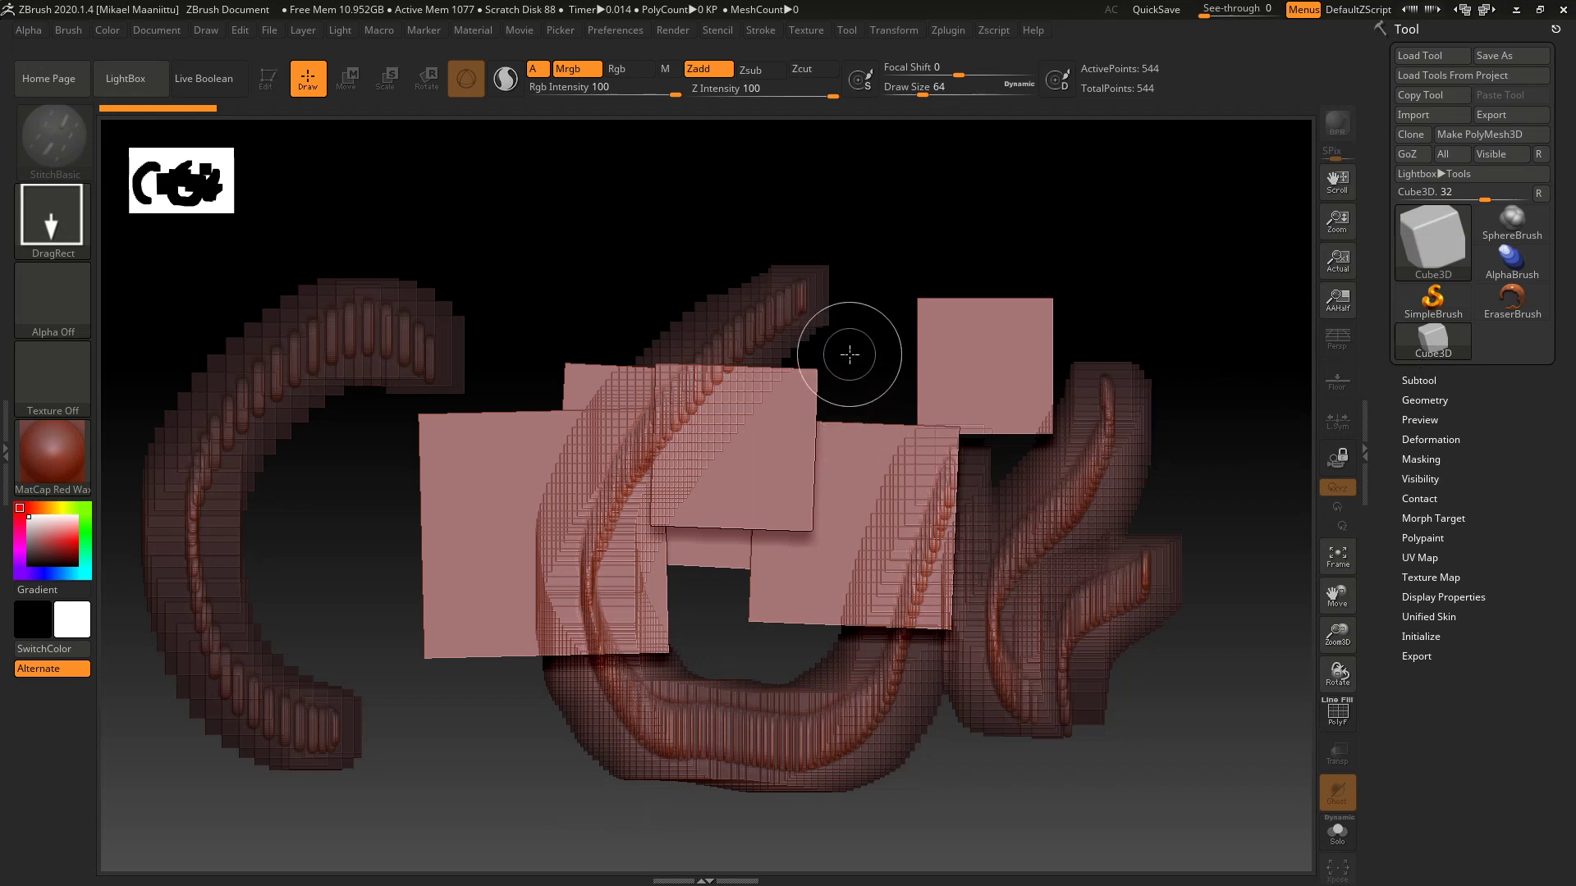
pyautogui.hotkey('ctrl', 'n')
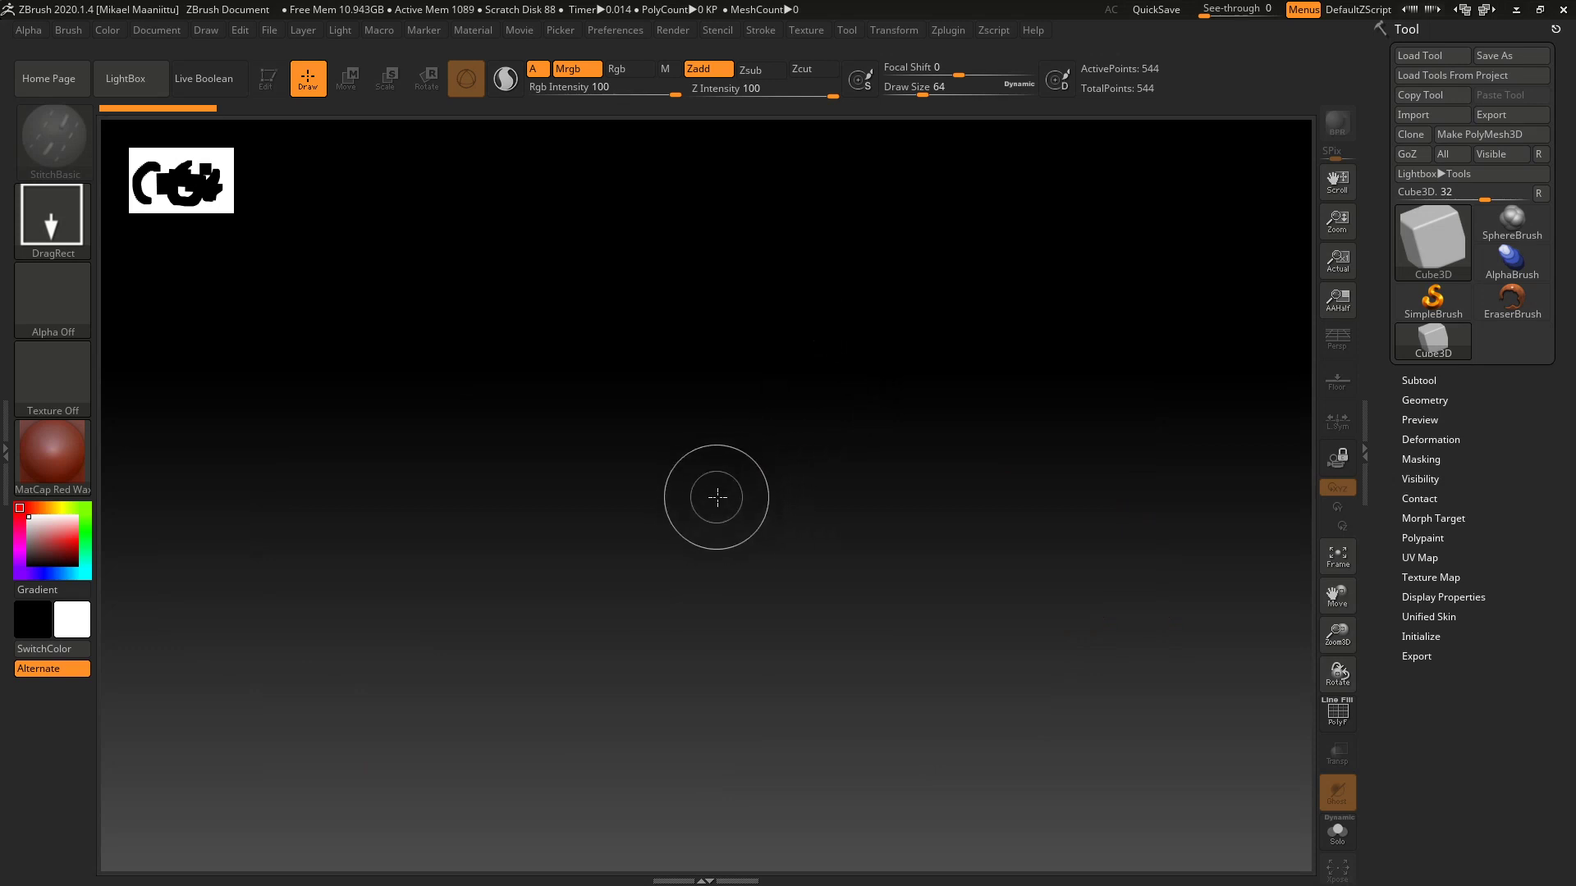
pyautogui.moveTo(714, 481); pyautogui.dragTo(724, 654)
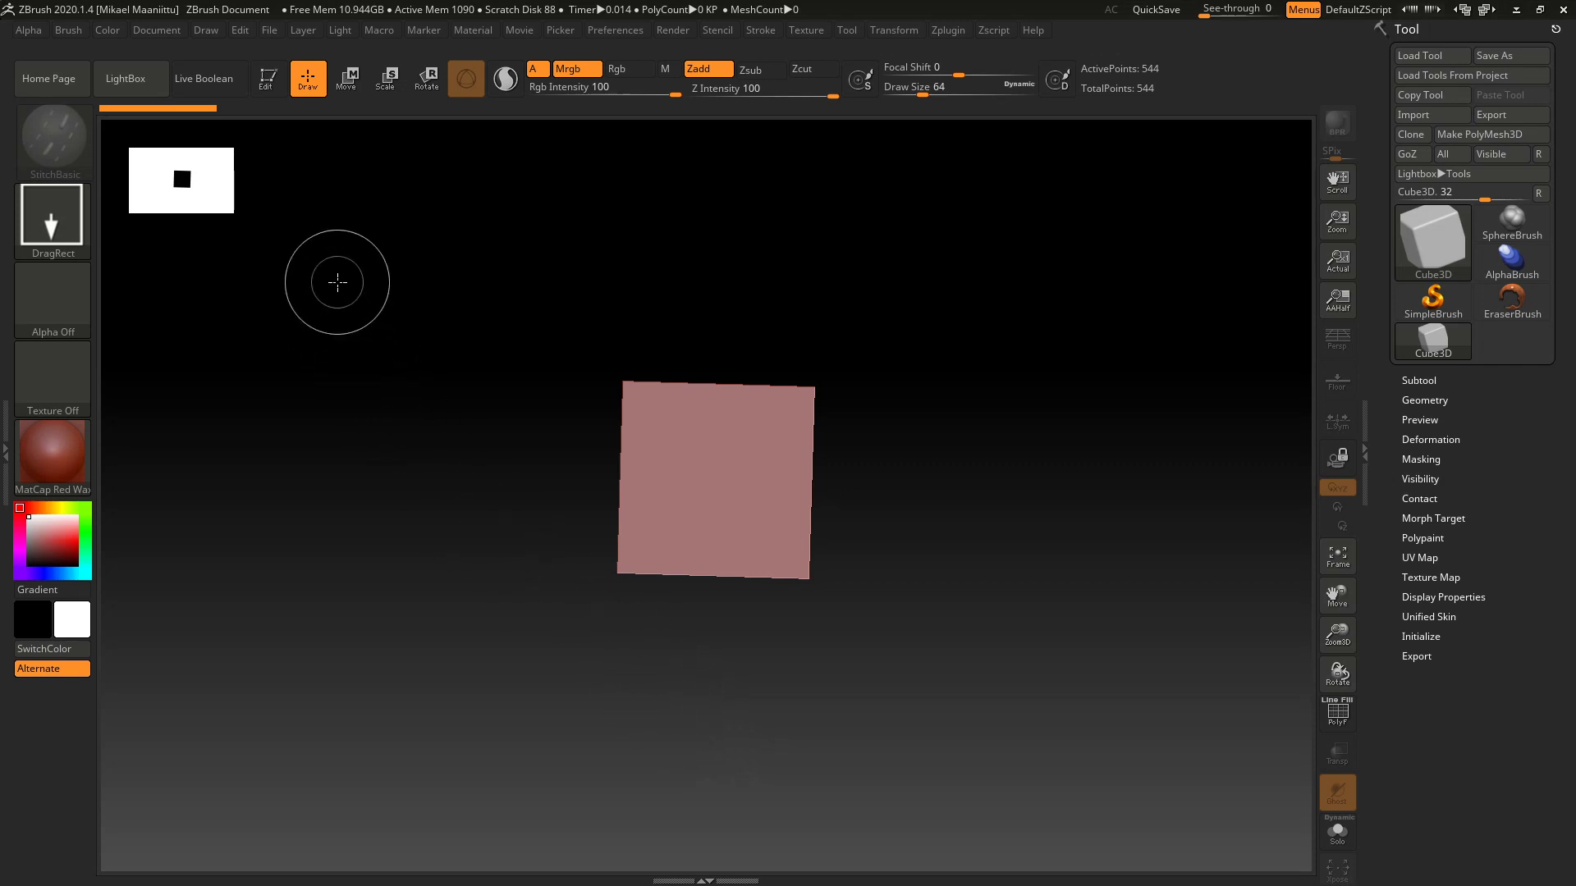
pyautogui.click(273, 85)
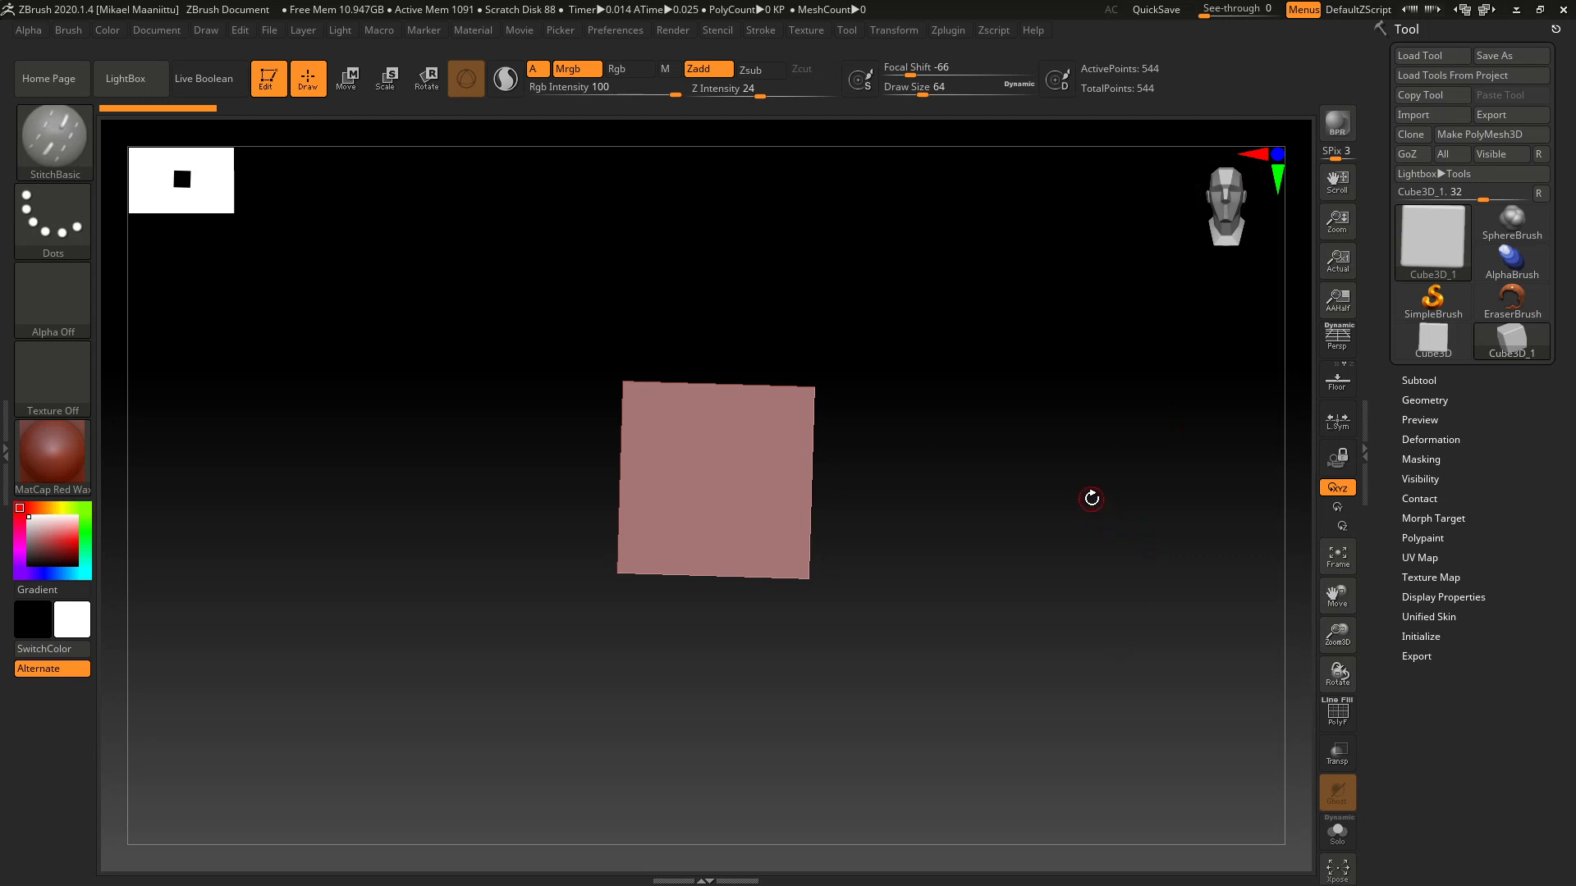
# Step: Replace the StitchBasic brush with the Standard brush and try to sculpt on the cube's front face
pyautogui.moveTo(1092, 498); pyautogui.dragTo(897, 690)
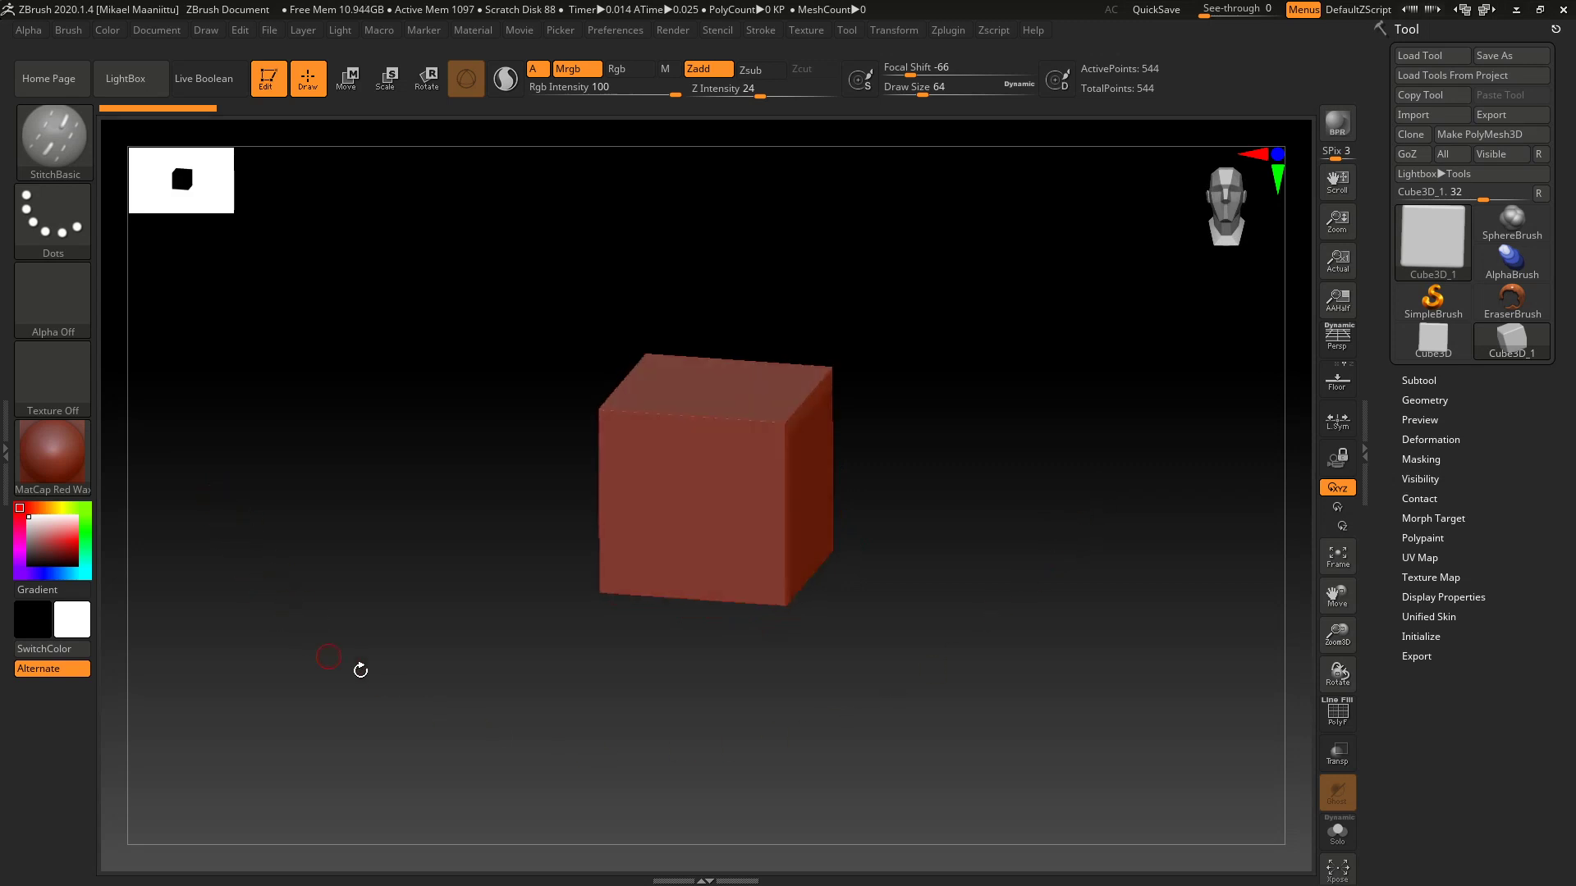
pyautogui.moveTo(361, 670); pyautogui.dragTo(995, 618)
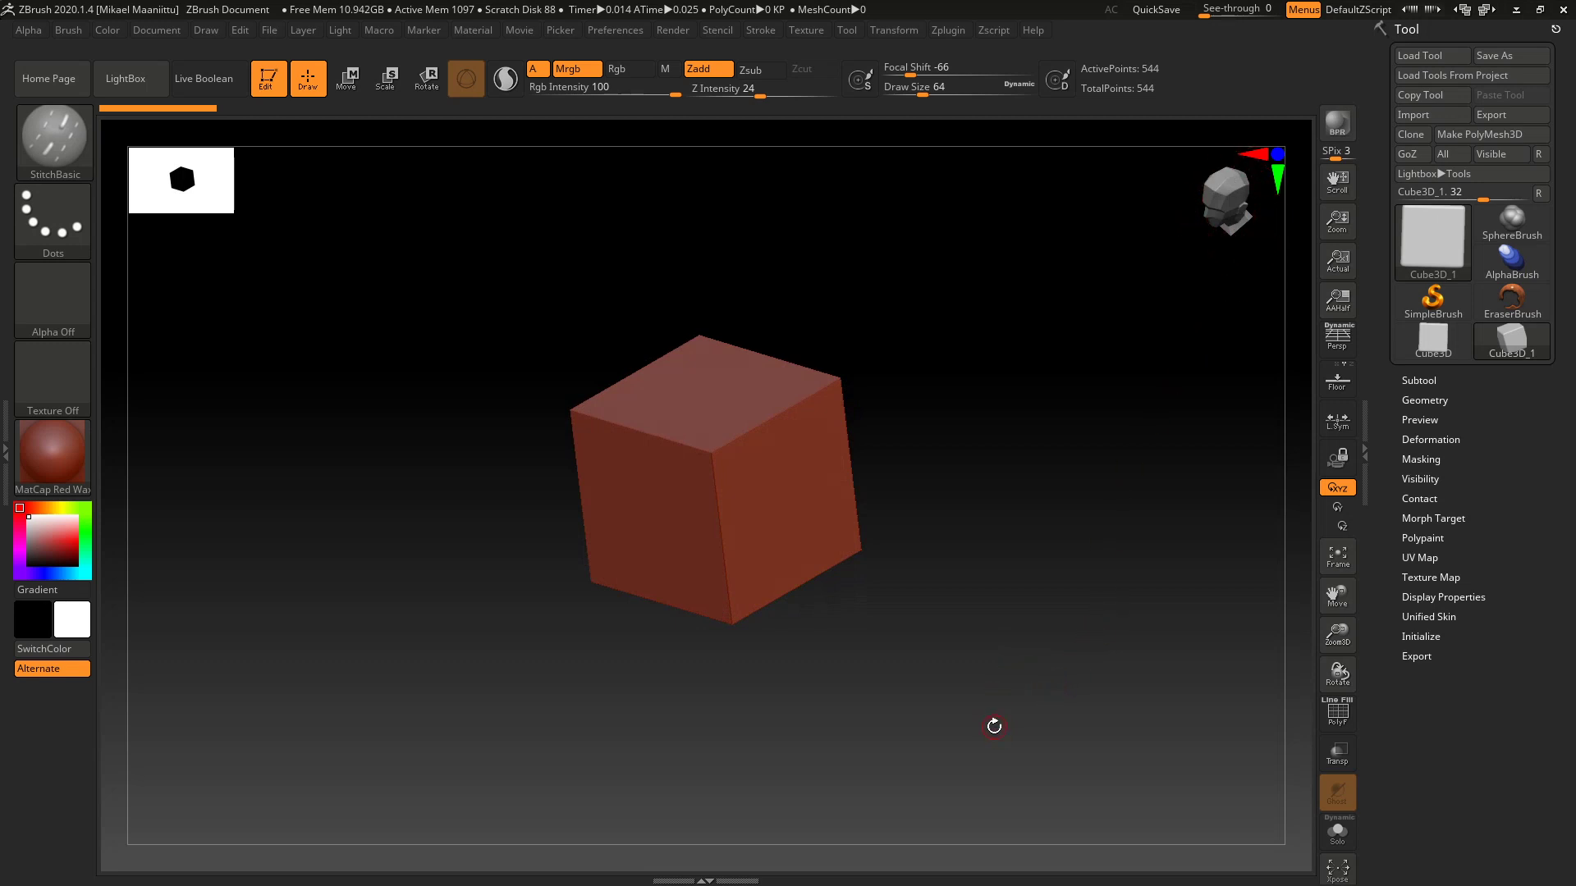
pyautogui.moveTo(994, 726); pyautogui.dragTo(999, 608)
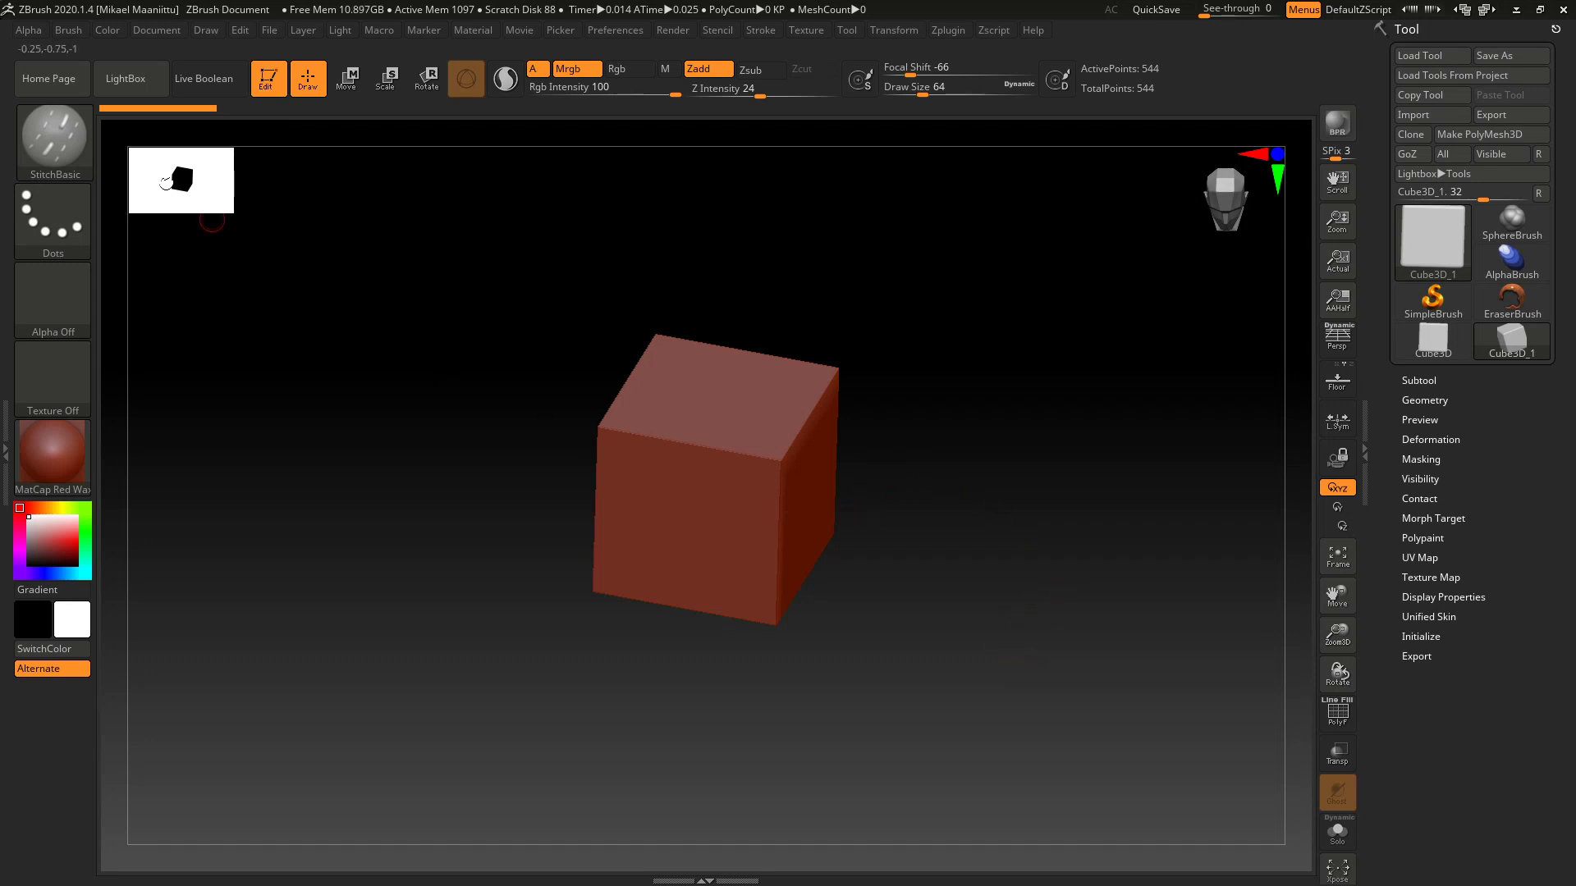
pyautogui.click(45, 141)
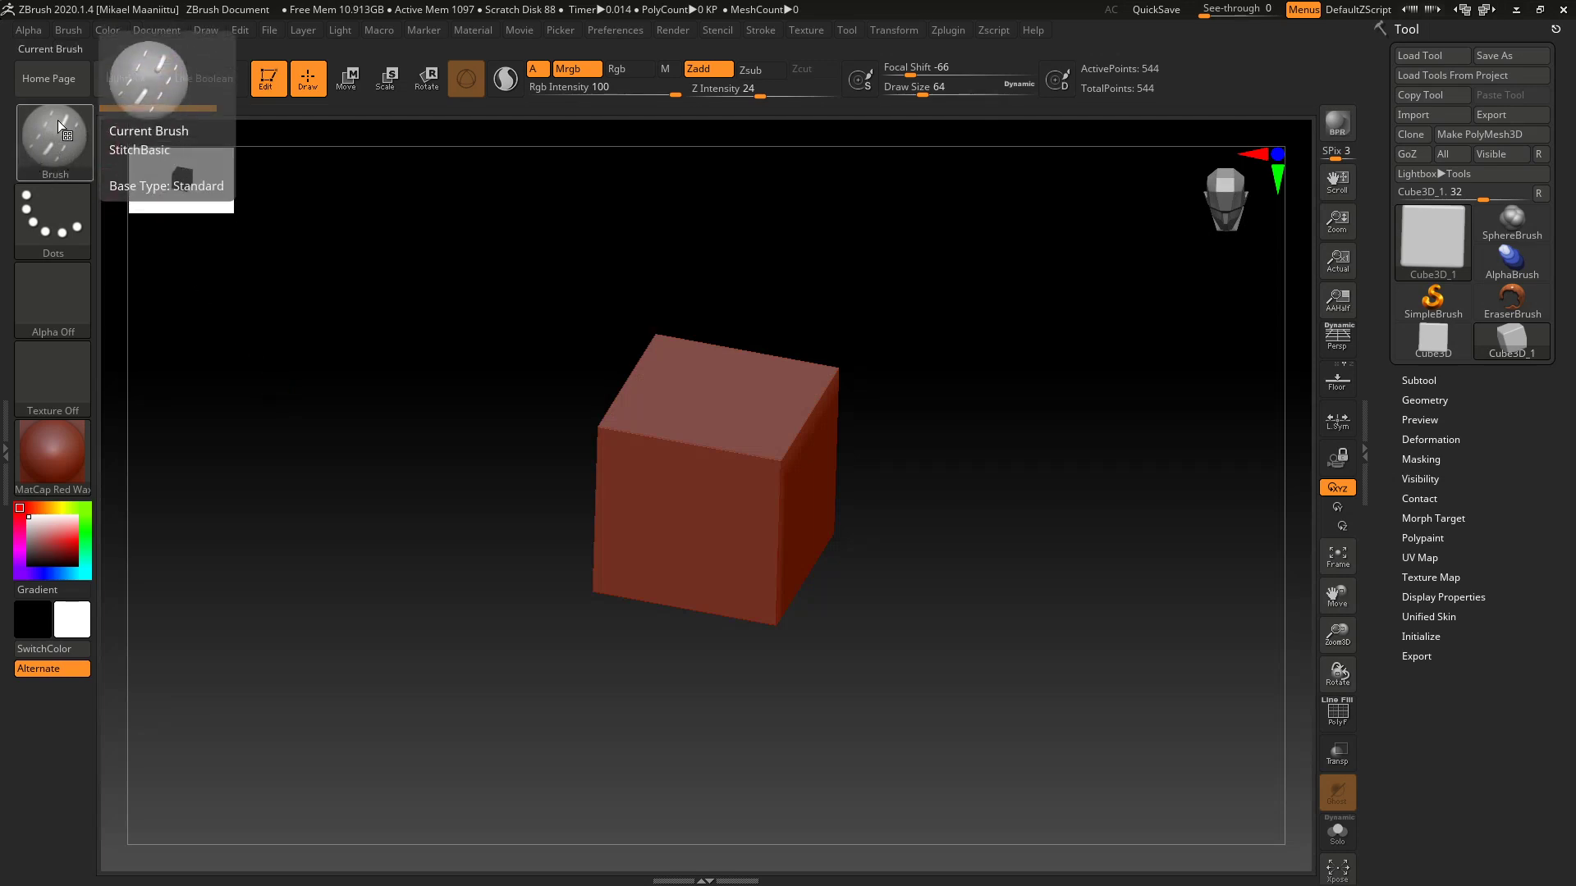
pyautogui.click(52, 151)
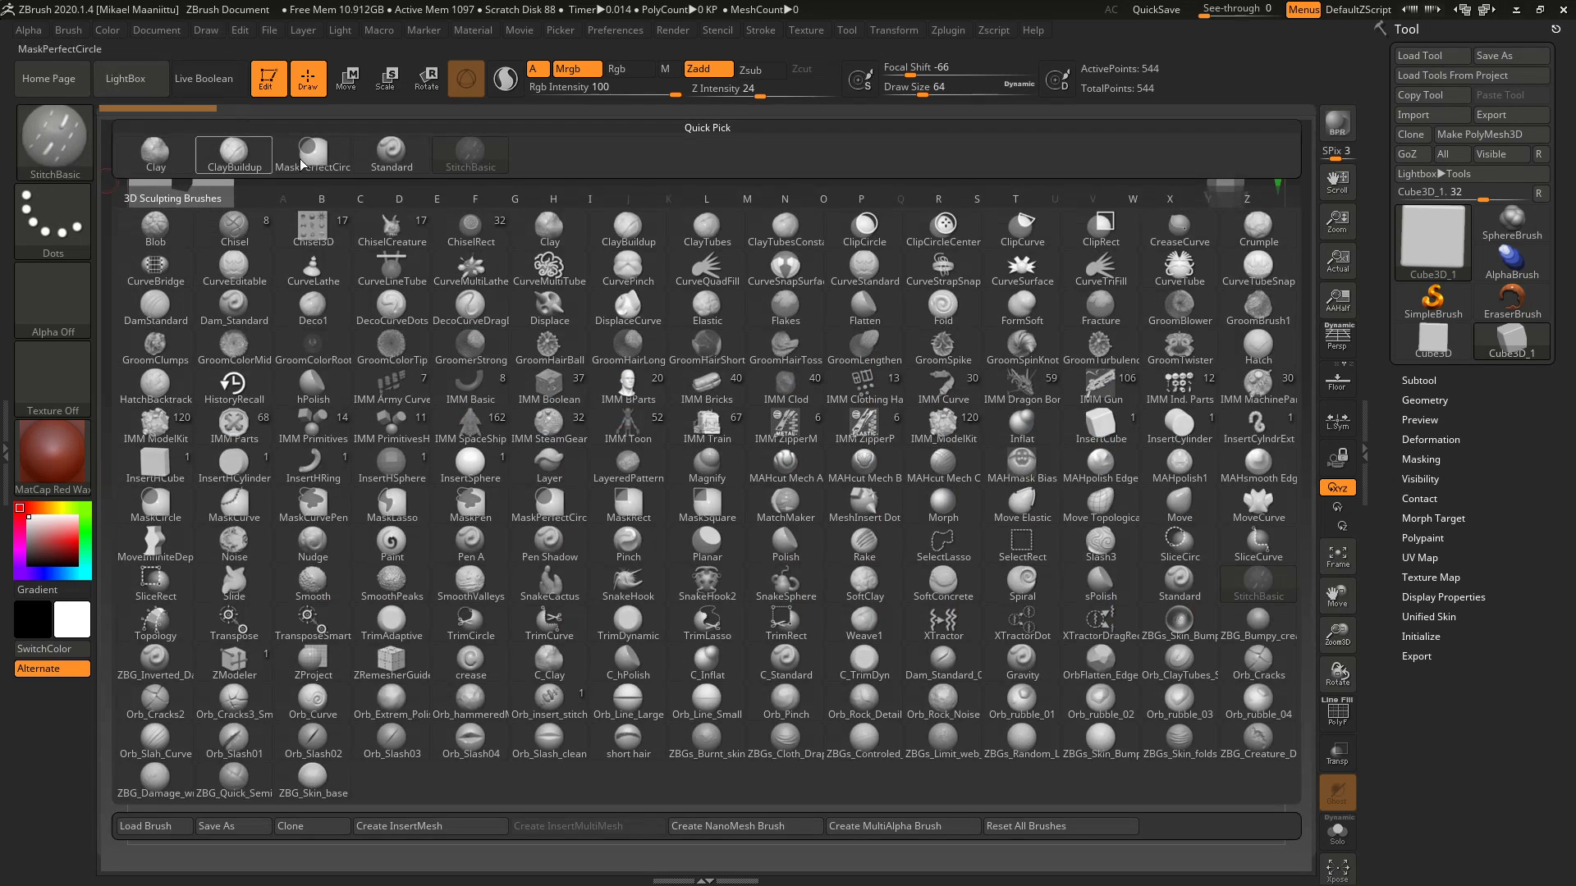
pyautogui.click(400, 159)
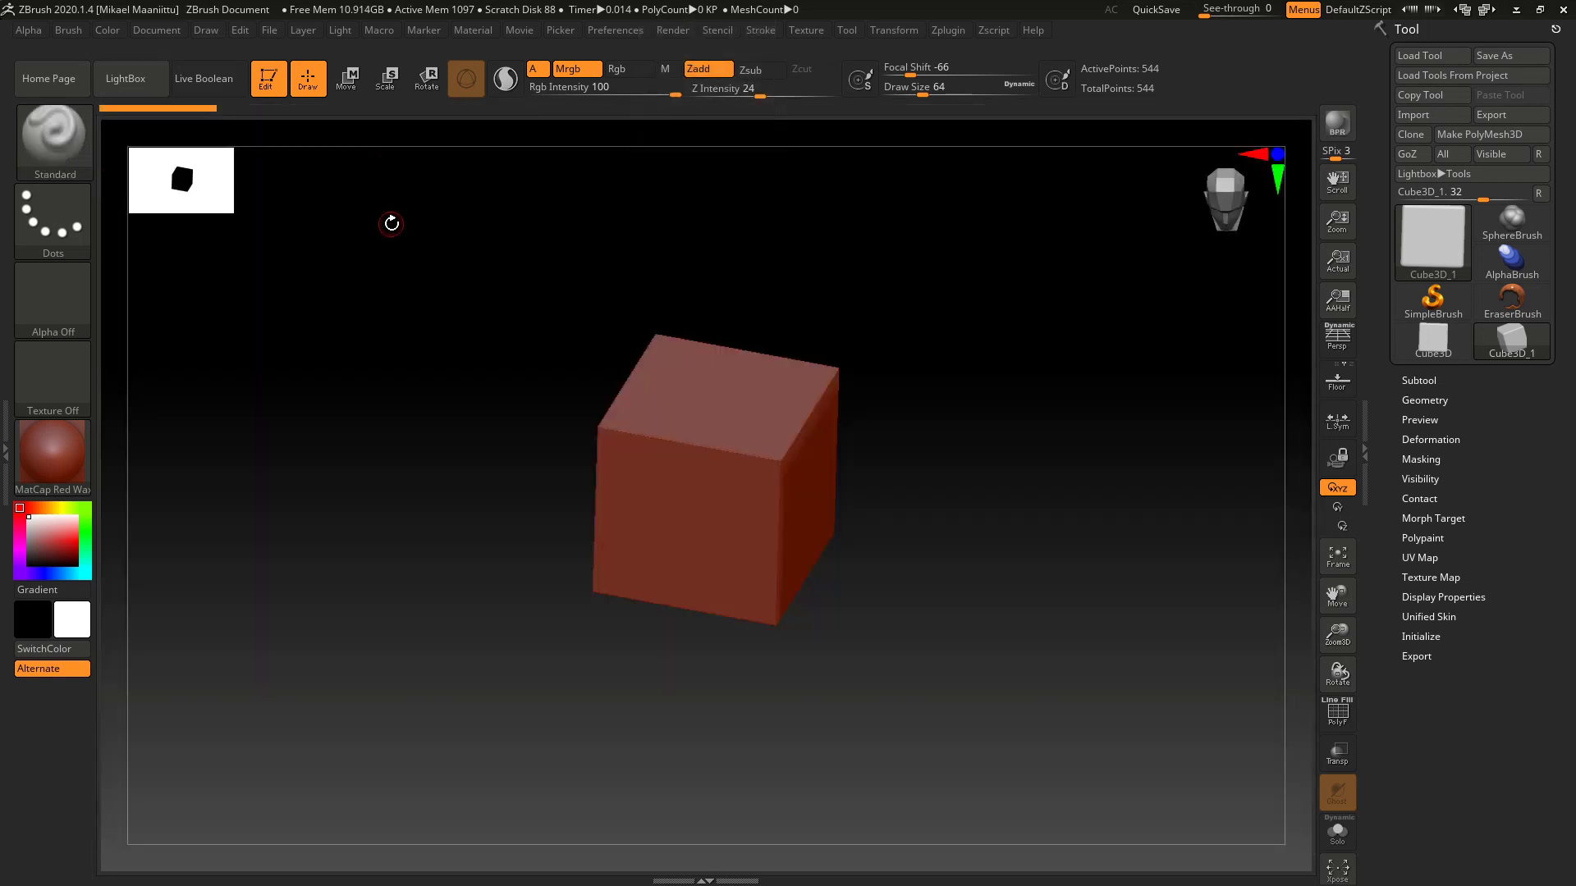
pyautogui.click(679, 484)
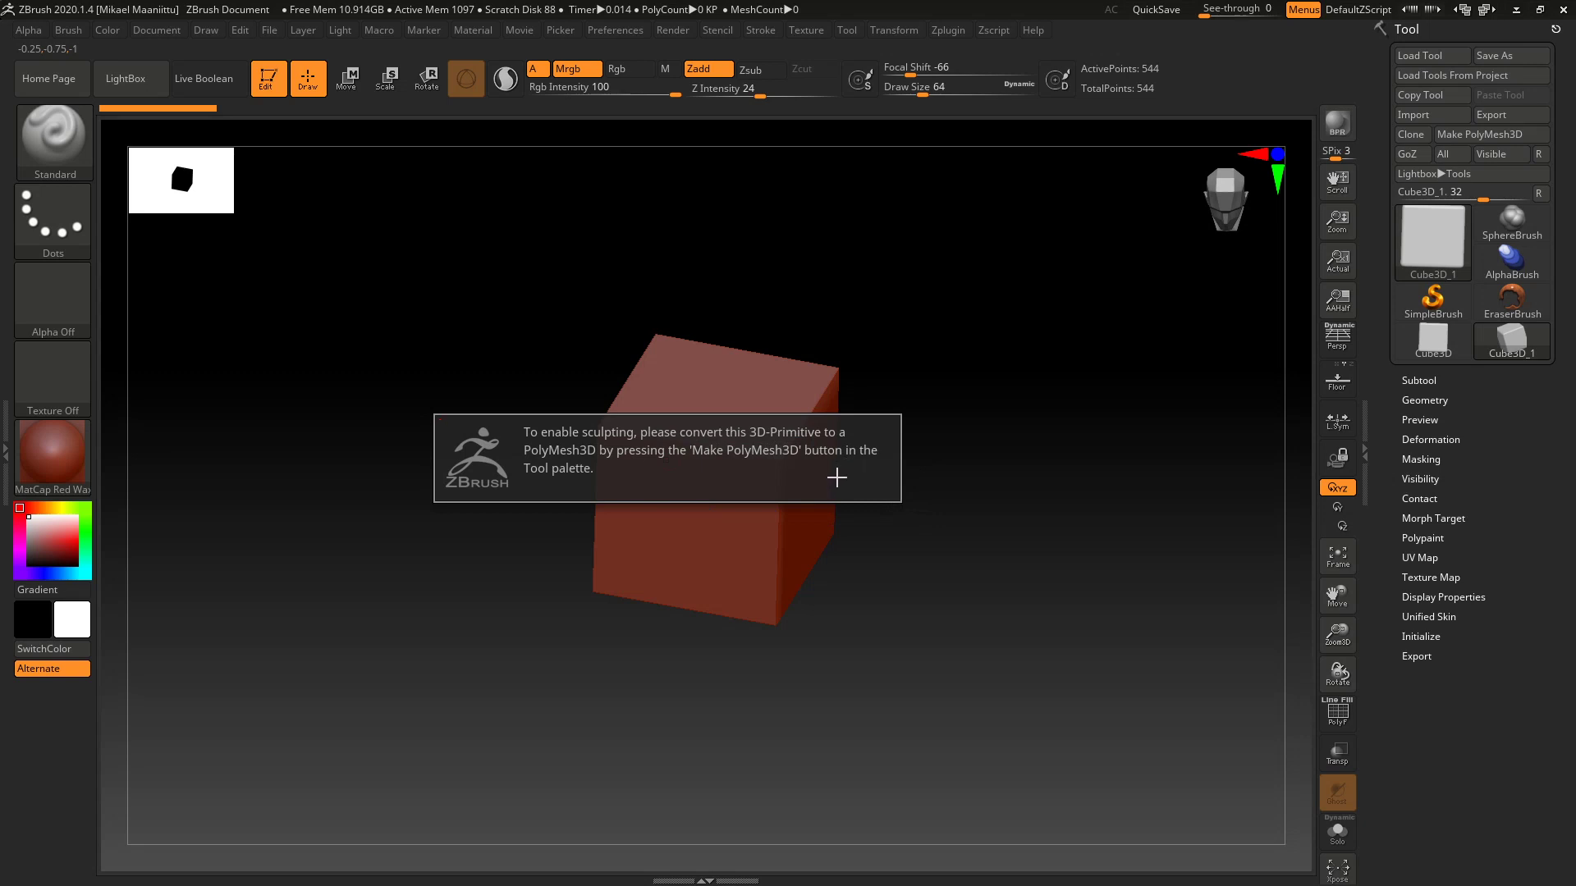
# Step: Convert the cube primitive to a PolyMesh3D and compare it with the original Cube3D tool, ending on the polymesh version
pyautogui.click(1487, 133)
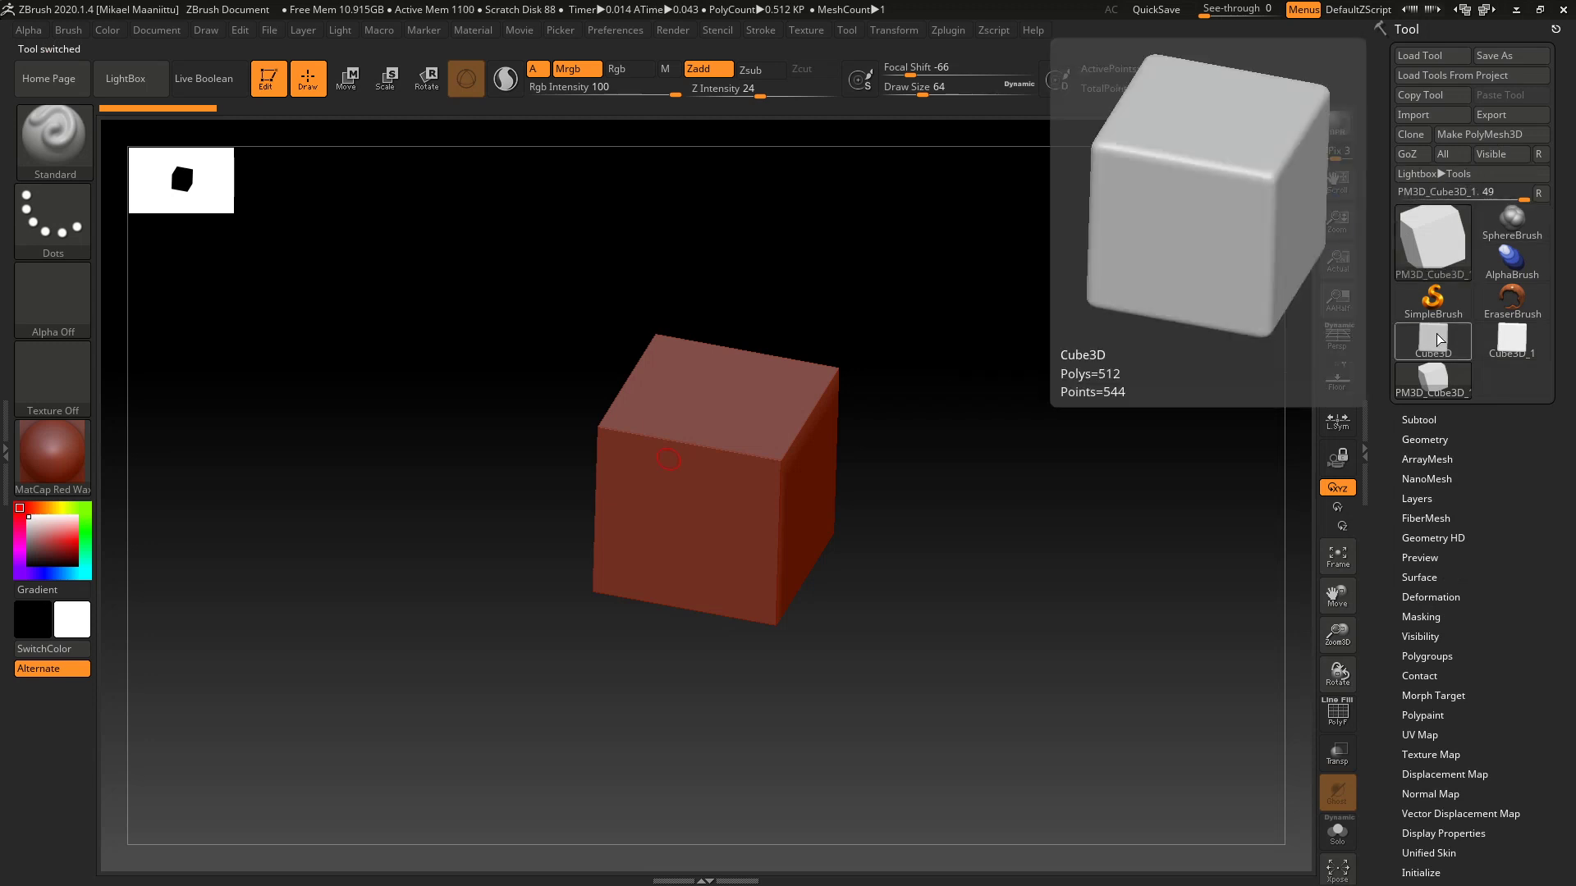
pyautogui.click(1430, 241)
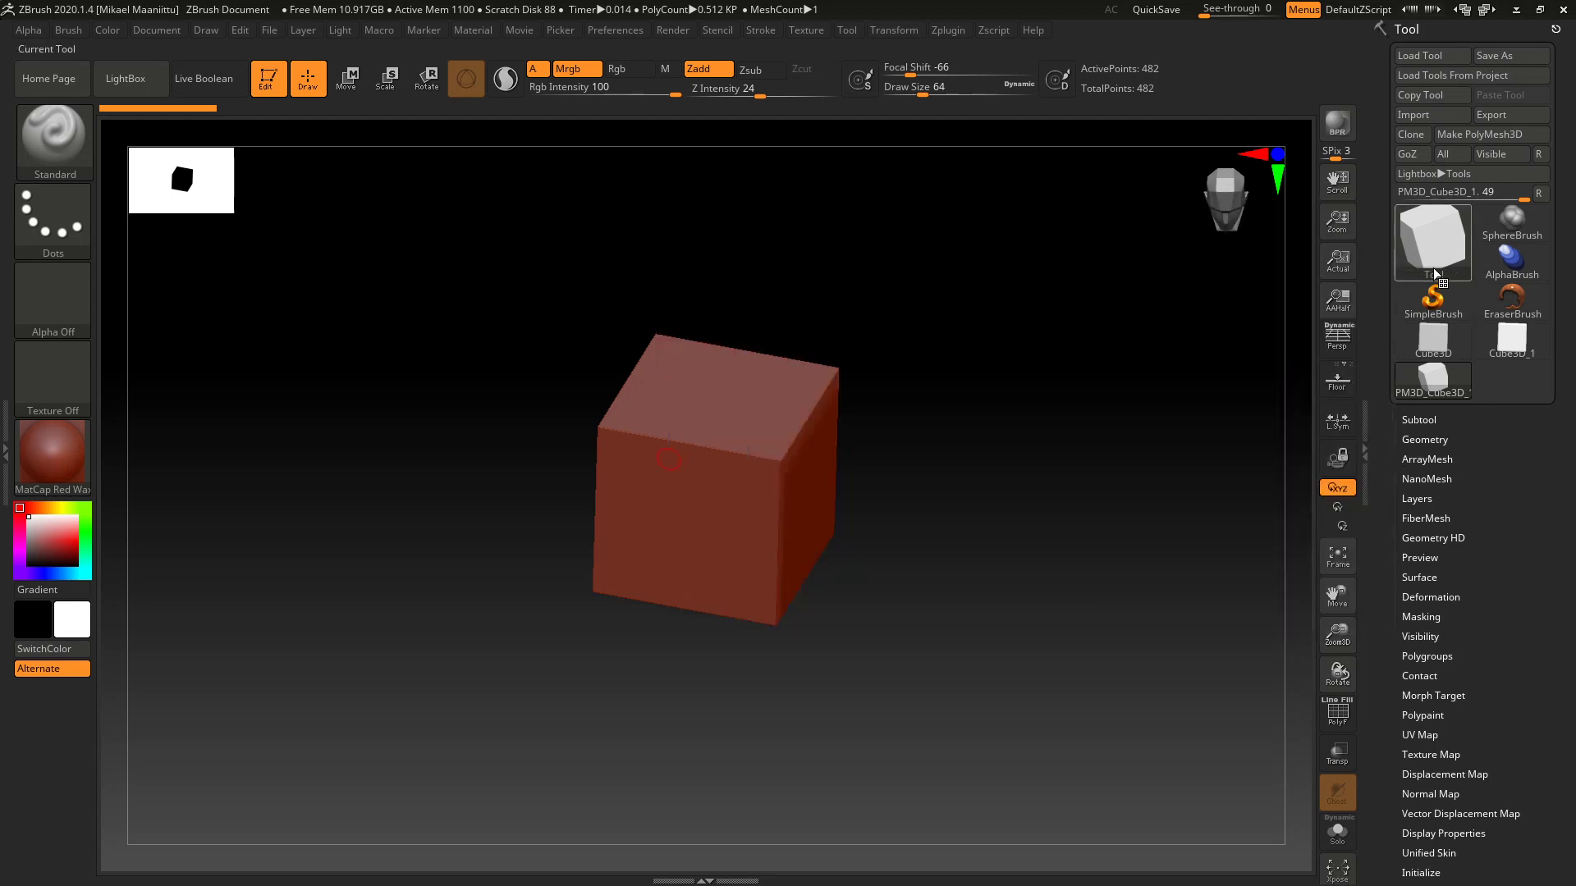
pyautogui.click(1445, 353)
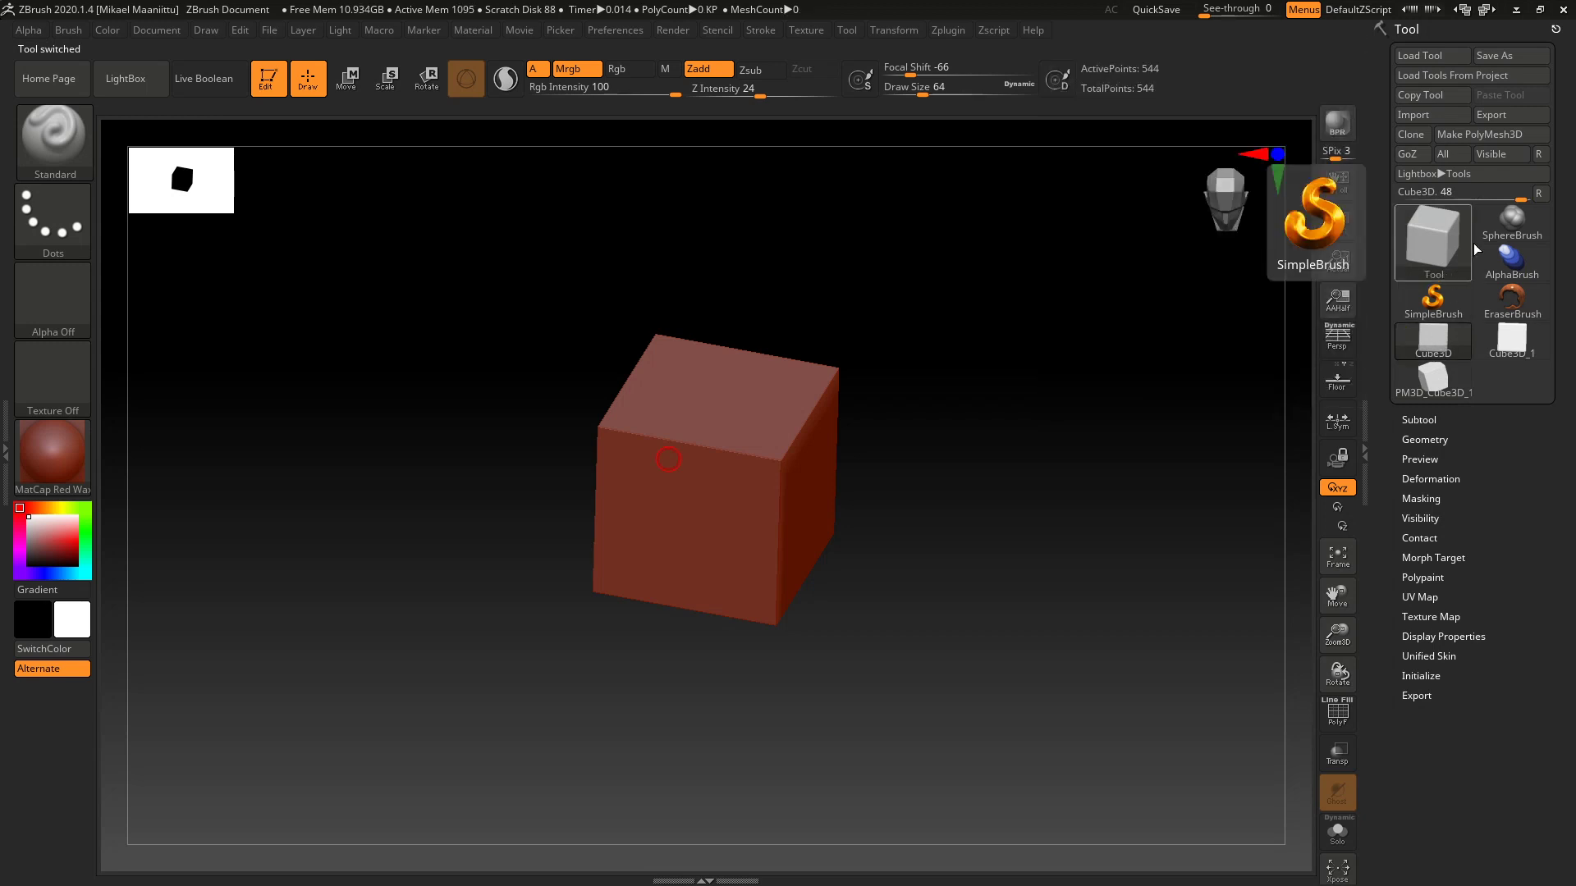
pyautogui.moveTo(1447, 338)
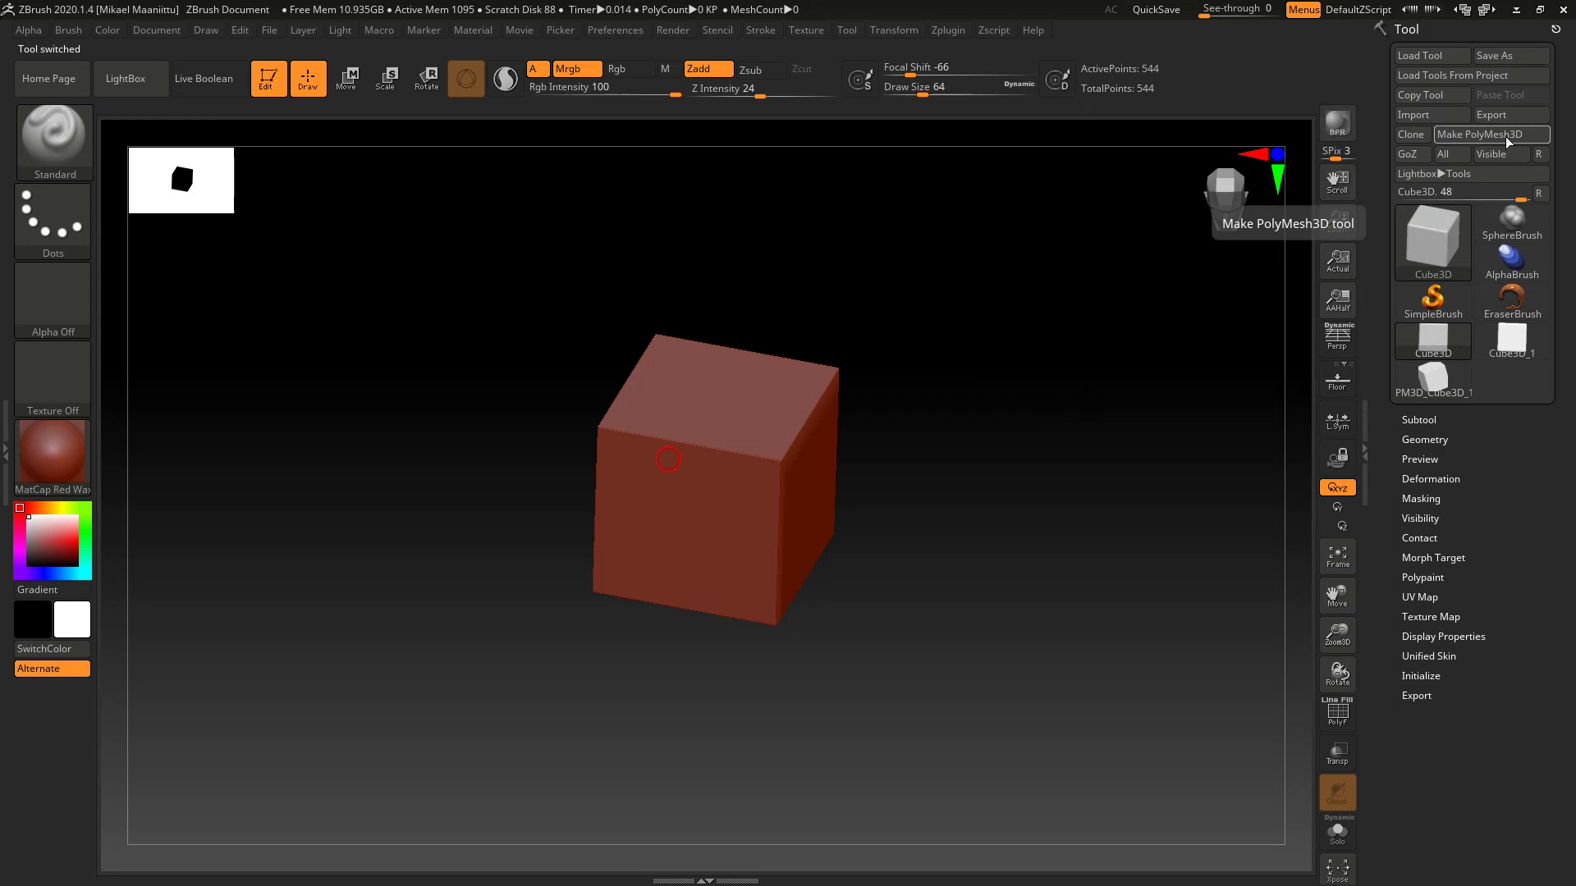
pyautogui.click(1411, 394)
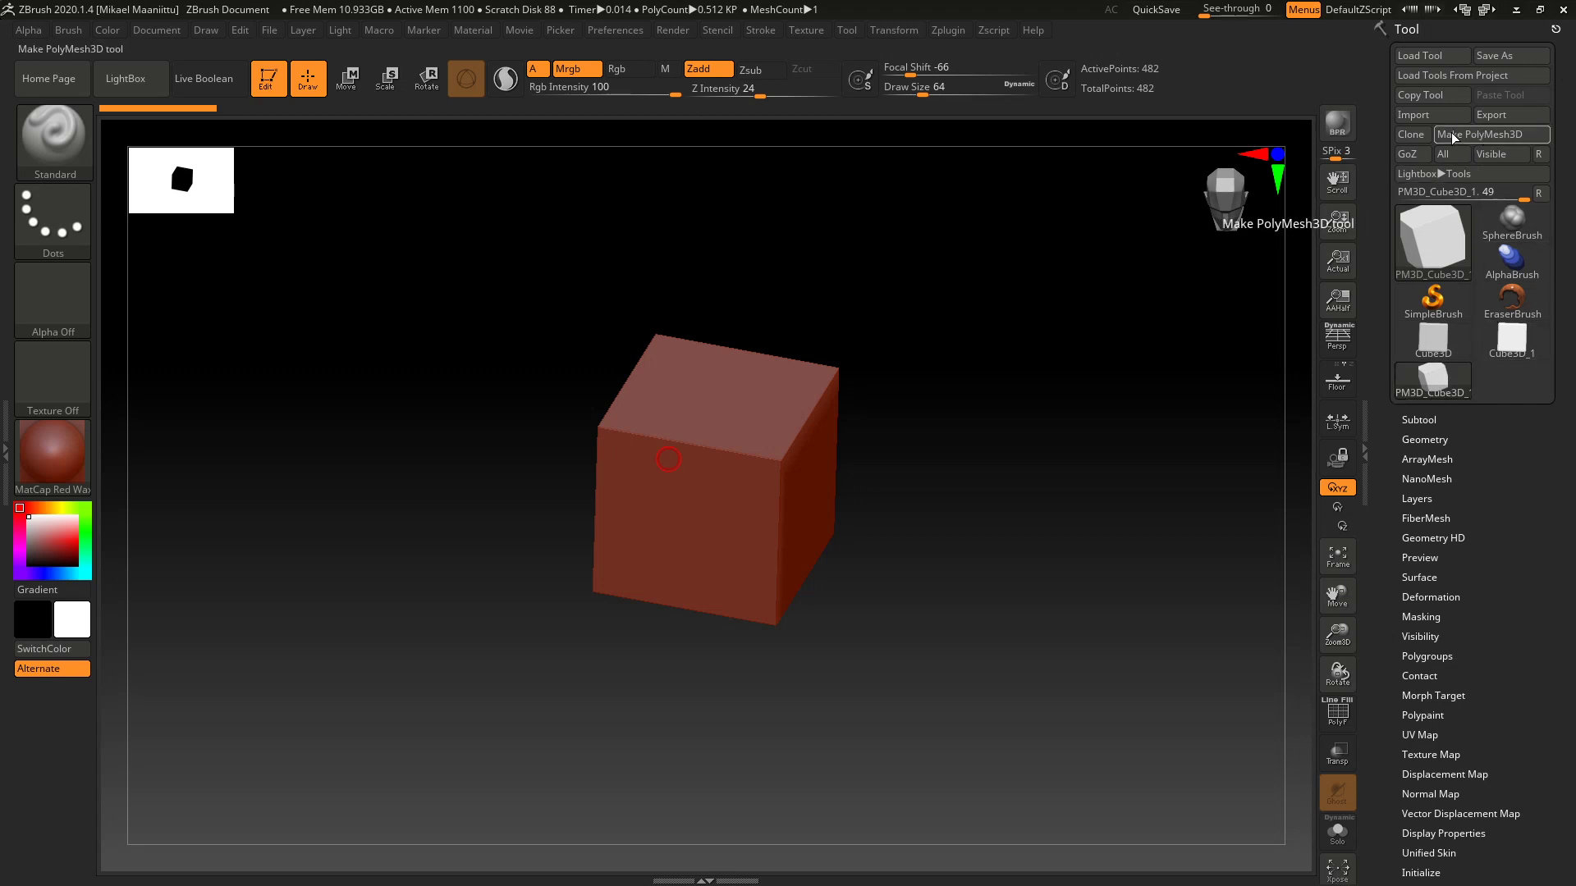
pyautogui.moveTo(1441, 376)
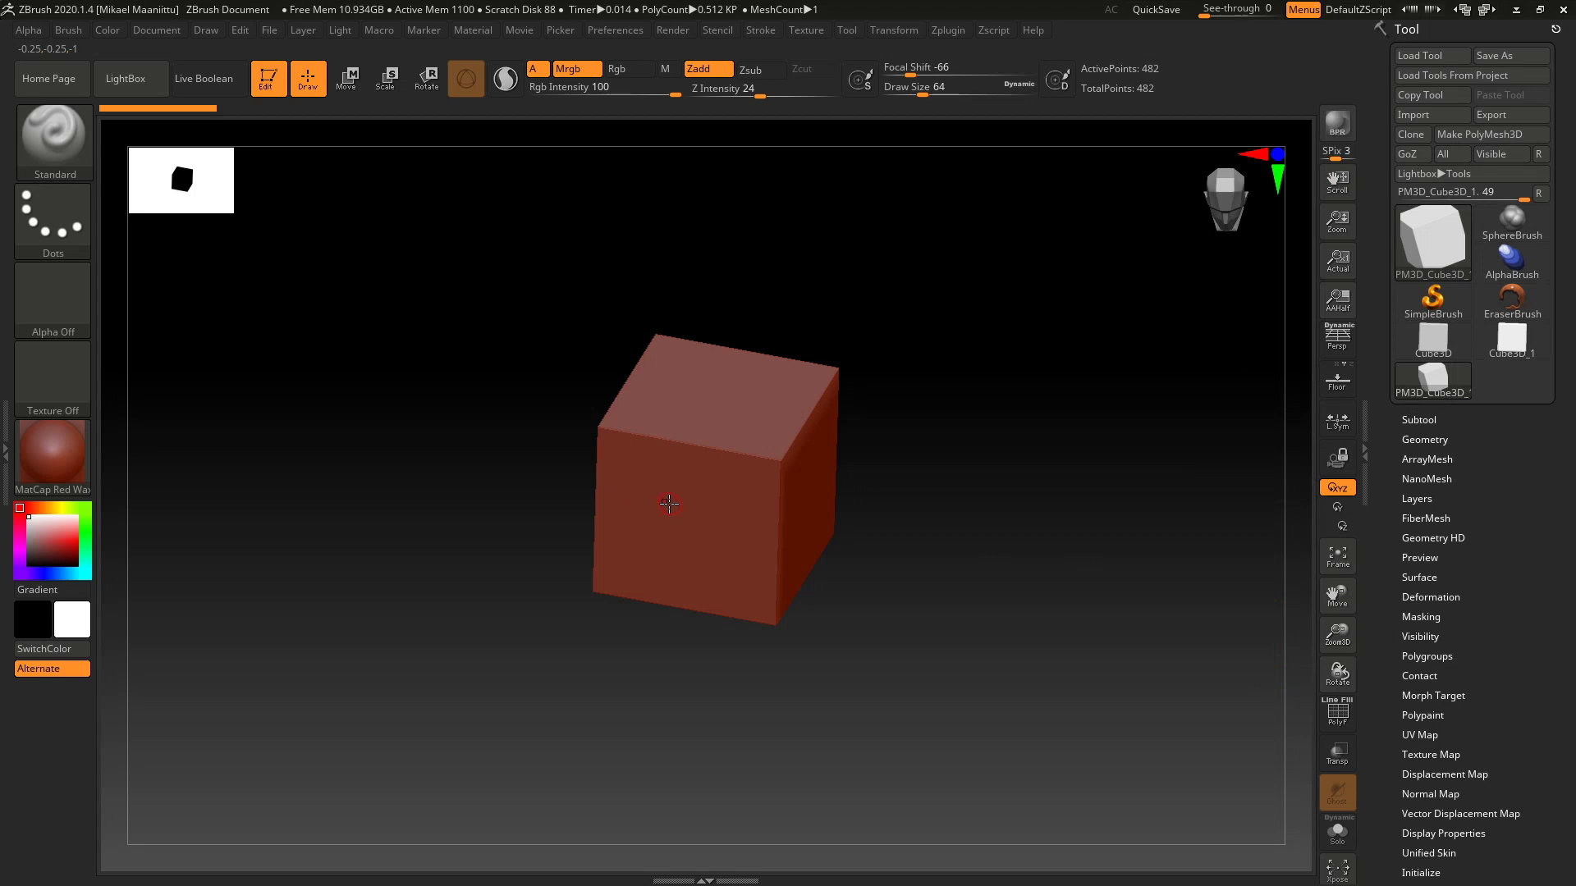
# Step: Sculpt Standard brush strokes across the polymesh cube's front and top faces, and inspect them by rotating and zooming out
pyautogui.moveTo(640, 470)
pyautogui.mouseDown()
pyautogui.moveTo(703, 528)
pyautogui.moveTo(812, 534)
pyautogui.moveTo(837, 441)
pyautogui.moveTo(749, 380)
pyautogui.moveTo(693, 387)
pyautogui.moveTo(669, 491)
pyautogui.moveTo(732, 498)
pyautogui.mouseUp()
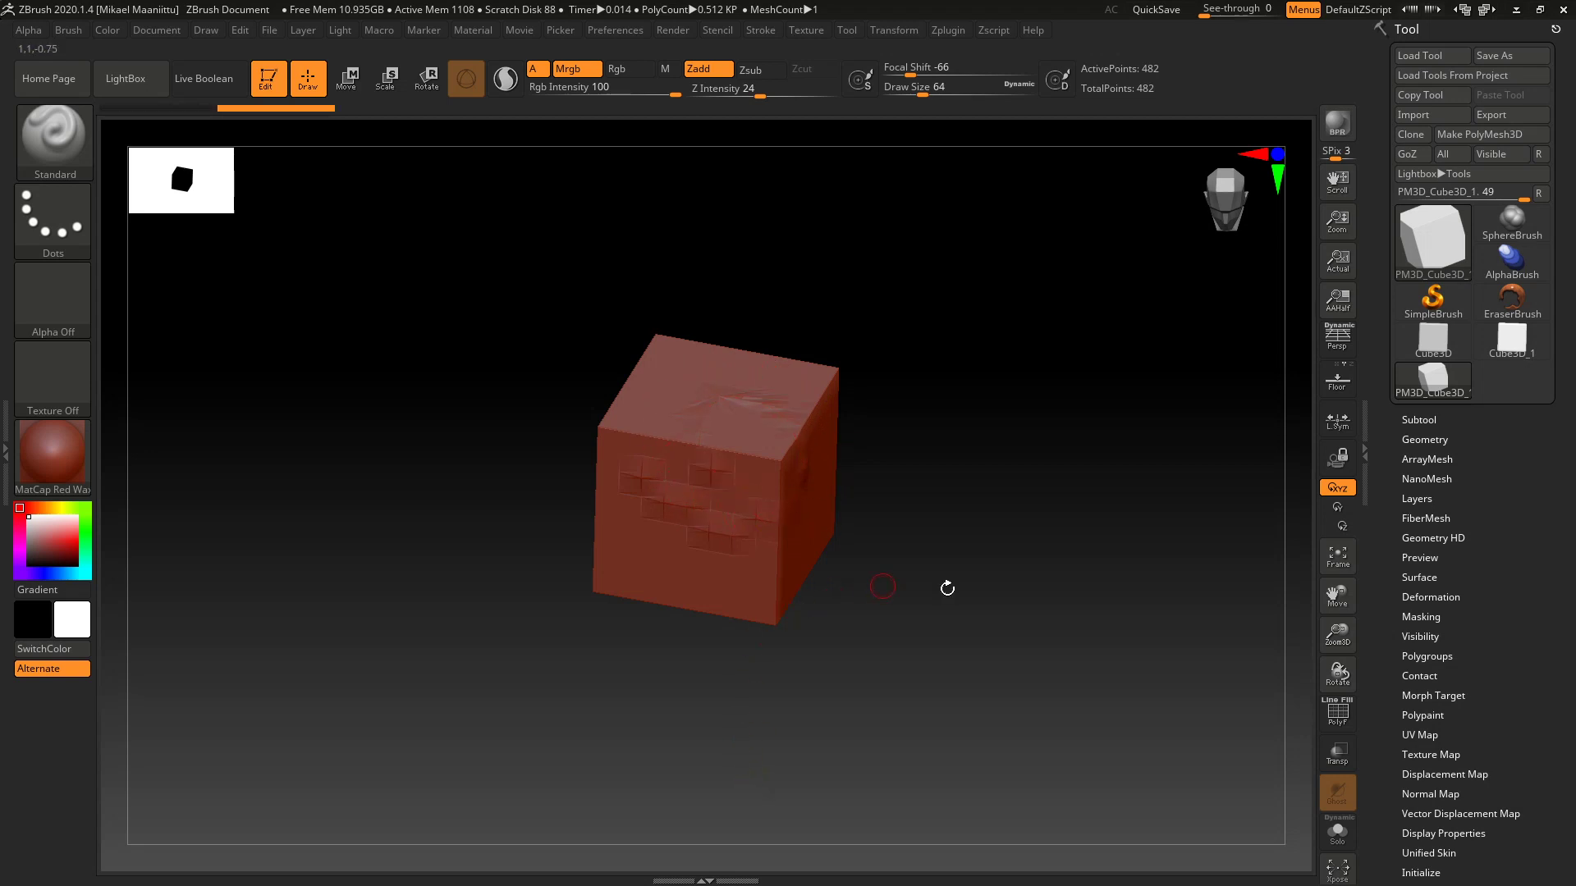
pyautogui.moveTo(1181, 591); pyautogui.dragTo(1187, 557)
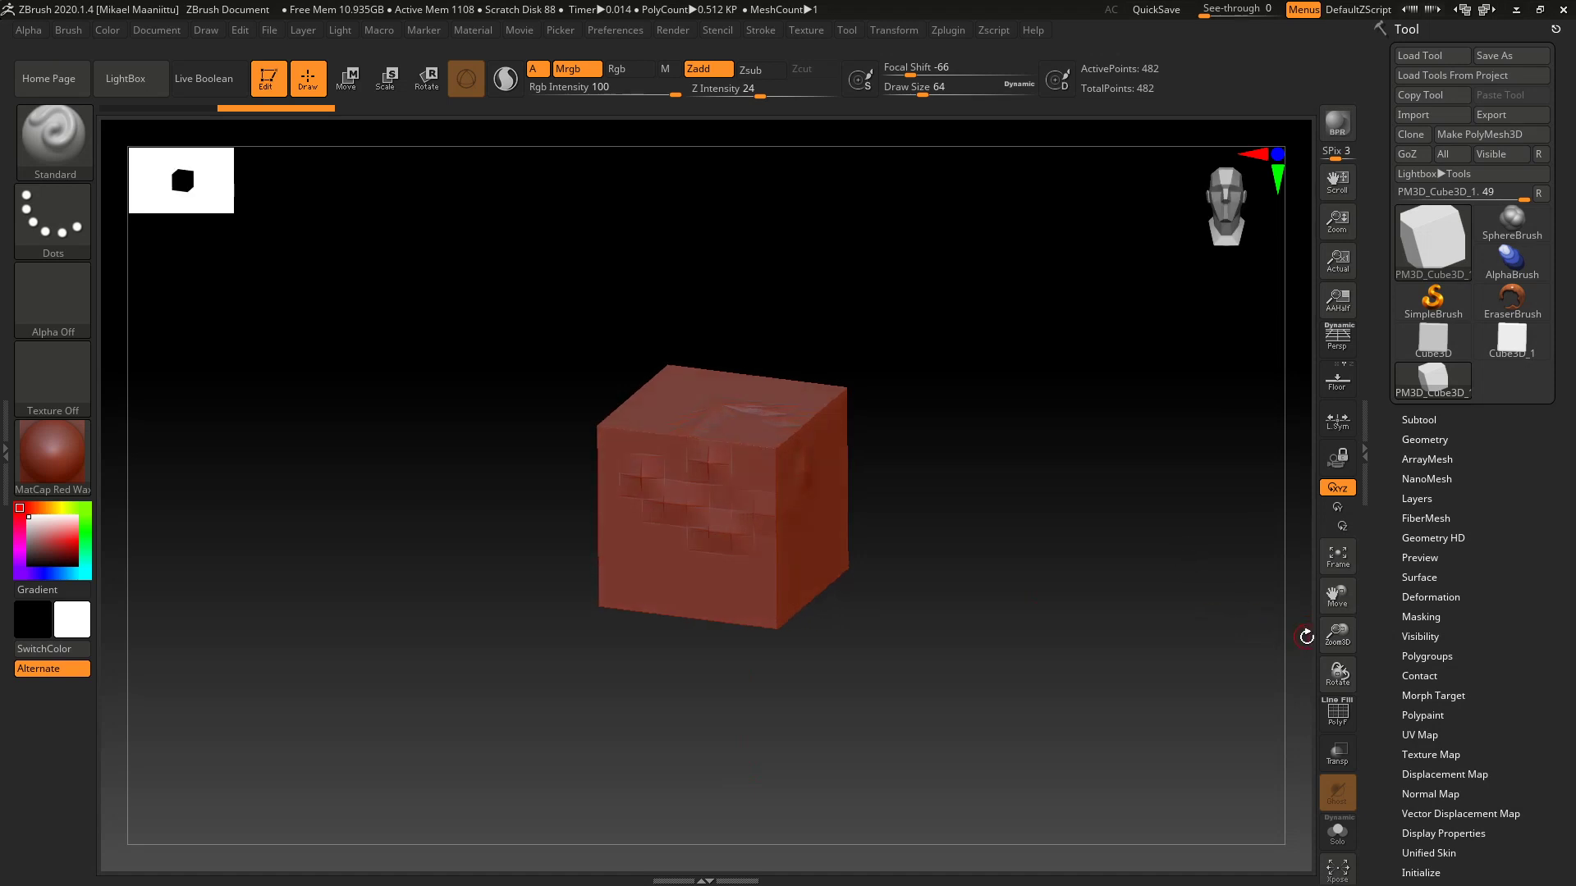
pyautogui.moveTo(1337, 672); pyautogui.dragTo(1338, 668)
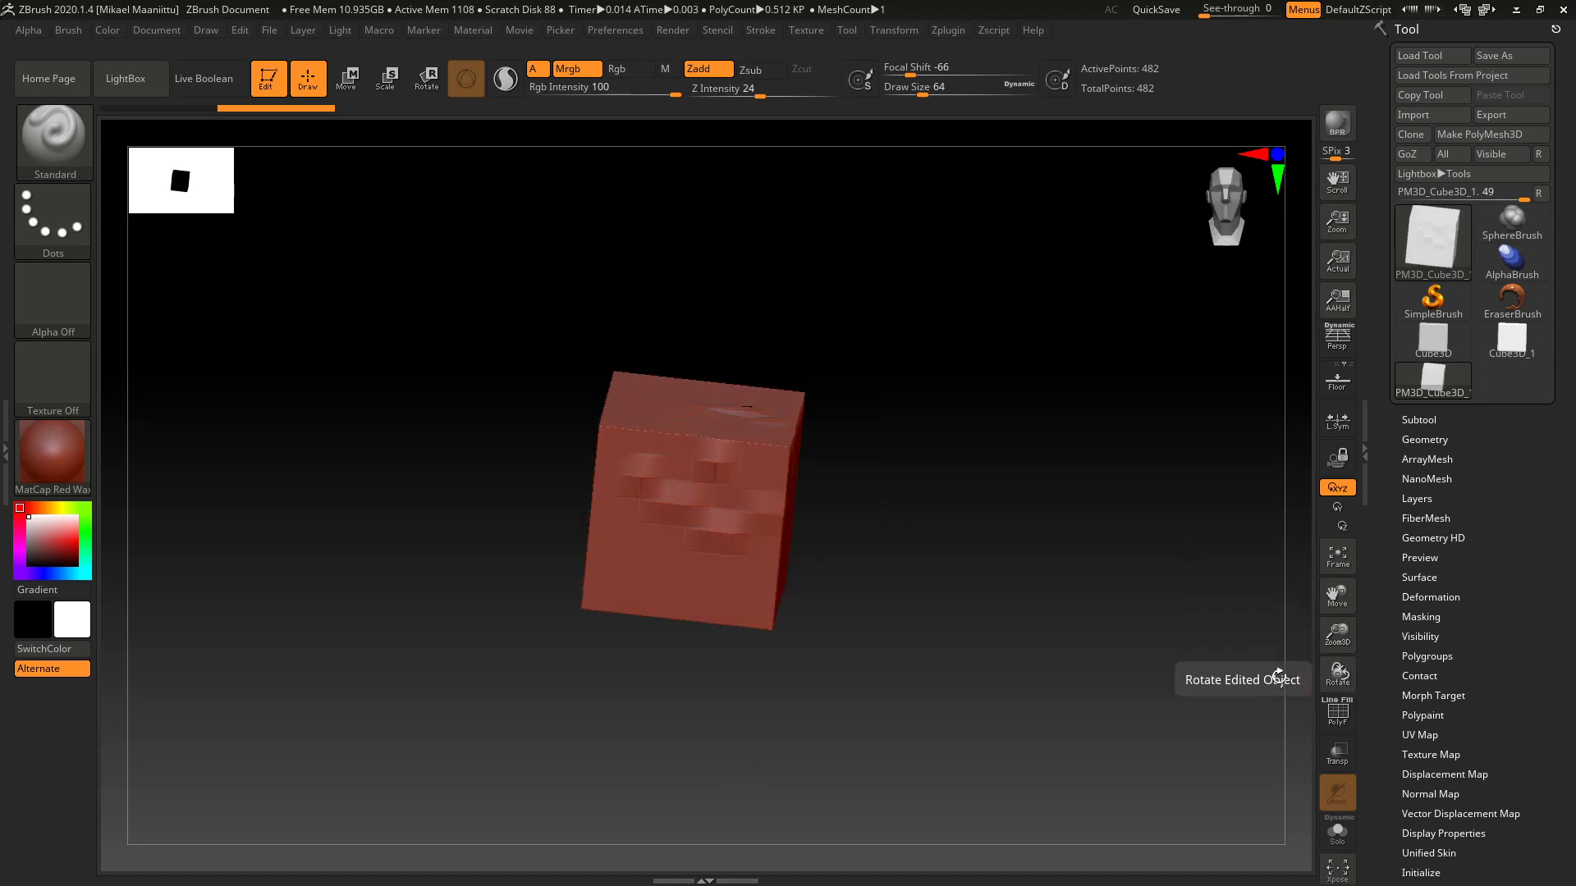
pyautogui.moveTo(1066, 699); pyautogui.dragTo(1125, 671)
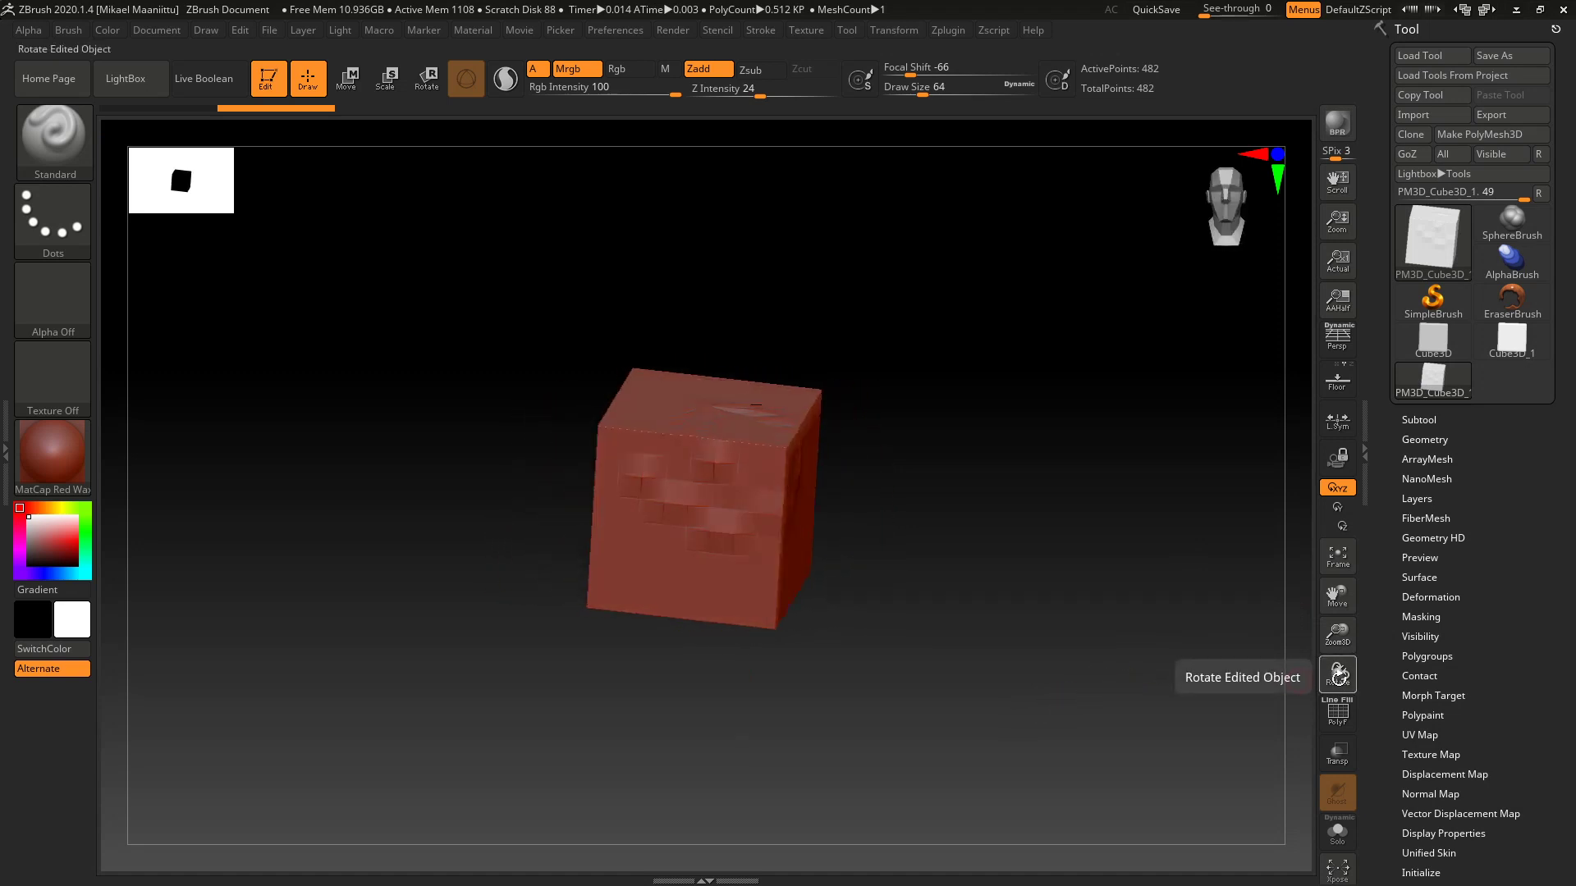
pyautogui.moveTo(1337, 677)
pyautogui.mouseDown()
pyautogui.moveTo(1325, 683)
pyautogui.moveTo(1338, 672)
pyautogui.mouseUp()
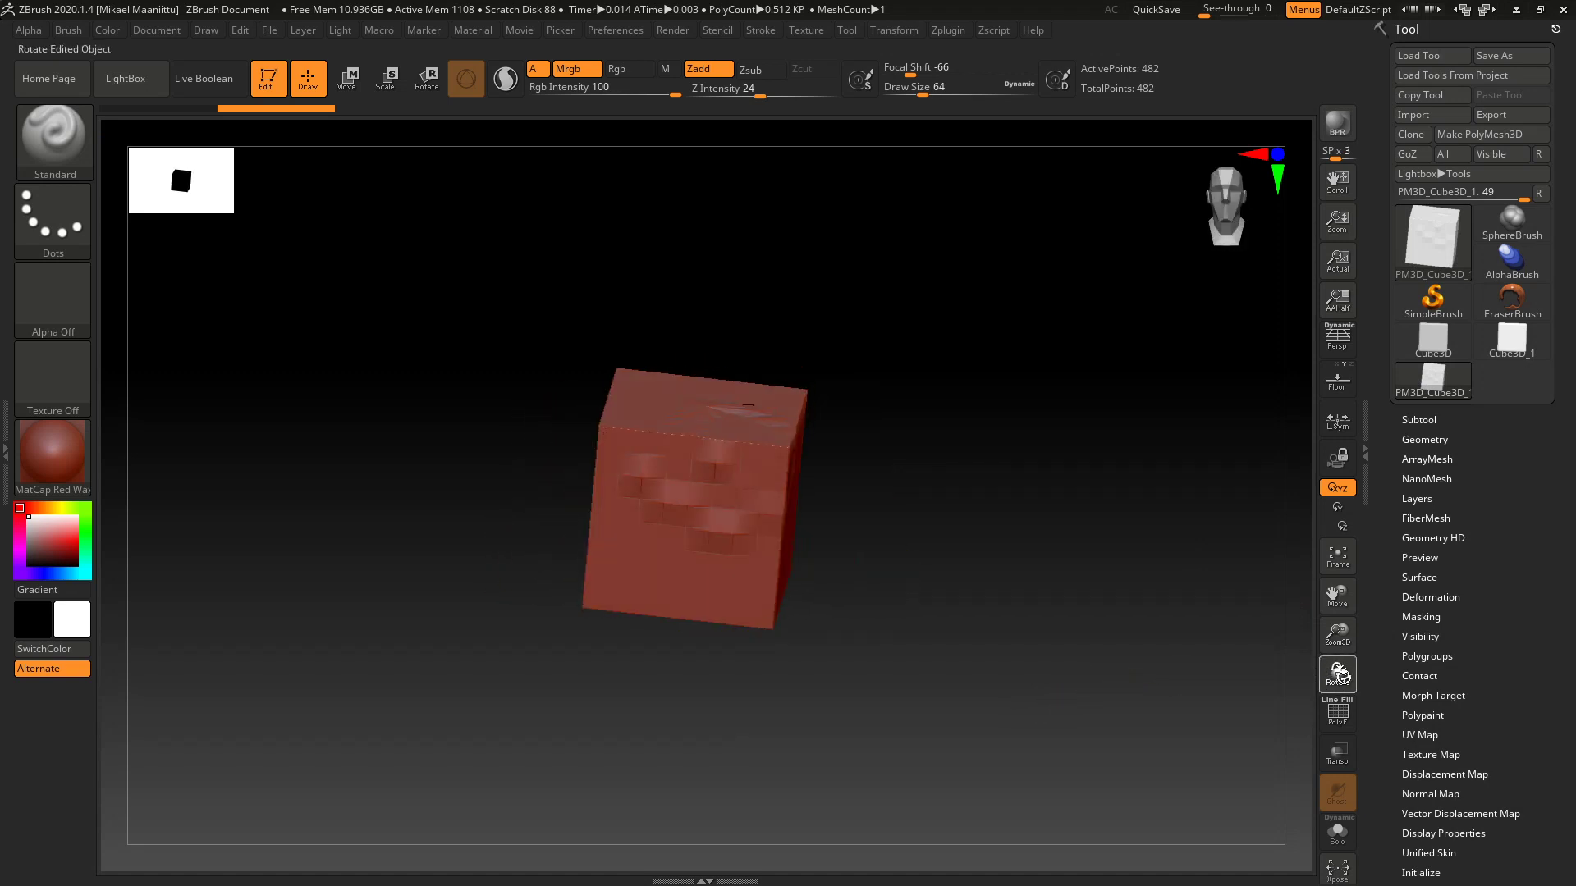
pyautogui.moveTo(974, 689)
pyautogui.mouseDown()
pyautogui.moveTo(974, 614)
pyautogui.moveTo(928, 587)
pyautogui.moveTo(932, 665)
pyautogui.moveTo(968, 671)
pyautogui.mouseUp()
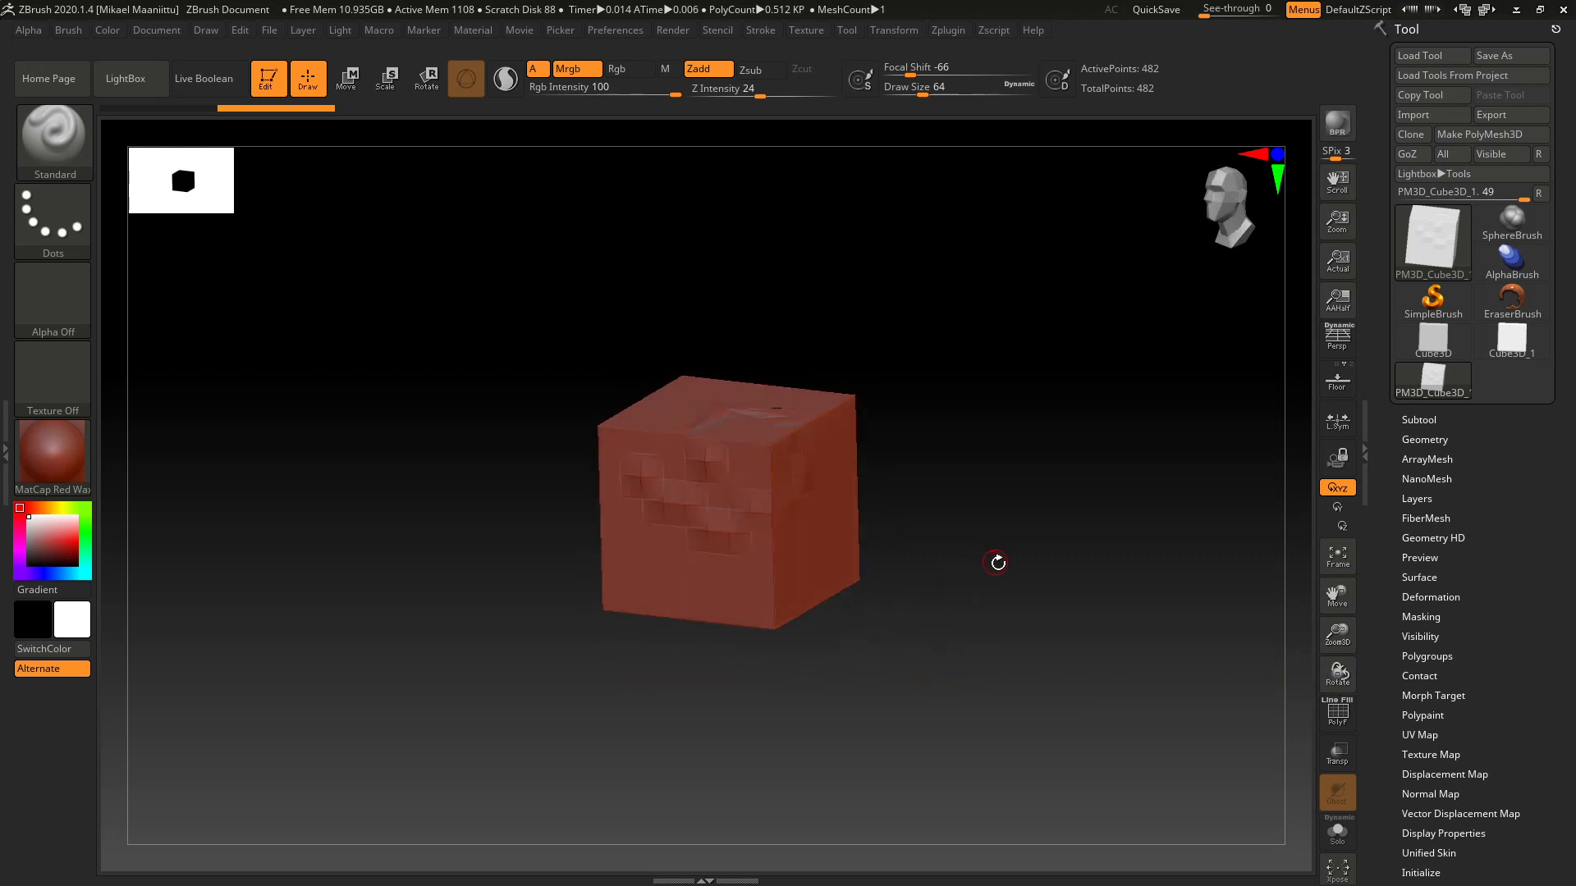
pyautogui.moveTo(1338, 648); pyautogui.dragTo(1235, 762)
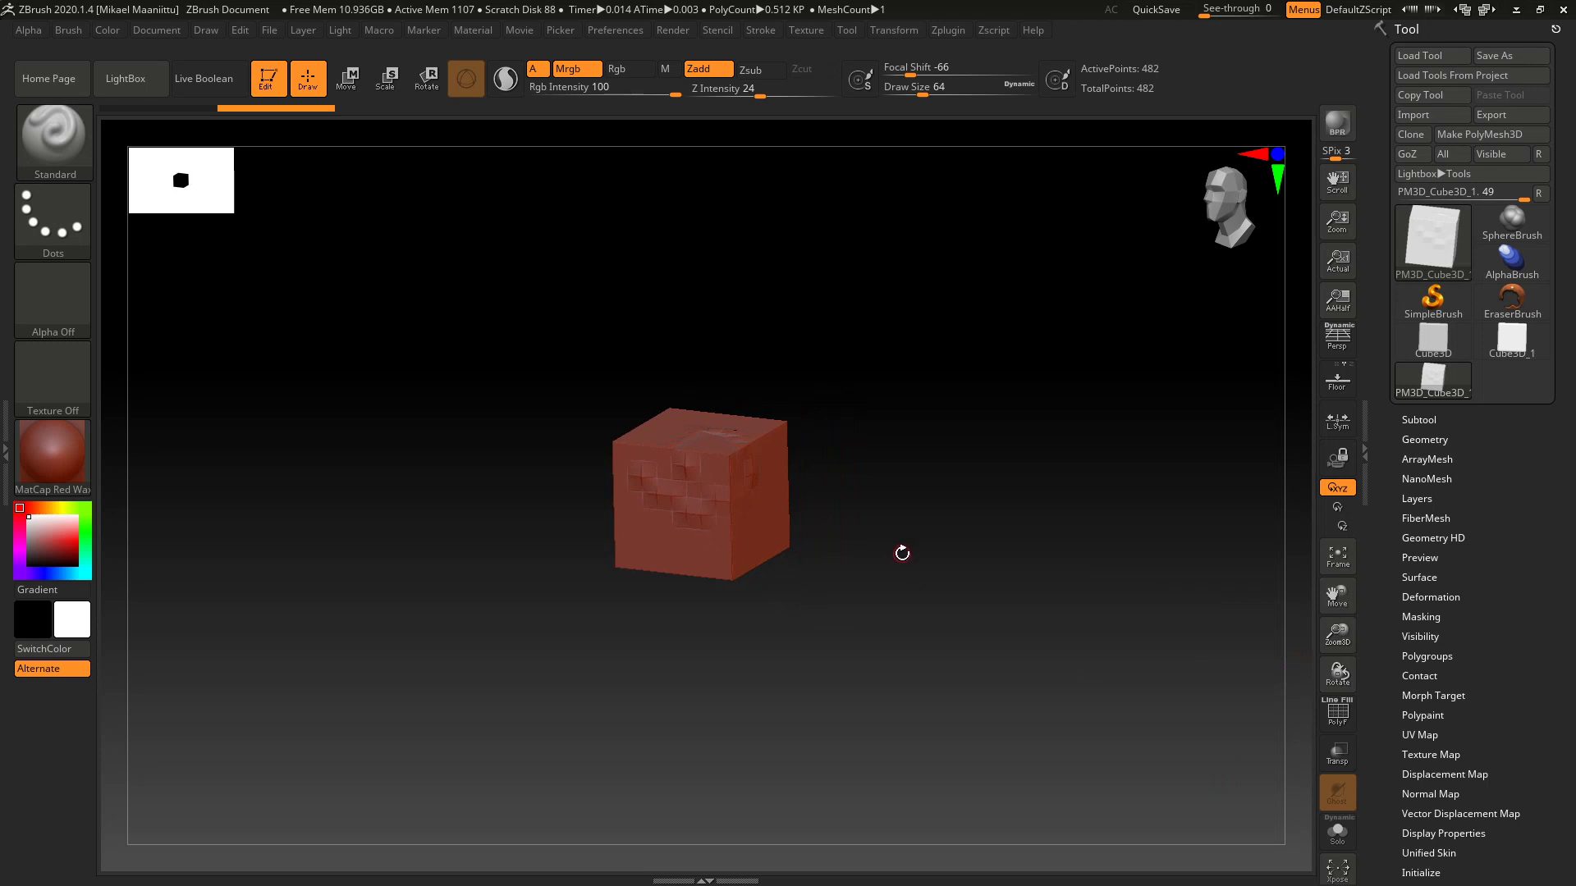
# Step: Practise panning, zooming and rotating the view around the sculpted polymesh cube
pyautogui.keyDown('alt'); pyautogui.moveTo(897, 544); pyautogui.dragTo(923, 595); pyautogui.keyUp('alt')
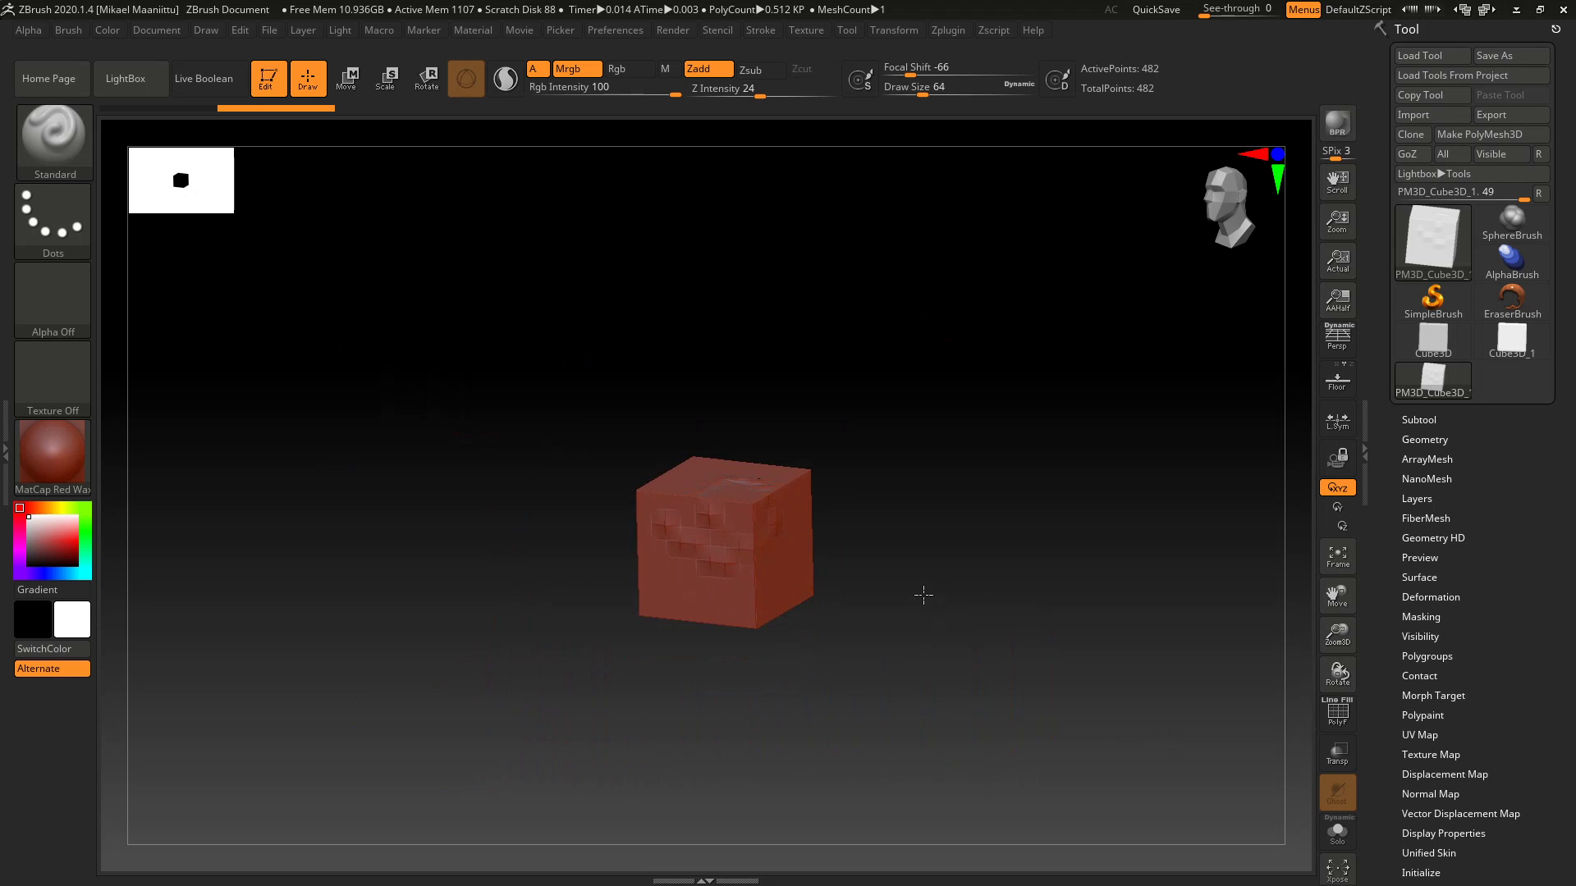
pyautogui.keyDown('alt'); pyautogui.moveTo(923, 595); pyautogui.dragTo(919, 589); pyautogui.keyUp('alt')
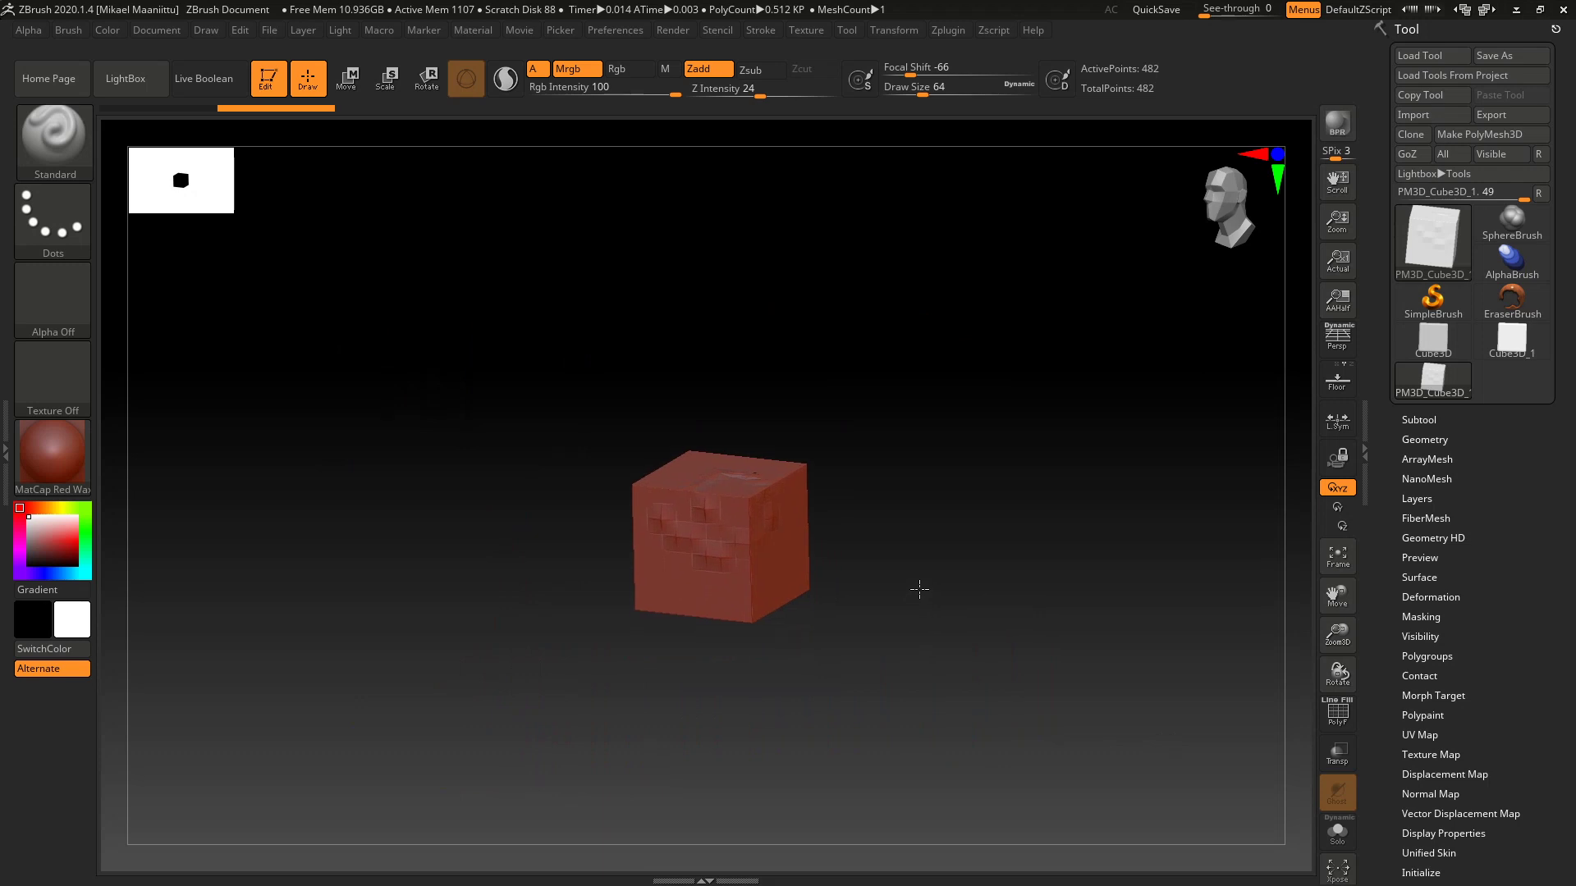
pyautogui.moveTo(919, 589); pyautogui.dragTo(997, 387)
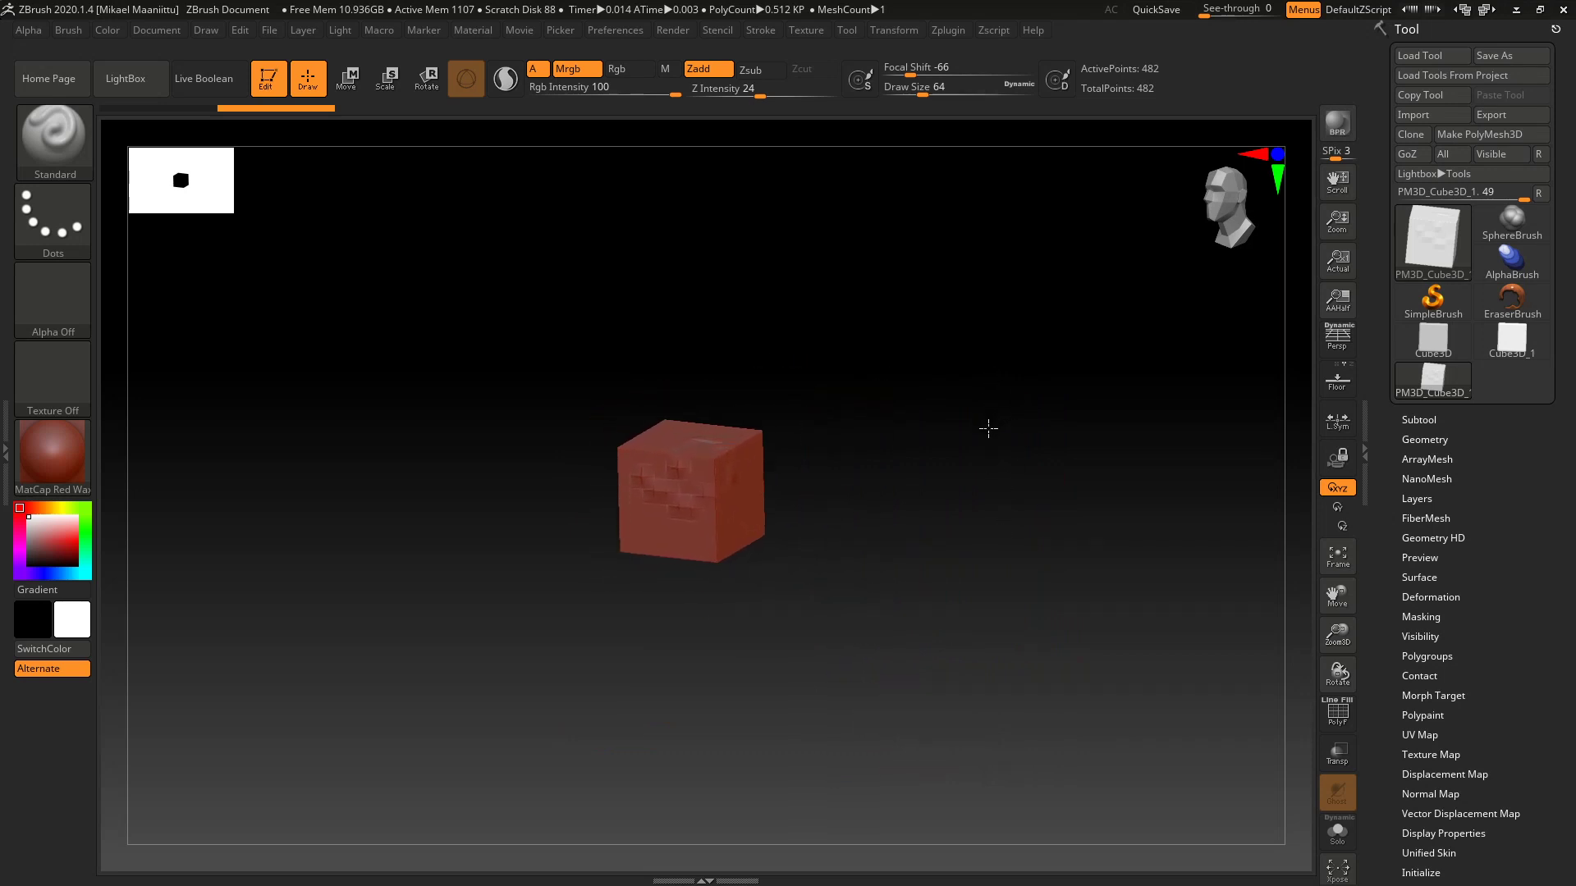
pyautogui.moveTo(970, 451); pyautogui.dragTo(304, 684)
pyautogui.moveTo(887, 692); pyautogui.dragTo(897, 728)
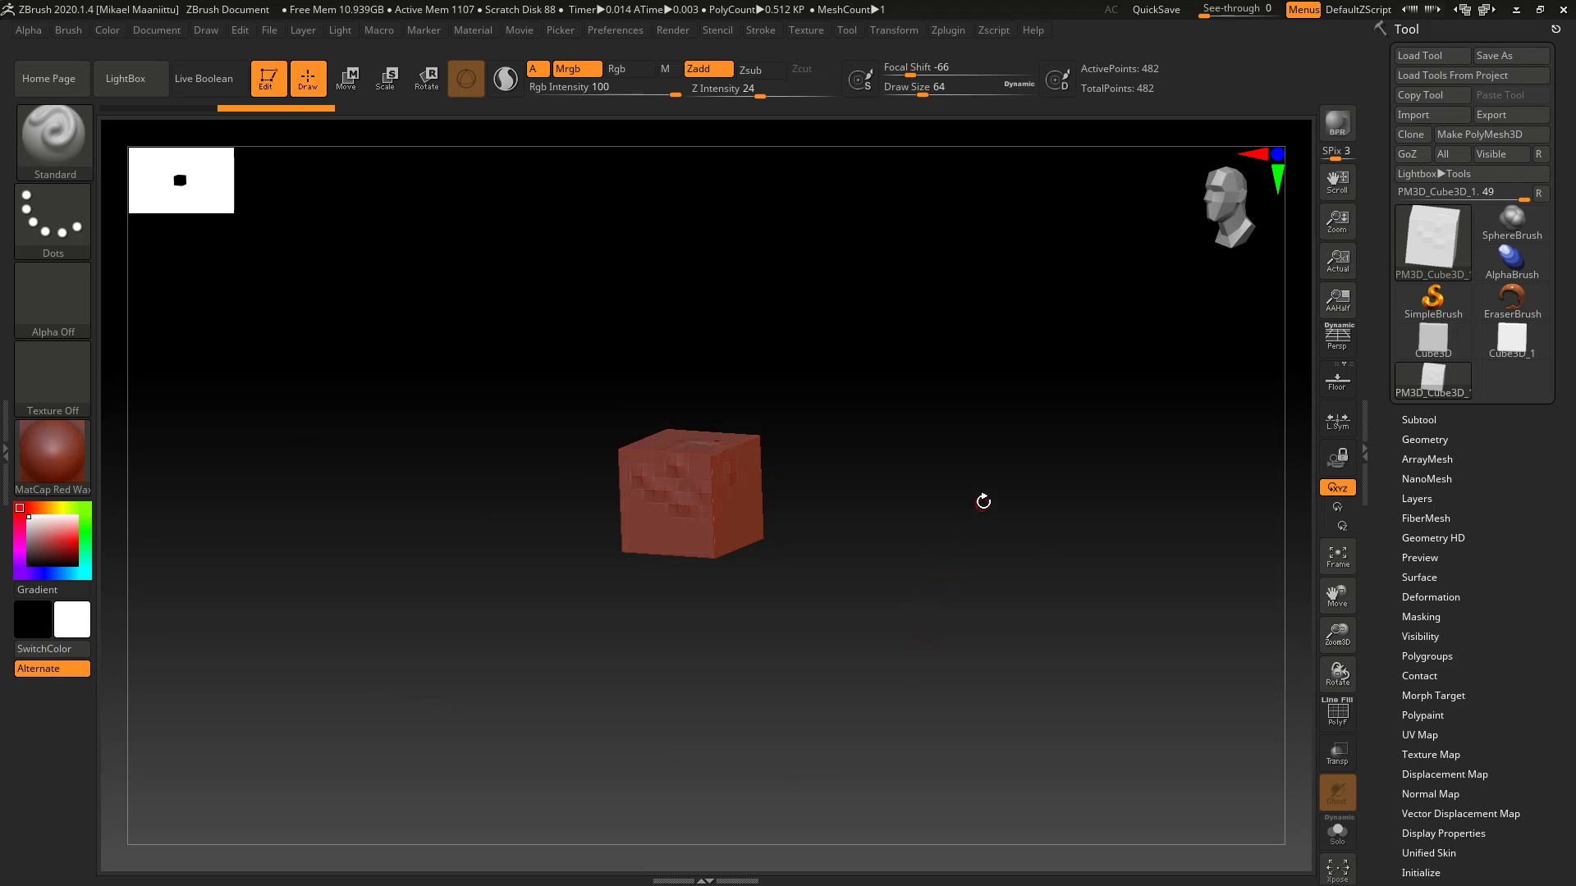
pyautogui.keyDown('alt'); pyautogui.moveTo(985, 503); pyautogui.dragTo(1112, 714); pyautogui.keyUp('alt')
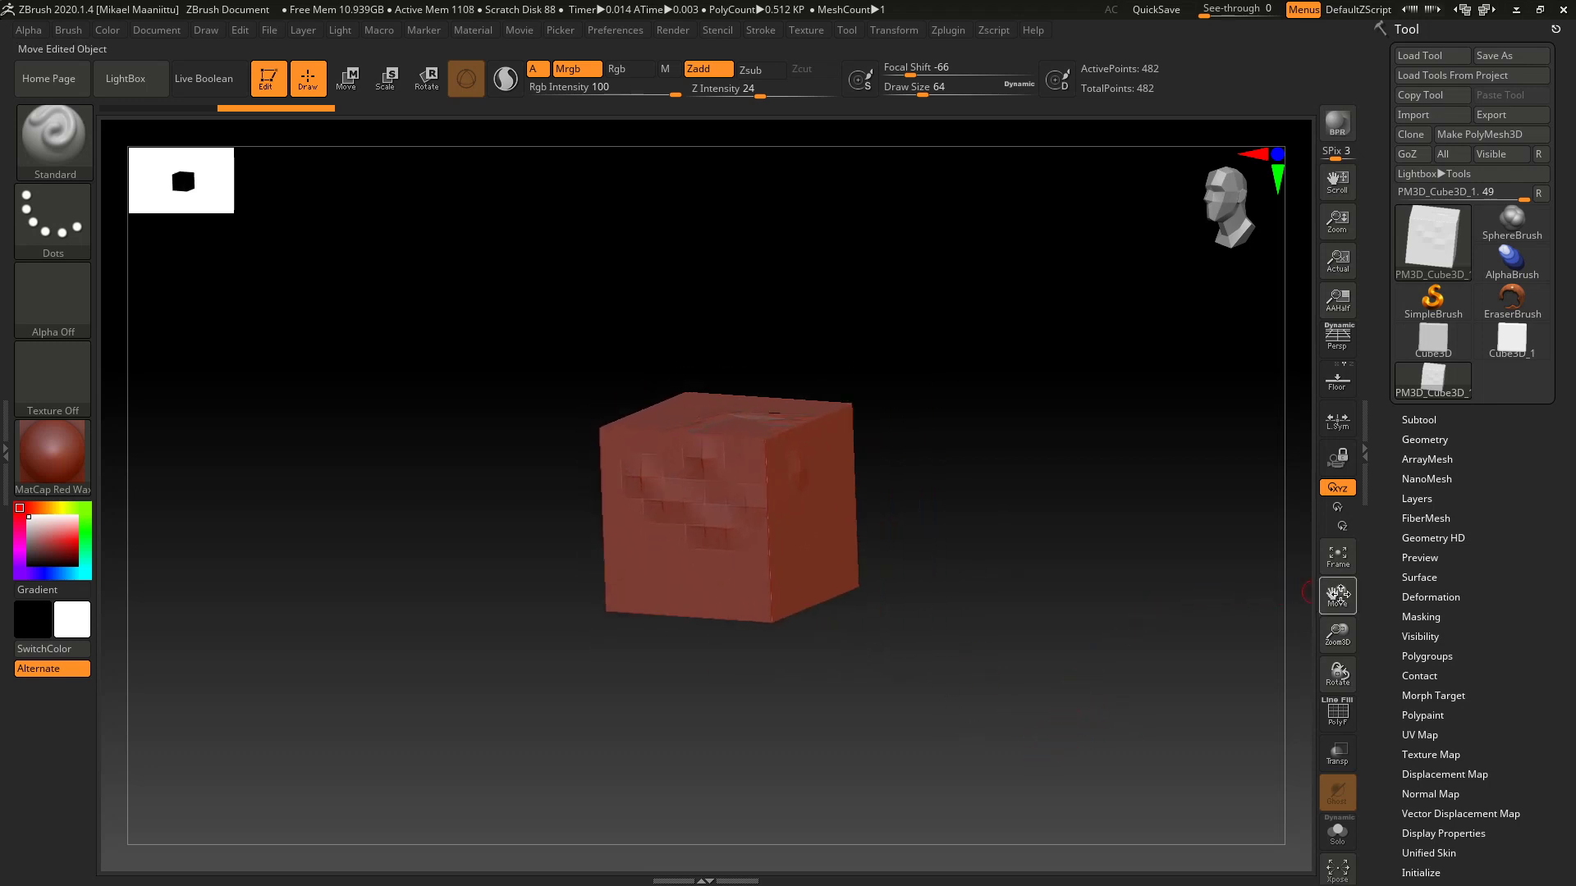
pyautogui.moveTo(1338, 592); pyautogui.dragTo(1352, 595)
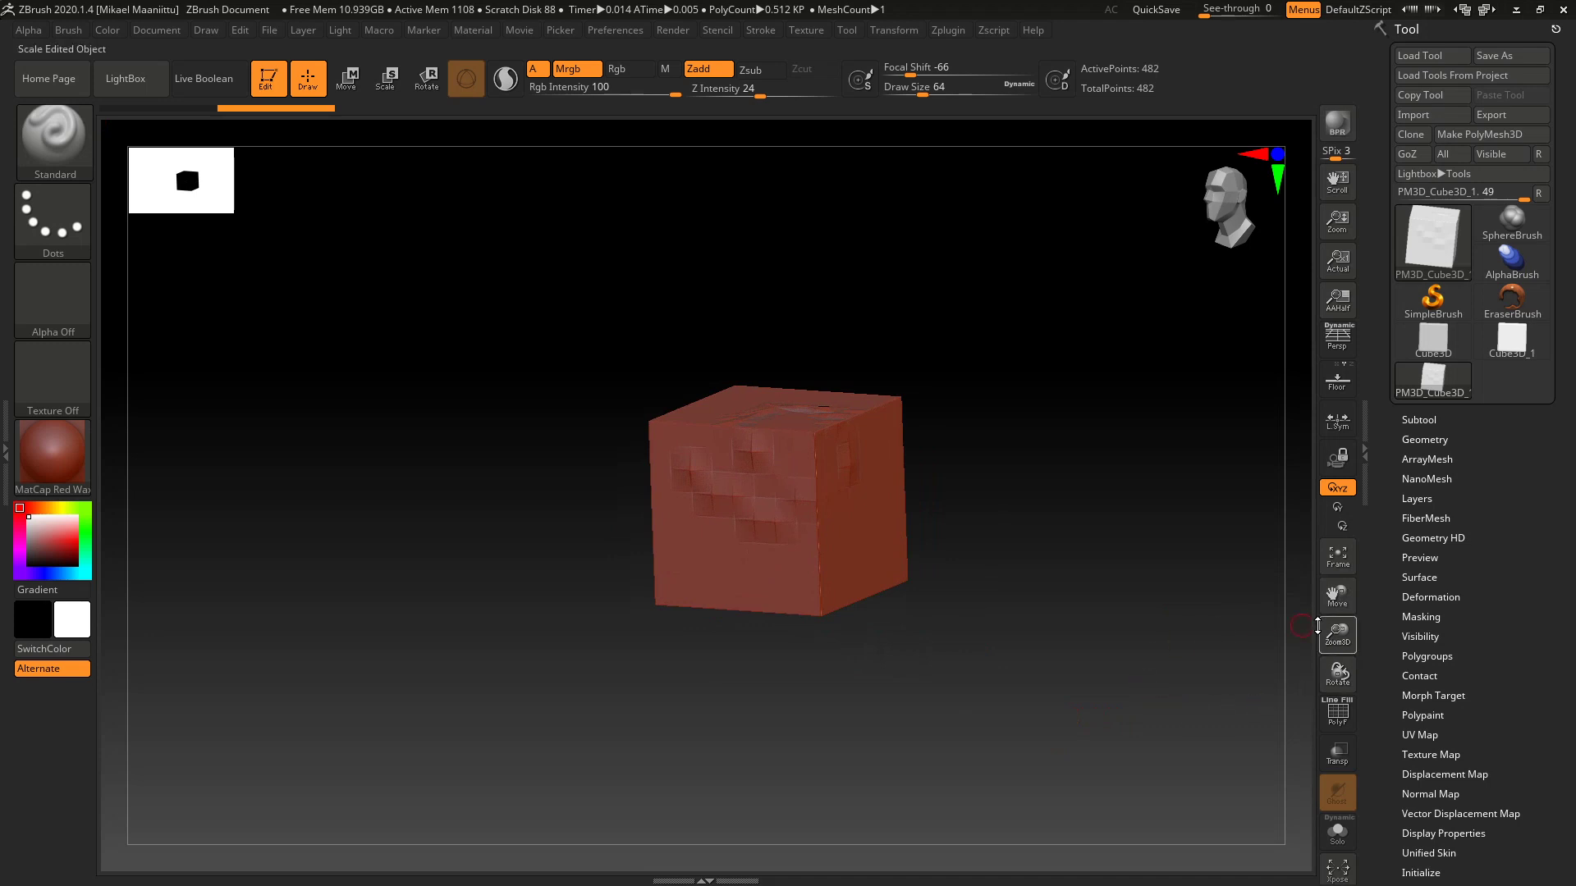
pyautogui.moveTo(1335, 642); pyautogui.dragTo(1325, 589)
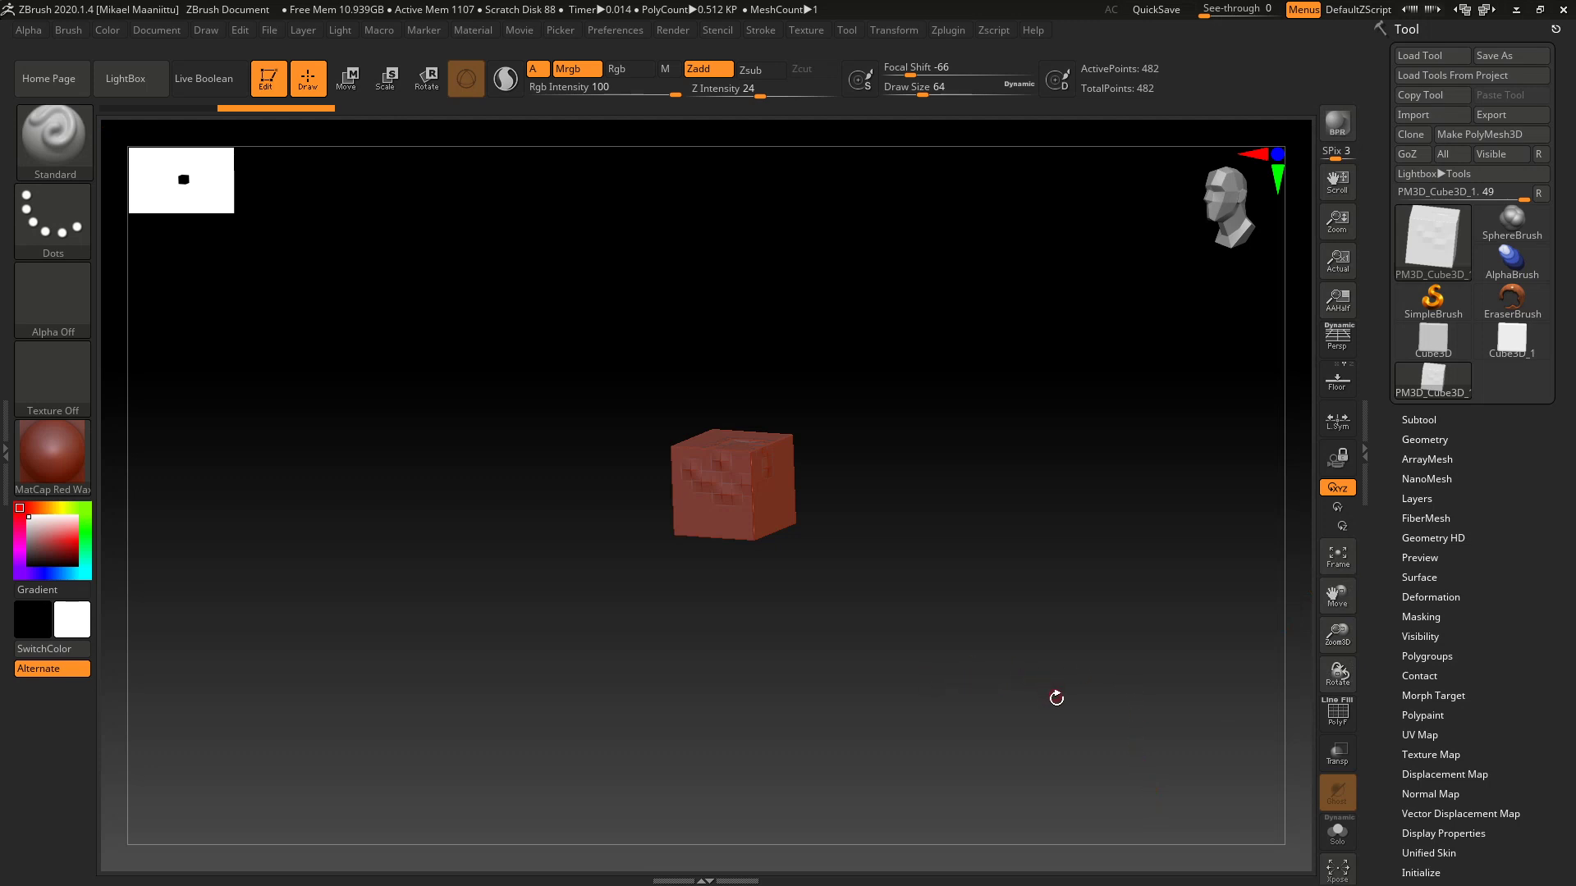
pyautogui.moveTo(1045, 695)
pyautogui.keyDown('shift'); pyautogui.mouseDown()
pyautogui.moveTo(1055, 659)
pyautogui.moveTo(1048, 693)
pyautogui.mouseUp(); pyautogui.keyUp('shift')
pyautogui.keyDown('alt'); pyautogui.moveTo(921, 553); pyautogui.dragTo(1082, 574); pyautogui.keyUp('alt')
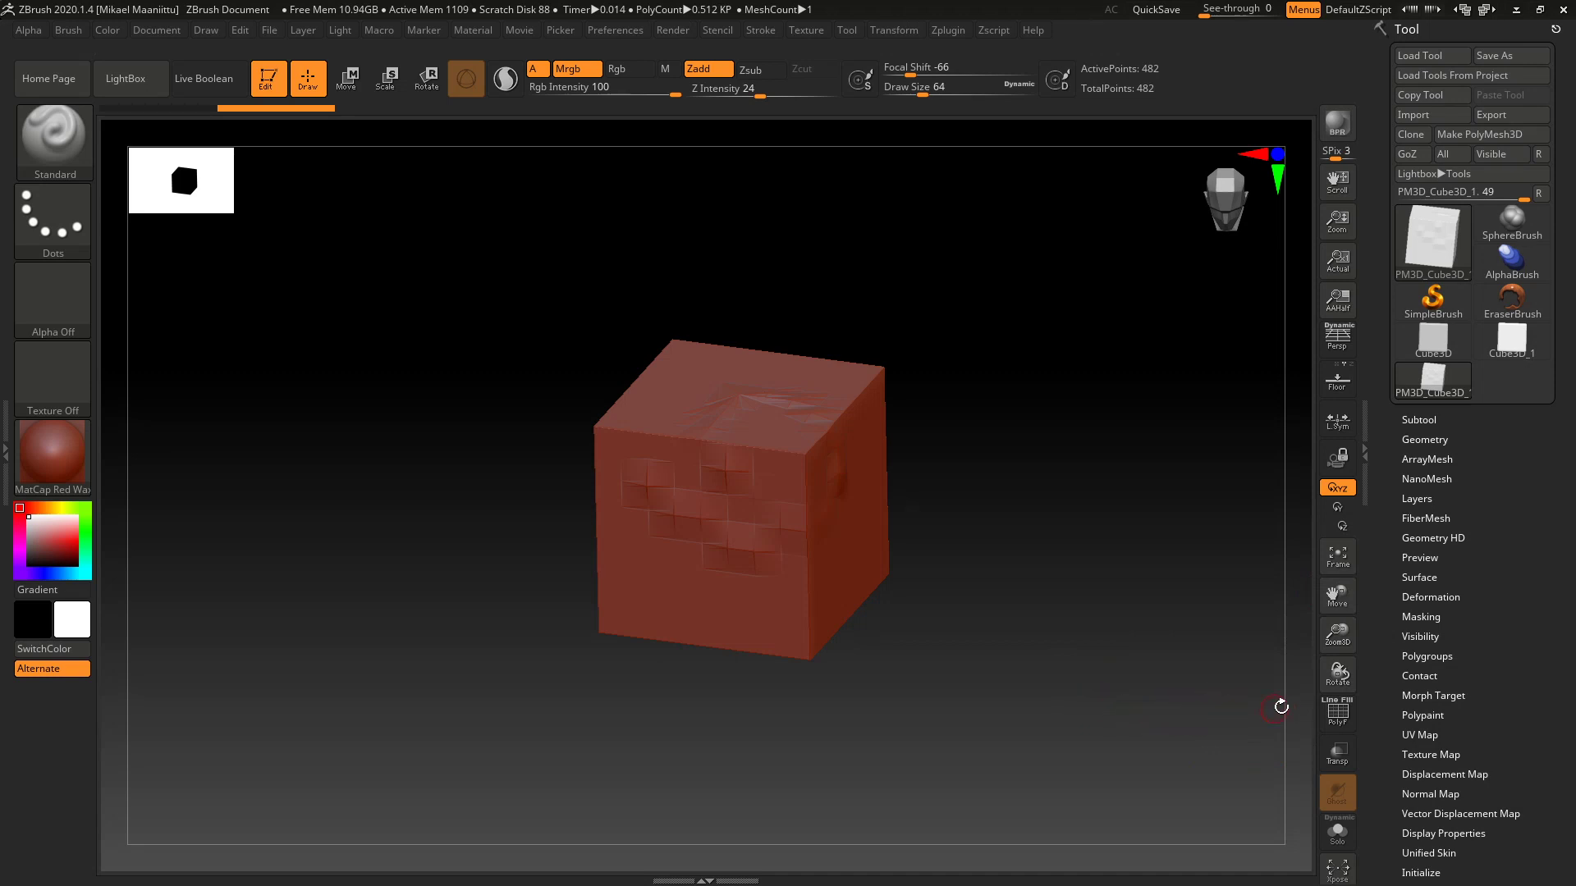
# Step: Inspect the polymesh cube's PolyFrame wireframe and switch to the original Cube3D tool with its wireframe displayed for comparison
pyautogui.click(1336, 716)
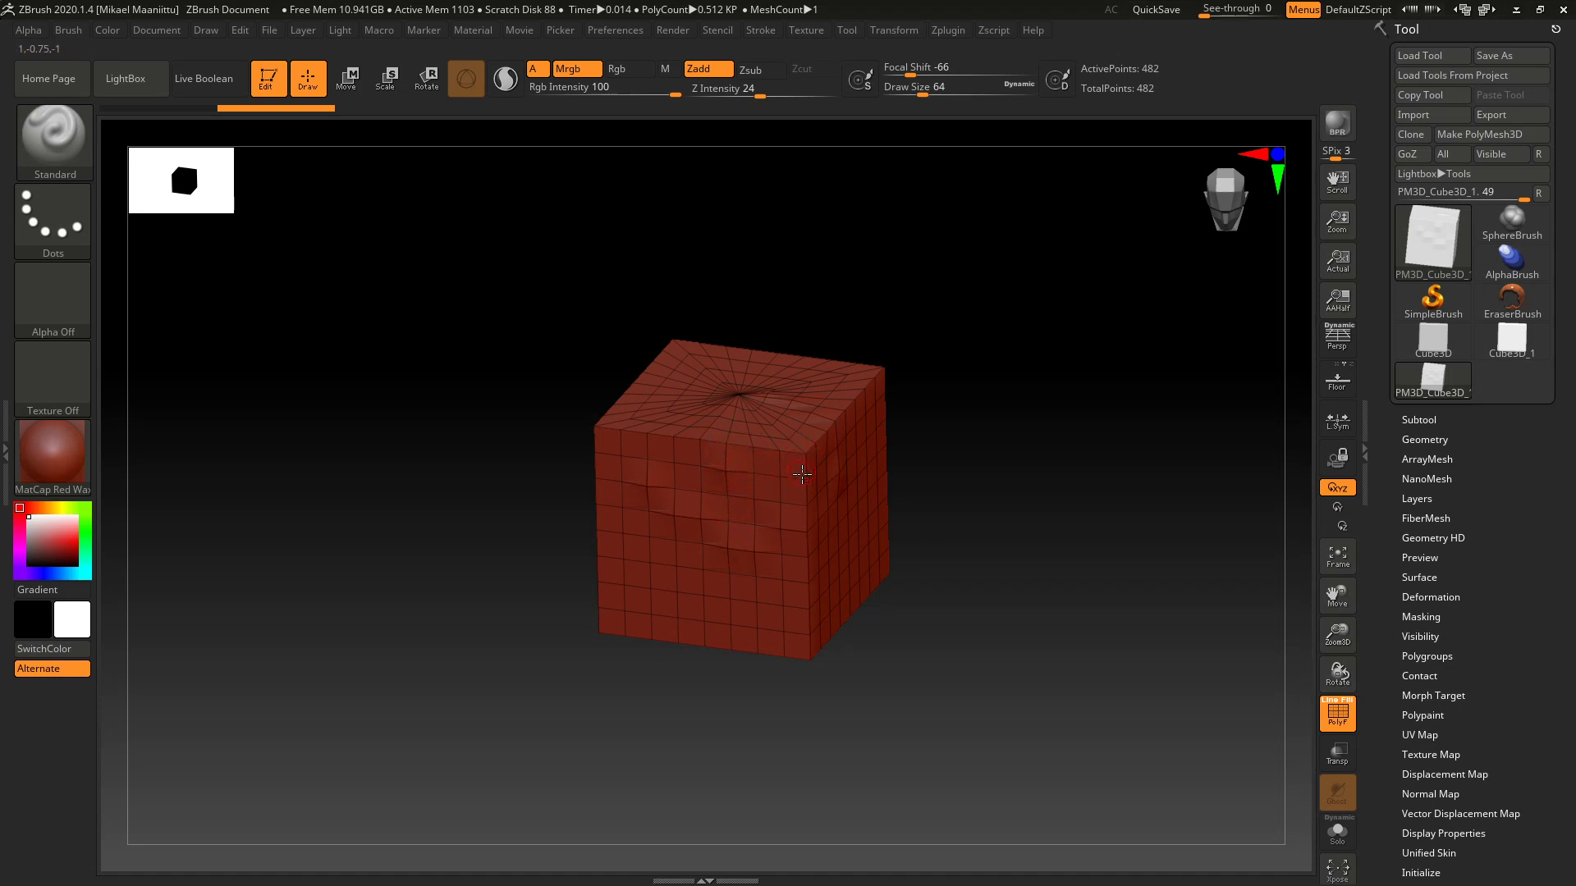
pyautogui.click(1329, 722)
pyautogui.click(1430, 345)
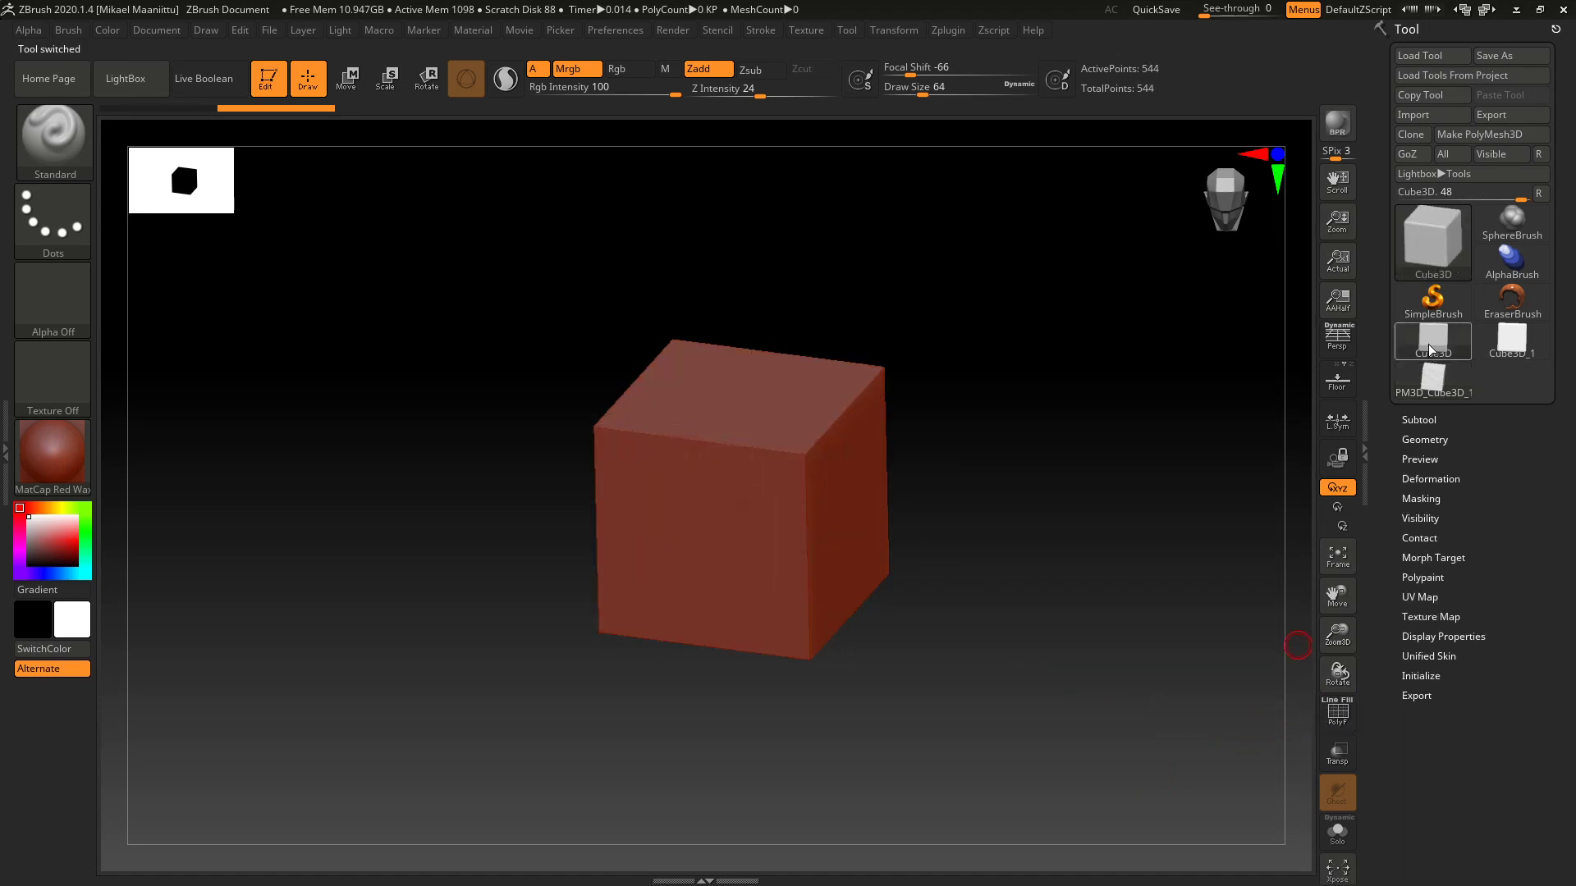
pyautogui.moveTo(1427, 343)
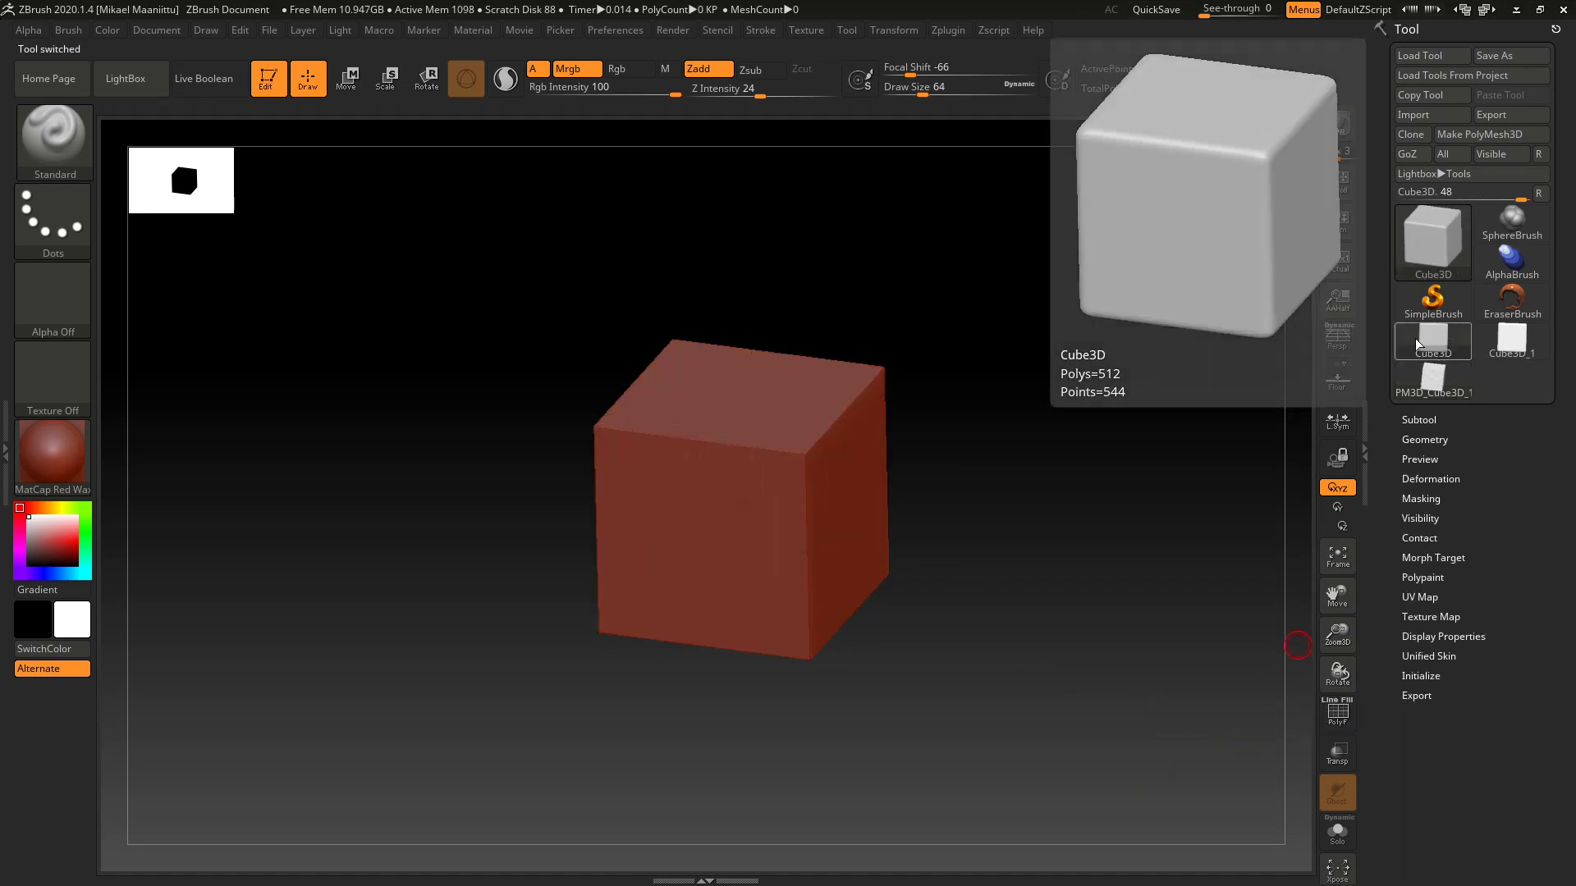
pyautogui.click(1331, 722)
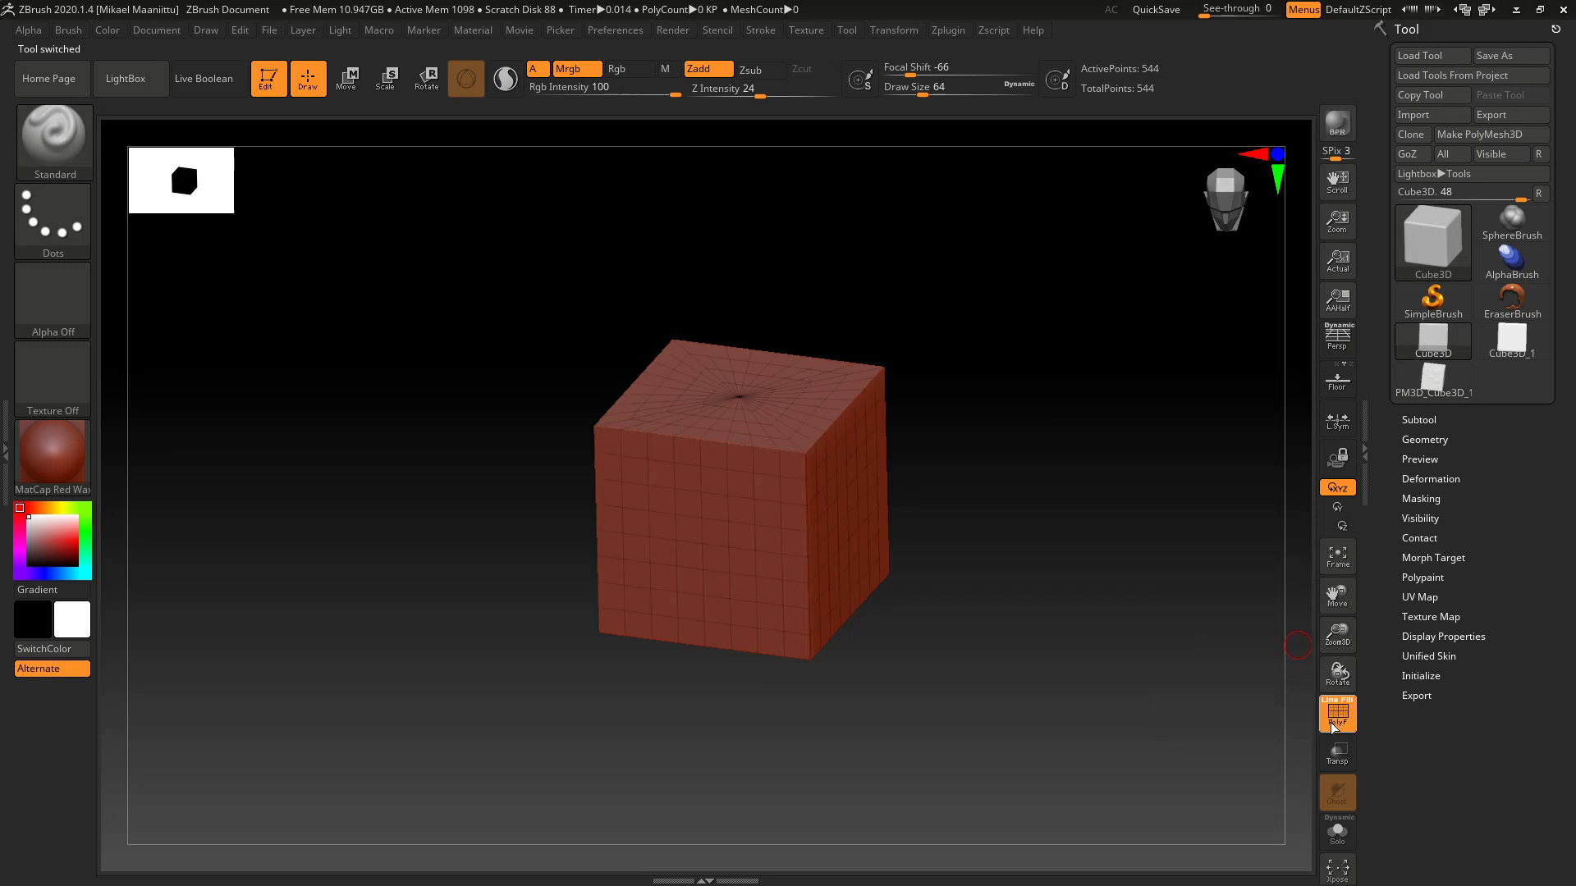
pyautogui.moveTo(1337, 671); pyautogui.dragTo(1339, 673)
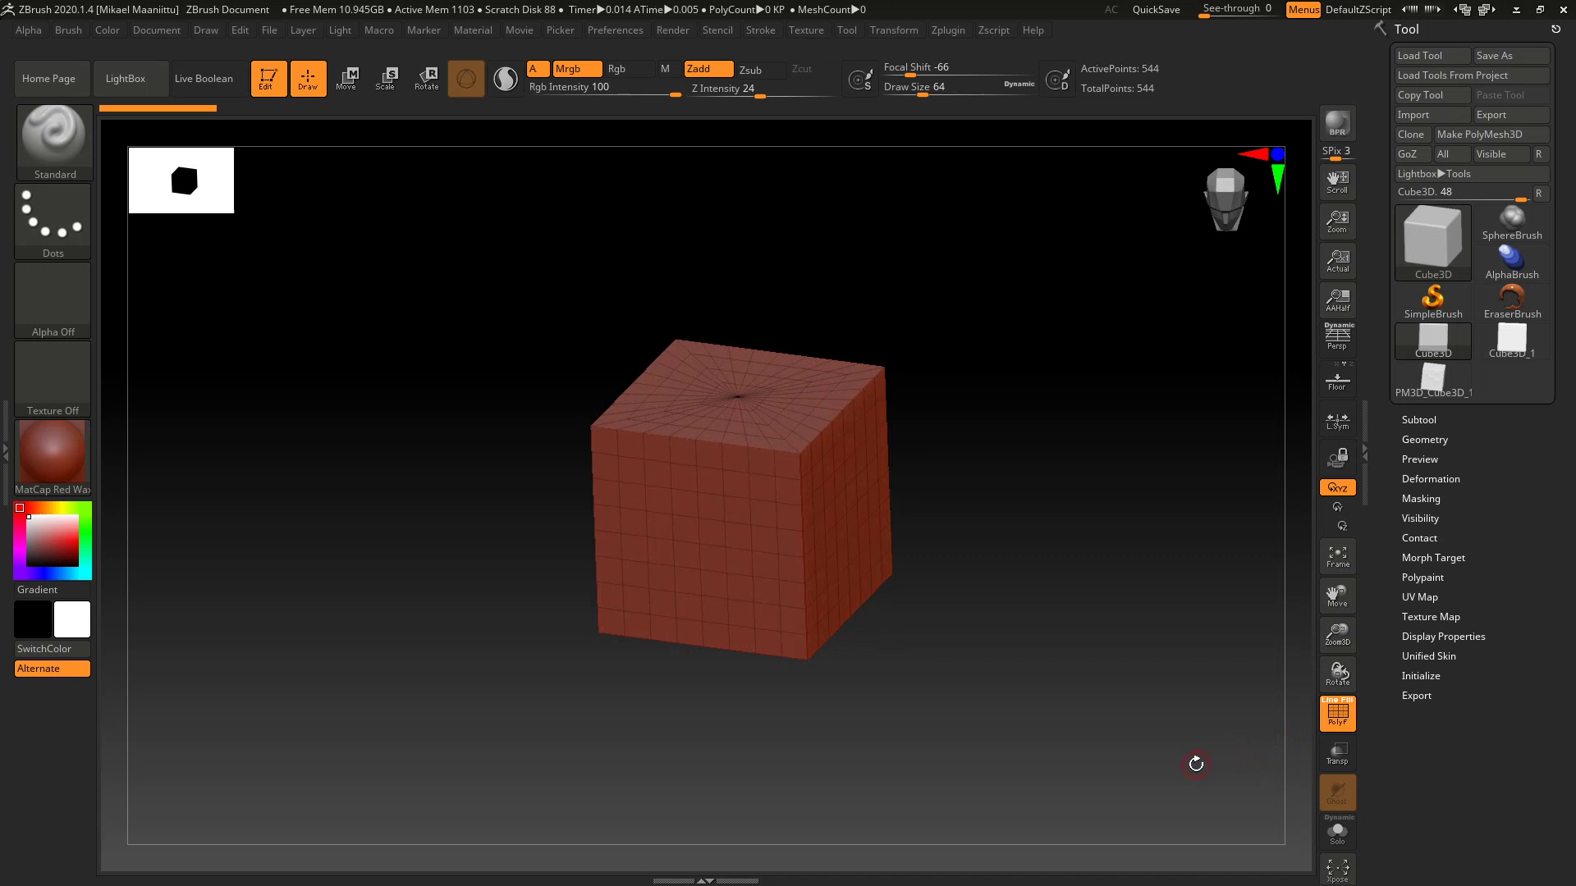
pyautogui.moveTo(1430, 394)
pyautogui.moveTo(1433, 344)
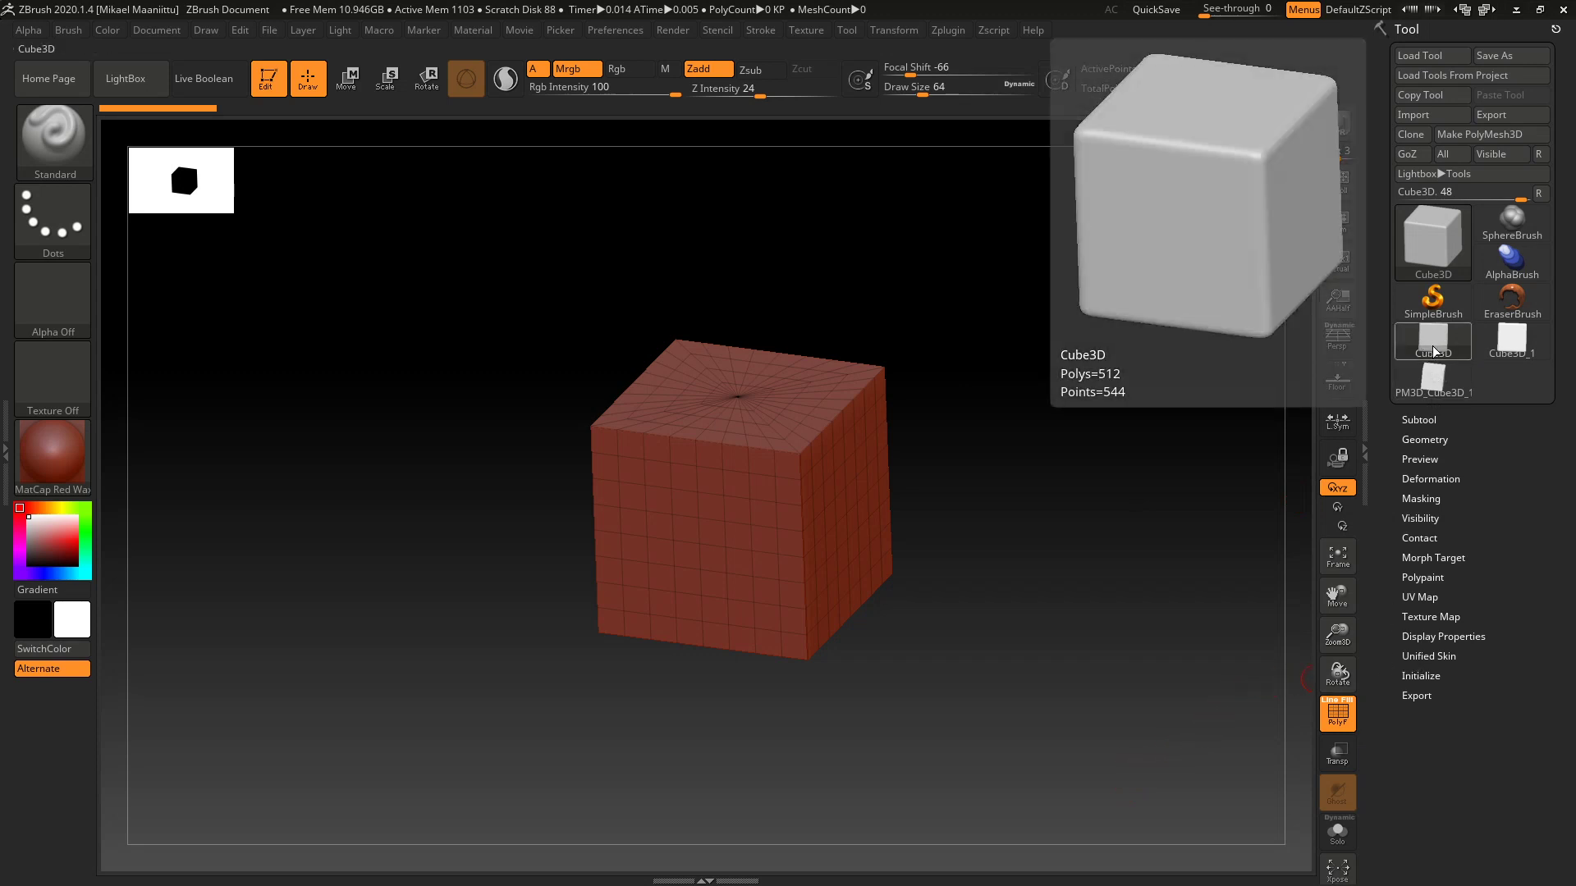
# Step: Reshape the Cube3D primitive in its Initialize settings with HDivide 9, VDivide 65, Sides Count 9 and Twist 0.57894
pyautogui.click(1420, 676)
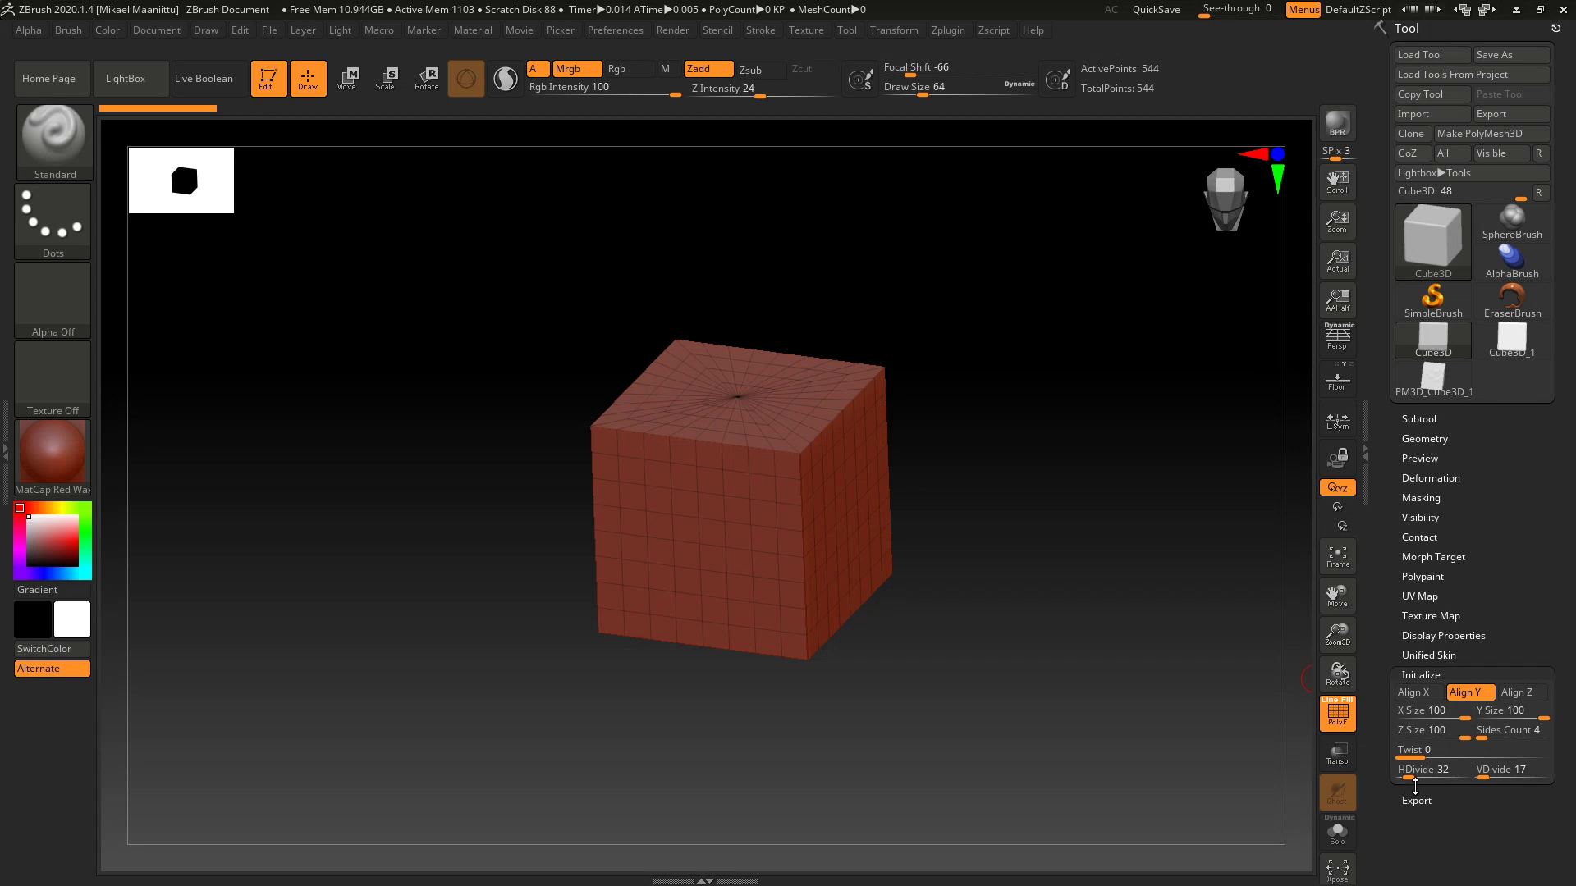
pyautogui.click(1427, 674)
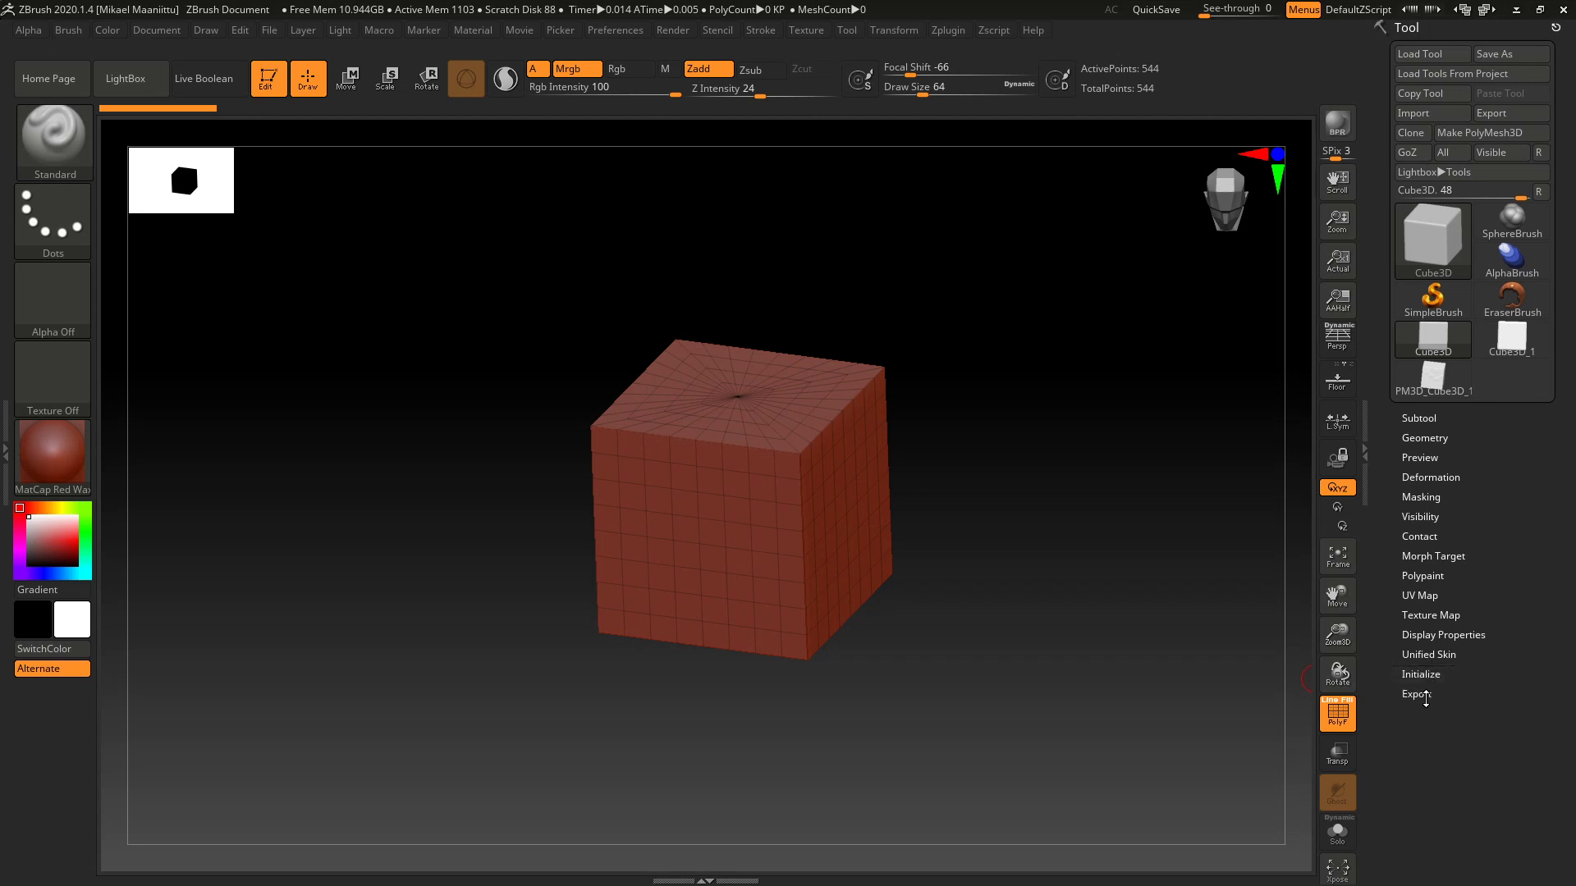
pyautogui.moveTo(1429, 343)
pyautogui.click(1421, 674)
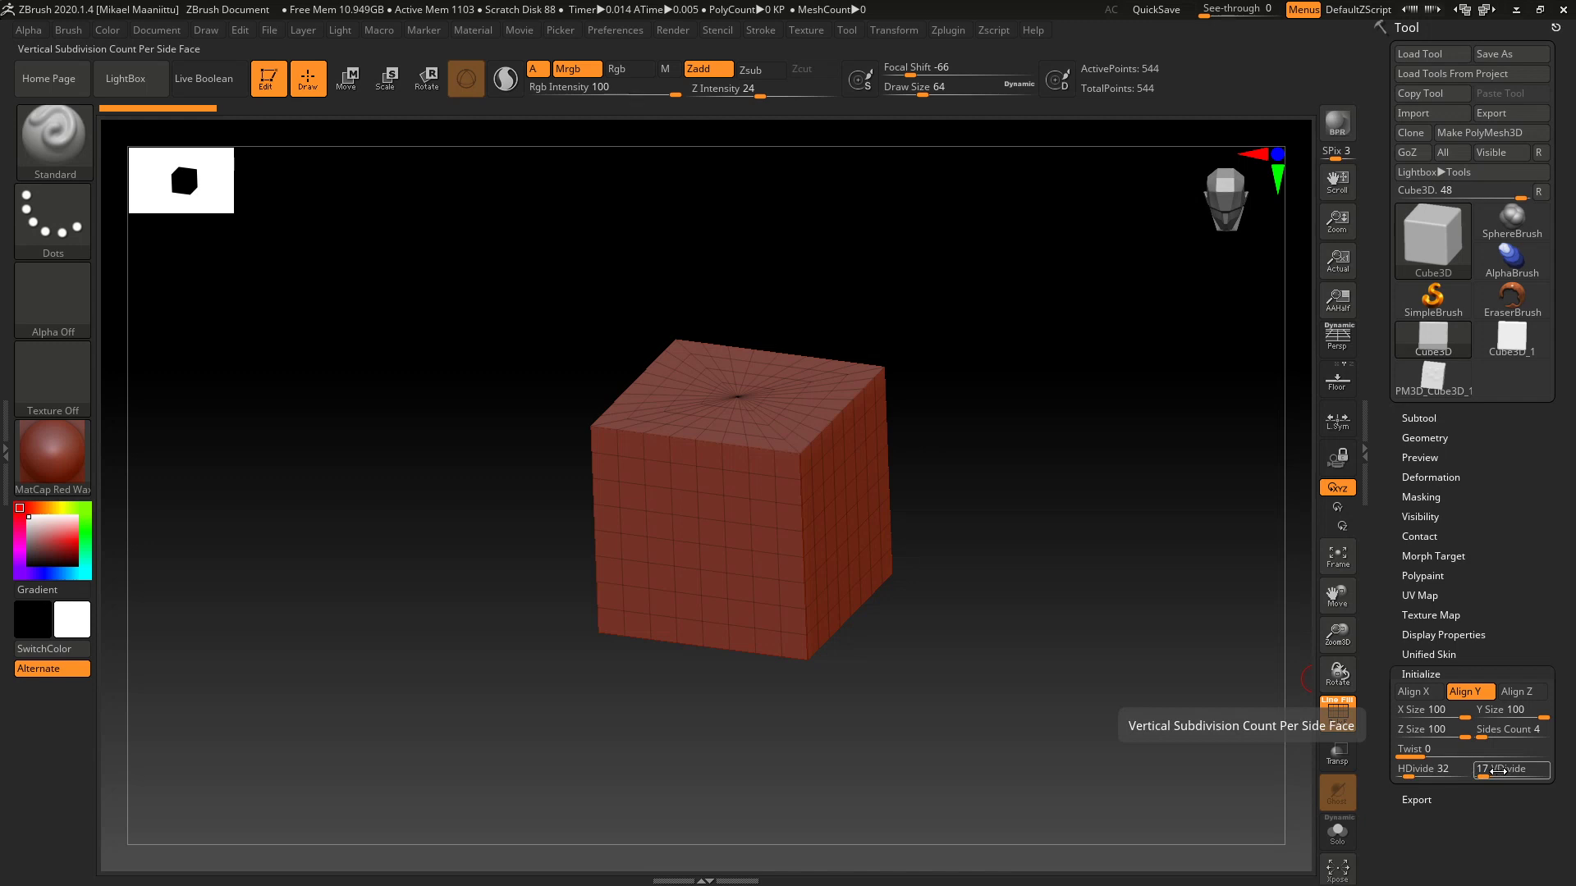
pyautogui.moveTo(1404, 776); pyautogui.dragTo(1420, 775)
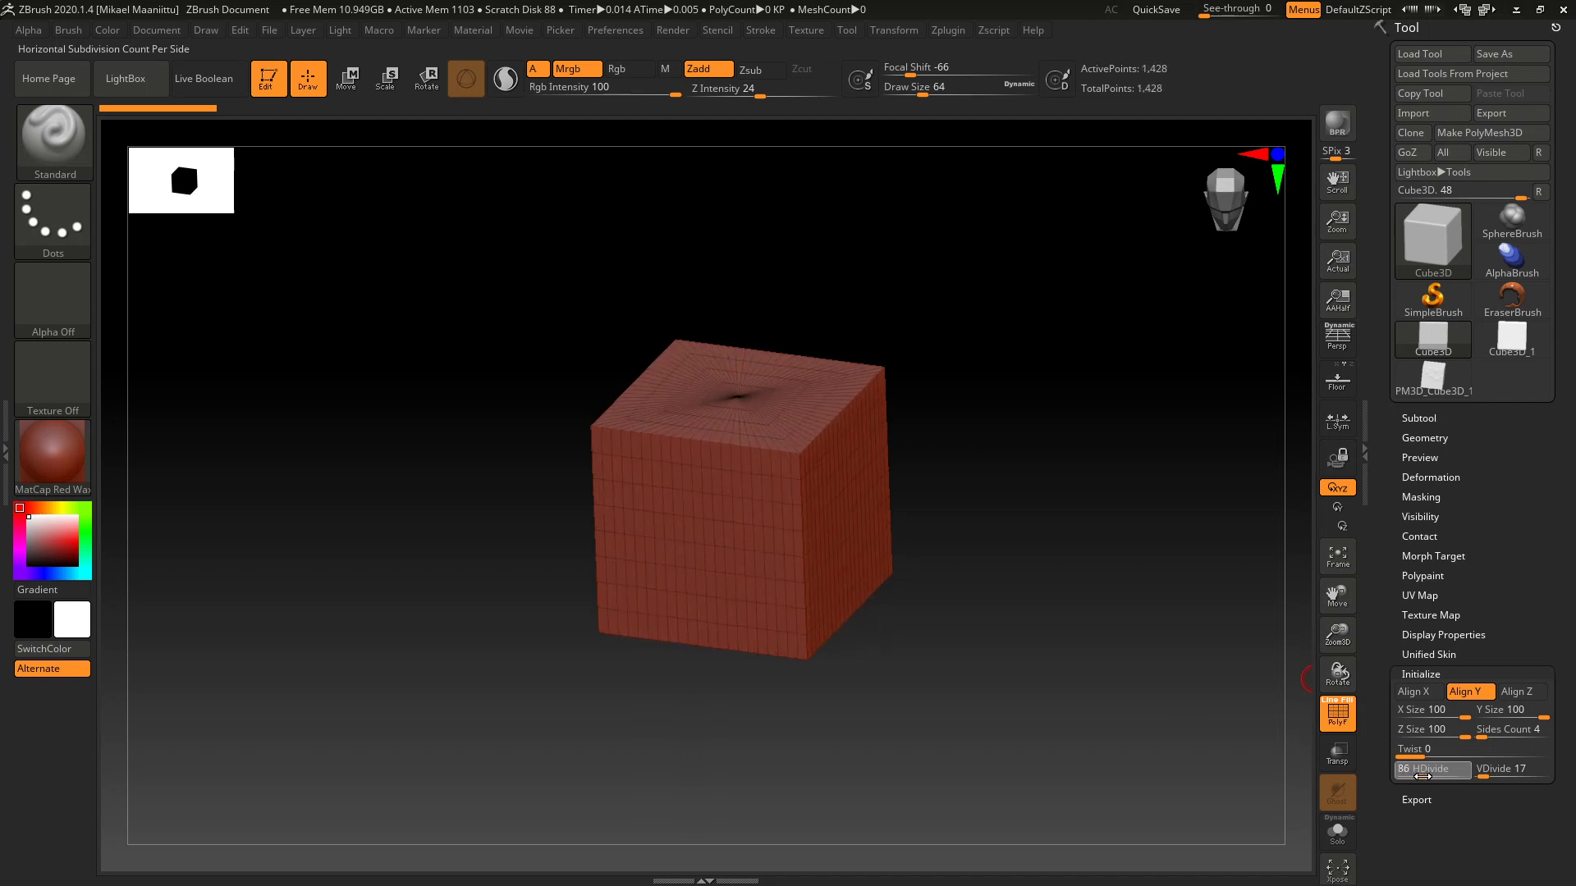
pyautogui.moveTo(1422, 776); pyautogui.dragTo(1487, 734)
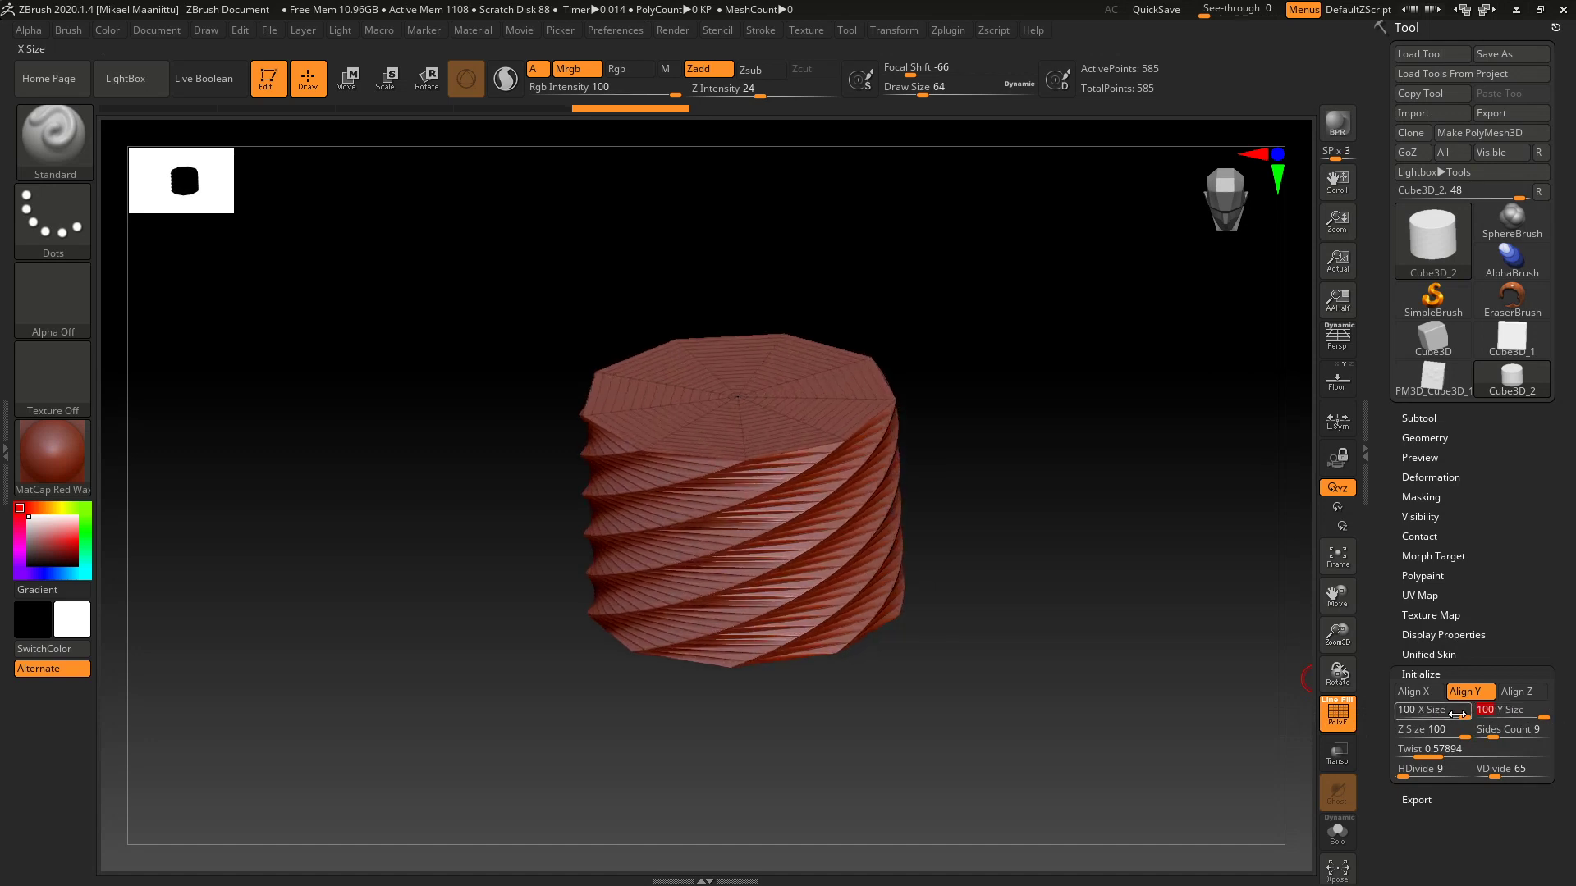
# Step: Set the primitive's Twist to 0 and Sides Count to 4, keeping its sizes at 100, and collapse the Initialize settings
pyautogui.moveTo(1457, 714)
pyautogui.mouseDown()
pyautogui.moveTo(1420, 714)
pyautogui.moveTo(1465, 714)
pyautogui.moveTo(1424, 732)
pyautogui.moveTo(1466, 732)
pyautogui.mouseUp()
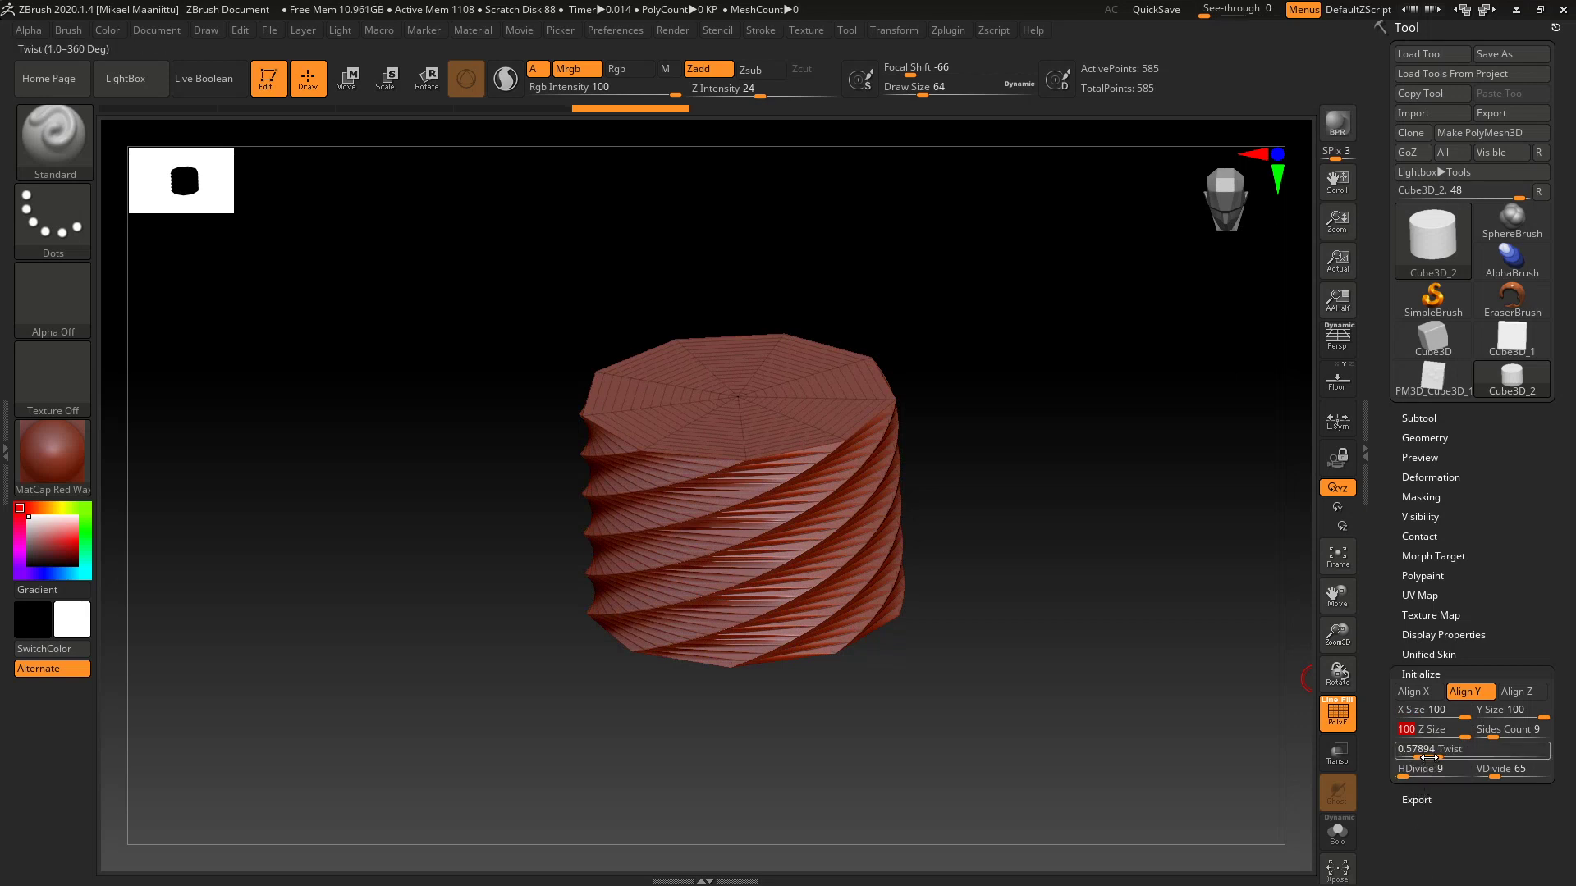
pyautogui.moveTo(1429, 753); pyautogui.dragTo(1399, 753)
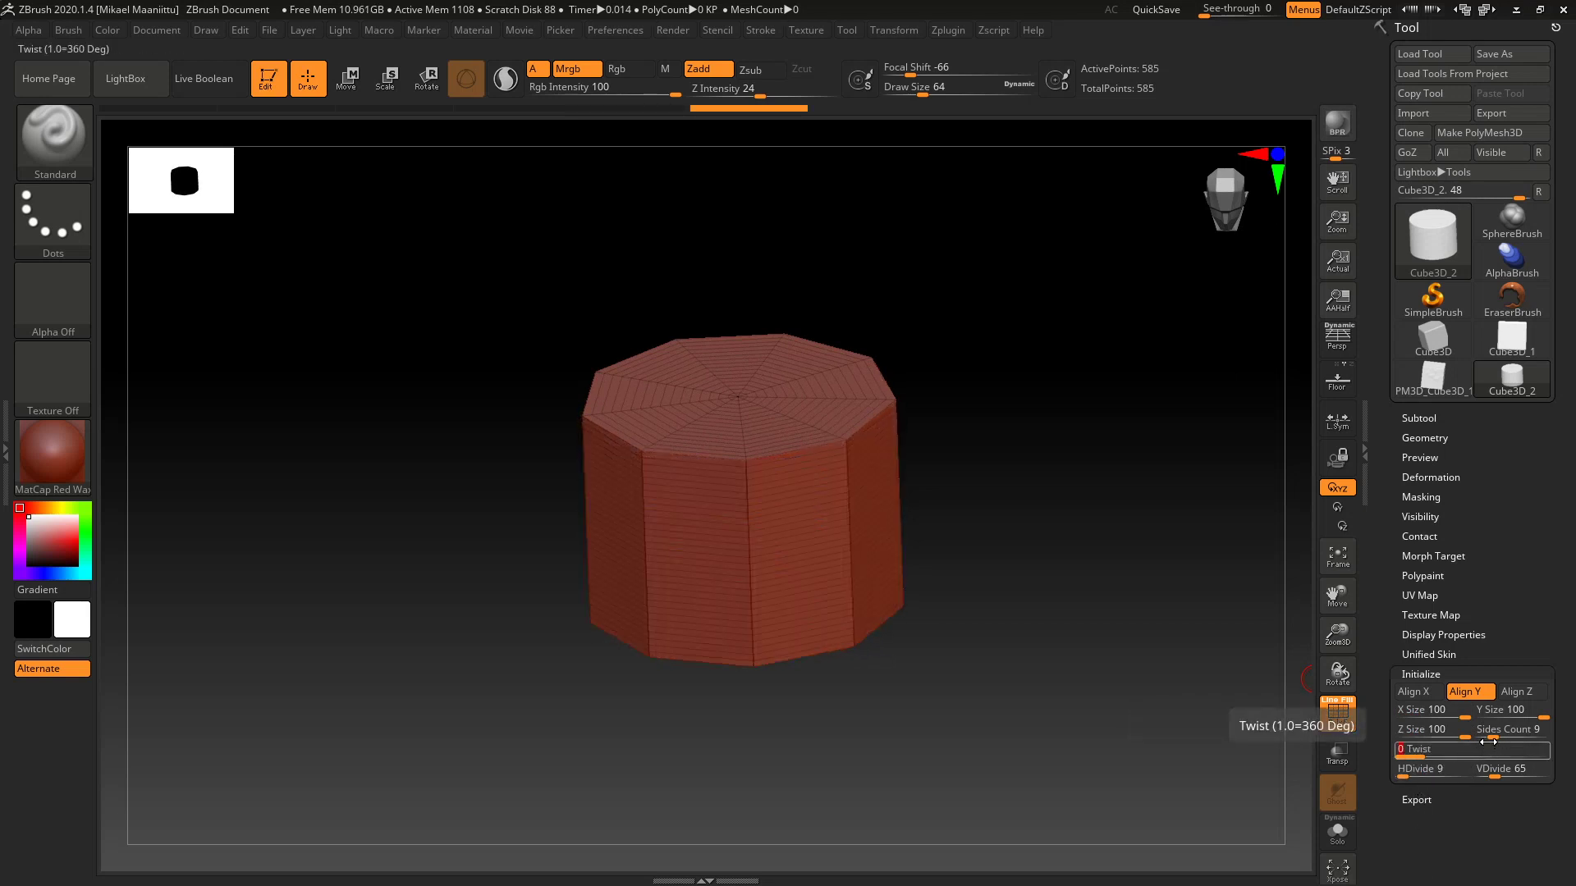
pyautogui.moveTo(1493, 735); pyautogui.dragTo(1487, 733)
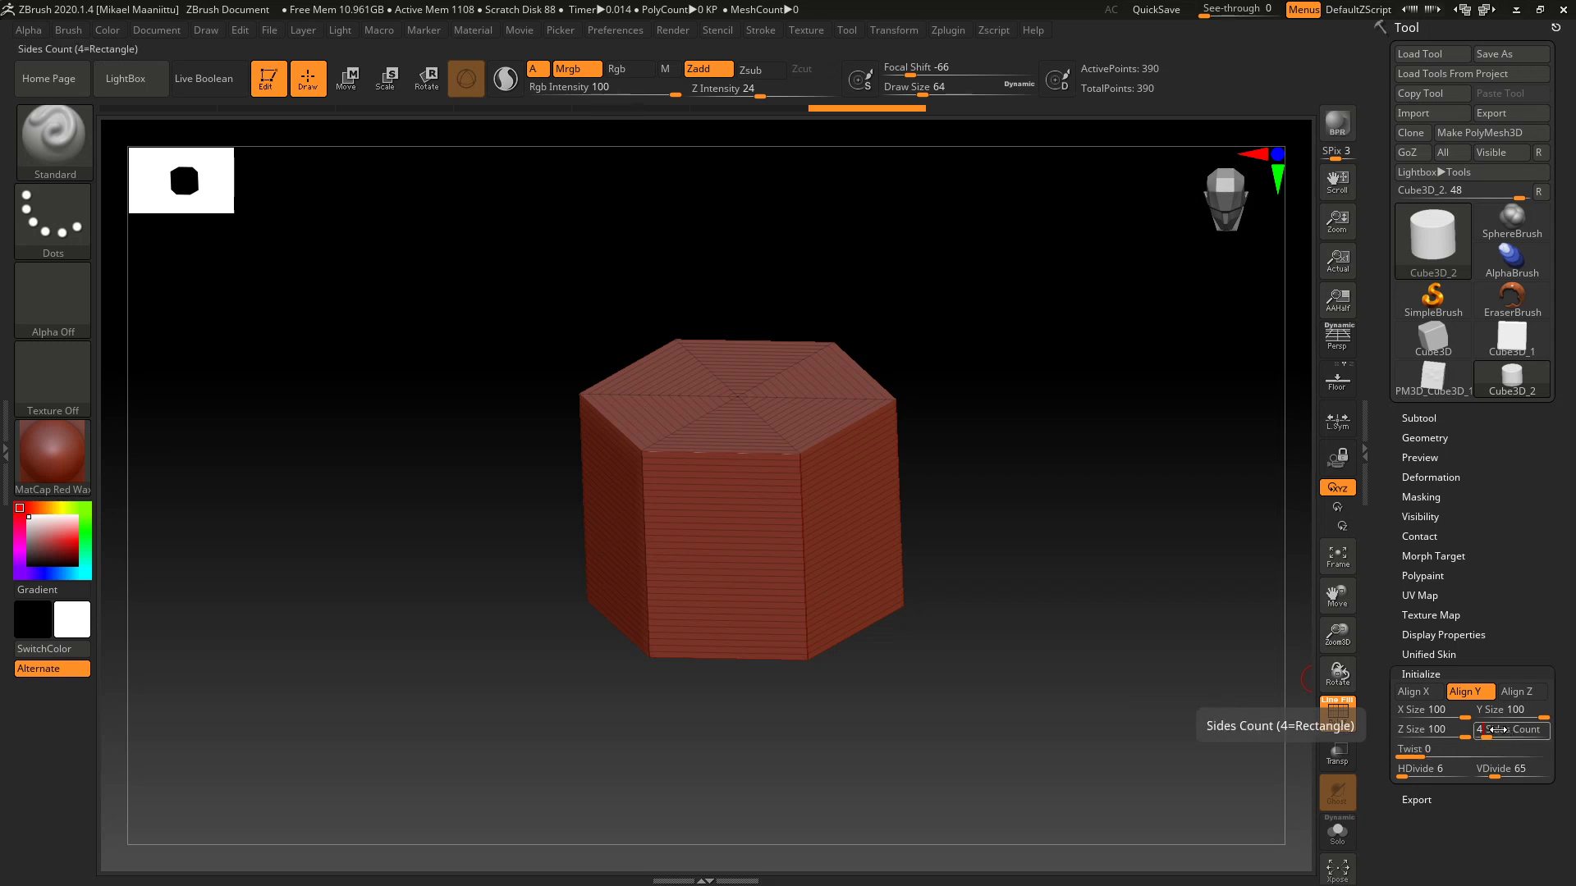
pyautogui.click(1417, 673)
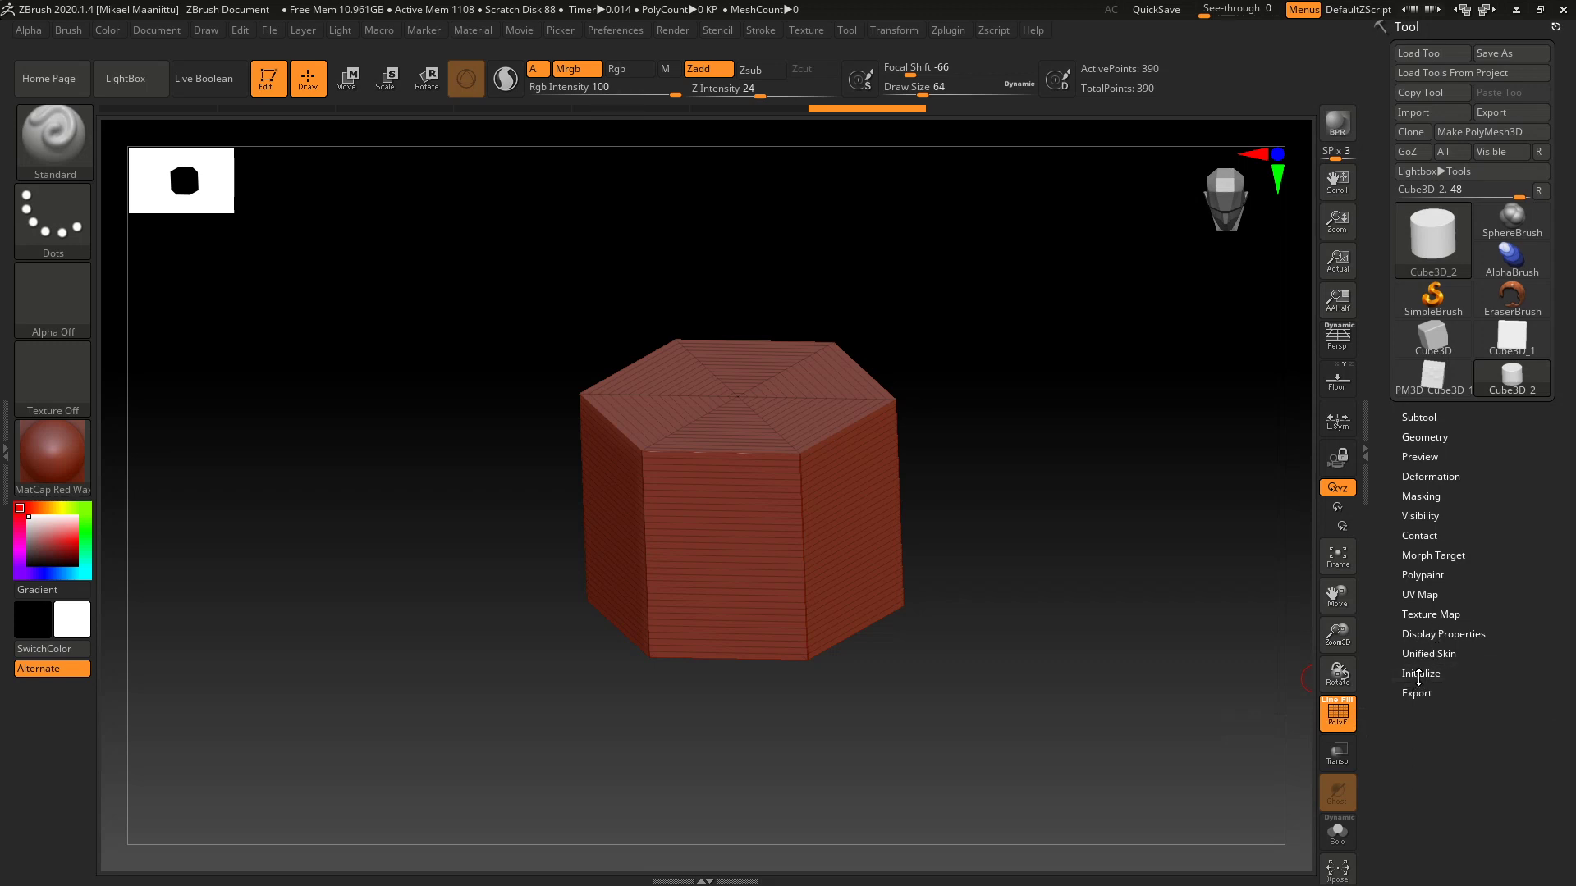
pyautogui.click(1418, 677)
pyautogui.click(1418, 677)
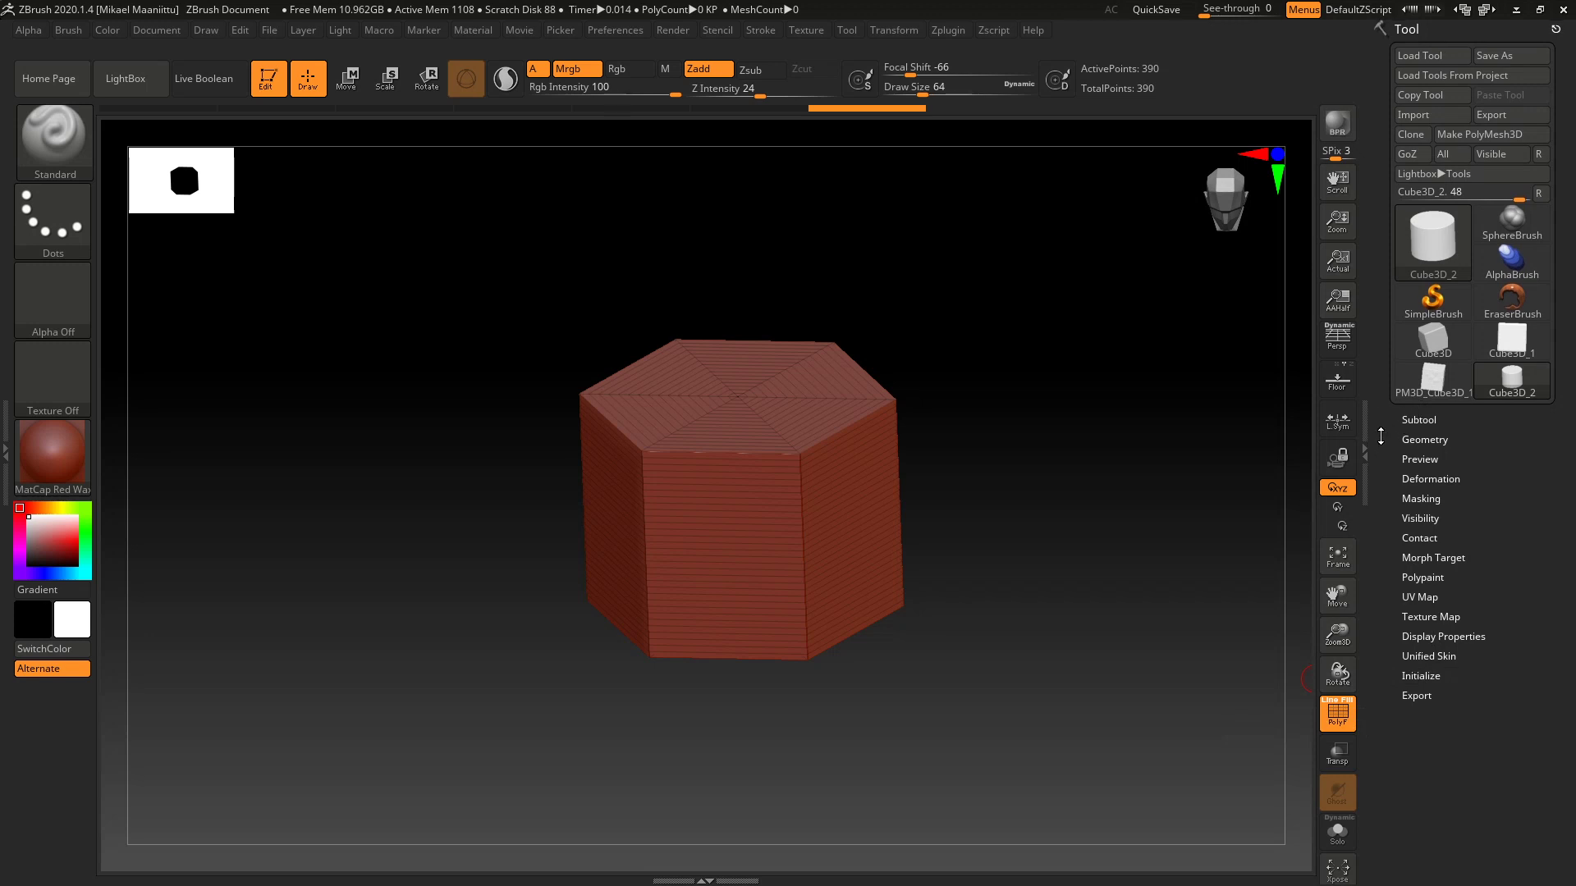
# Step: Switch back to the sculpted PM3D_Cube3D_1 polymesh and turn off its PolyFrame wireframe
pyautogui.click(1429, 375)
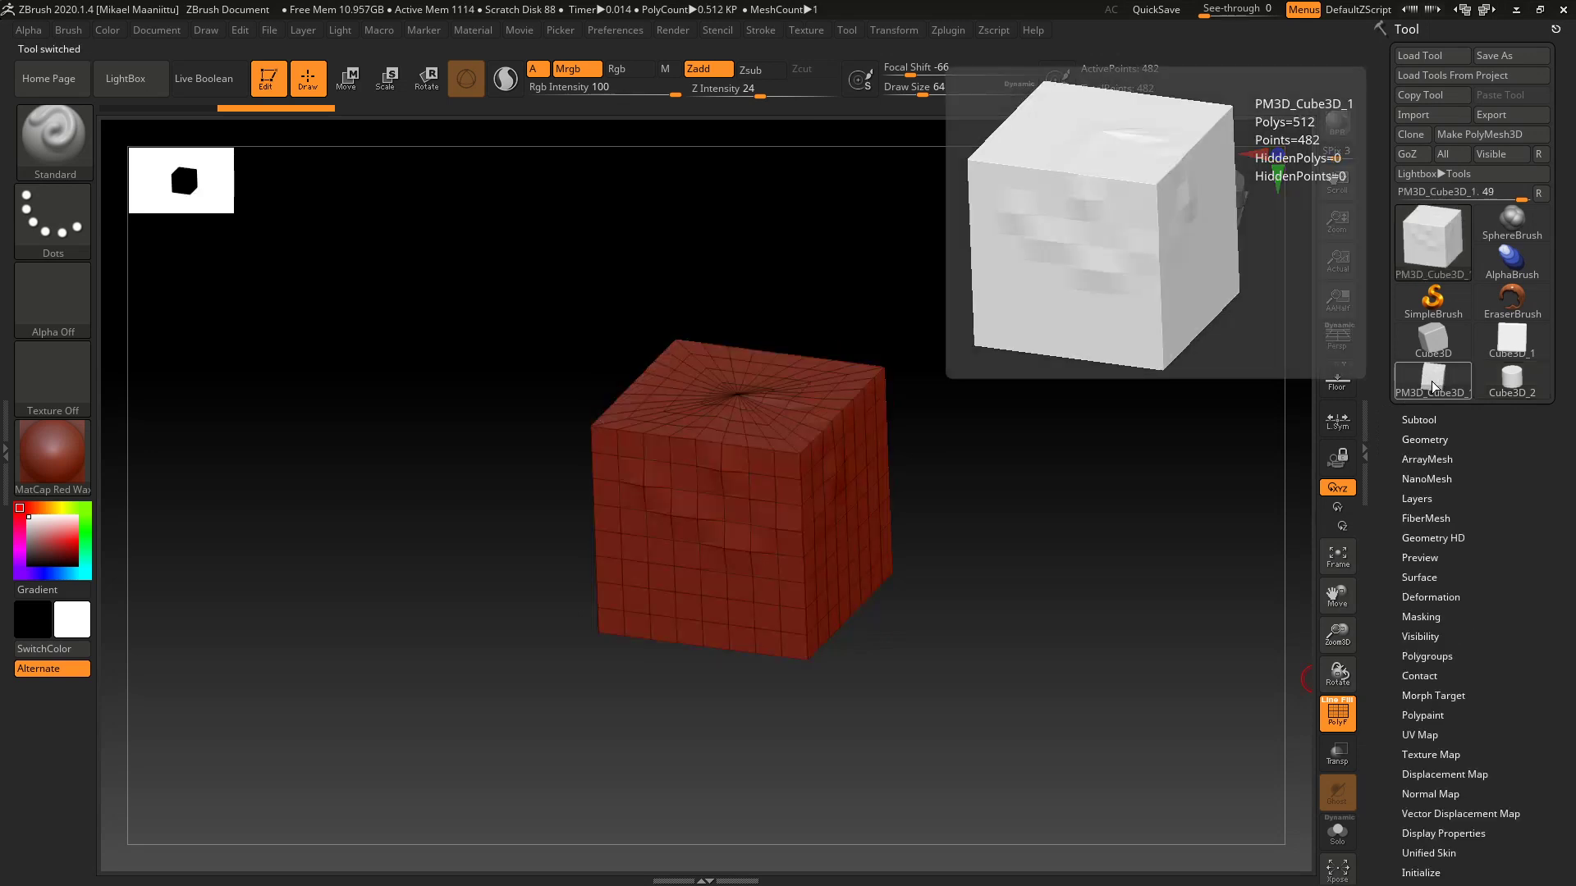
pyautogui.moveTo(1338, 674)
pyautogui.mouseDown()
pyautogui.moveTo(1350, 642)
pyautogui.moveTo(1313, 680)
pyautogui.mouseUp()
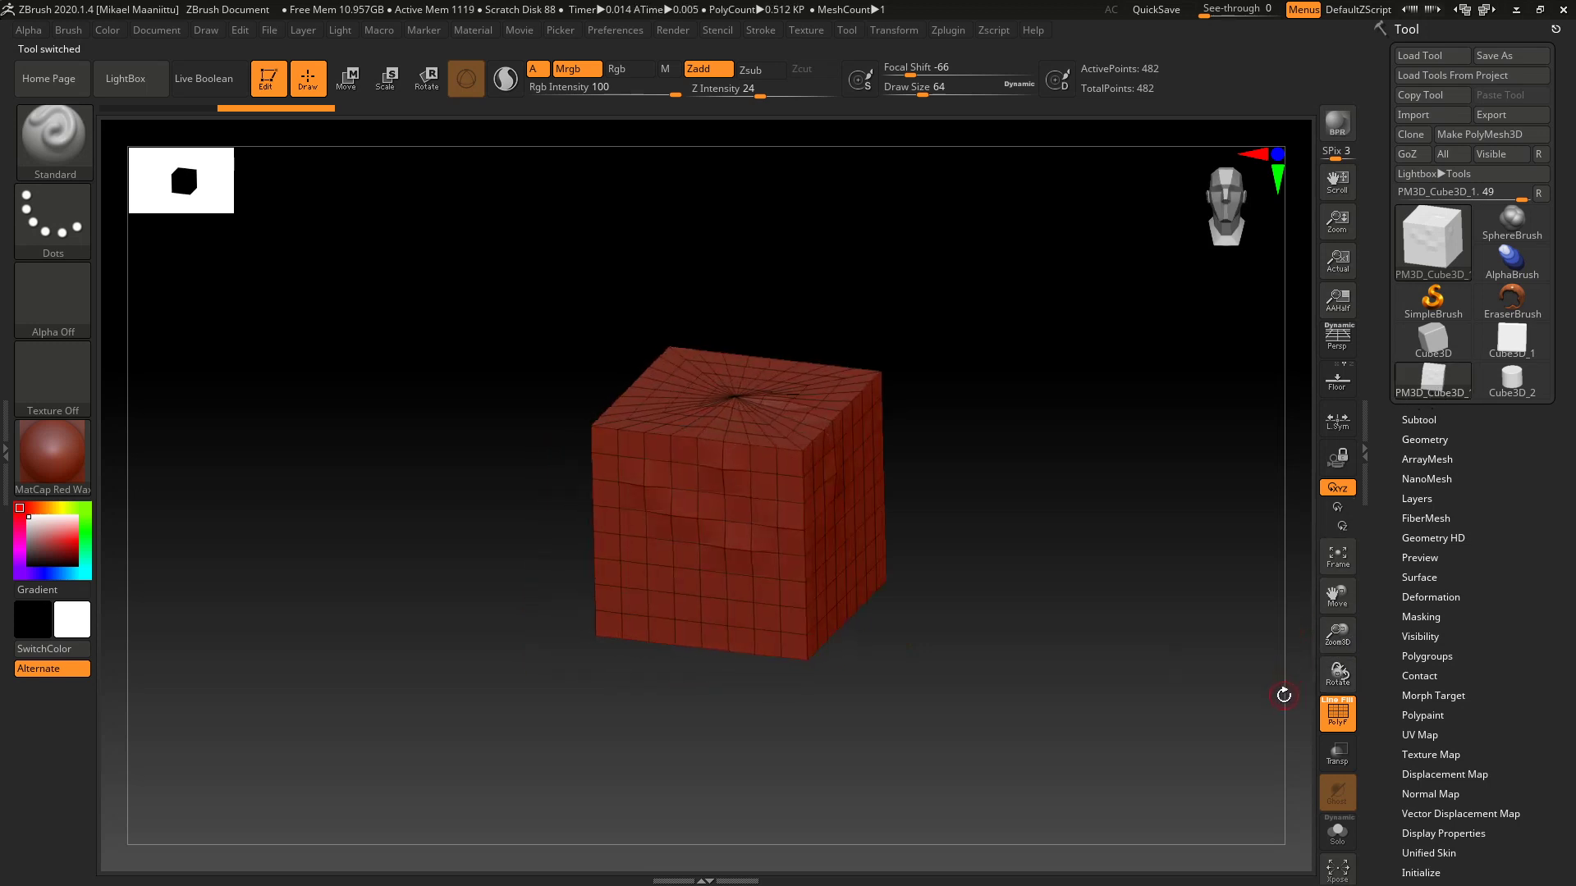
pyautogui.moveTo(1335, 674)
pyautogui.mouseDown()
pyautogui.moveTo(1339, 654)
pyautogui.moveTo(1350, 668)
pyautogui.mouseUp()
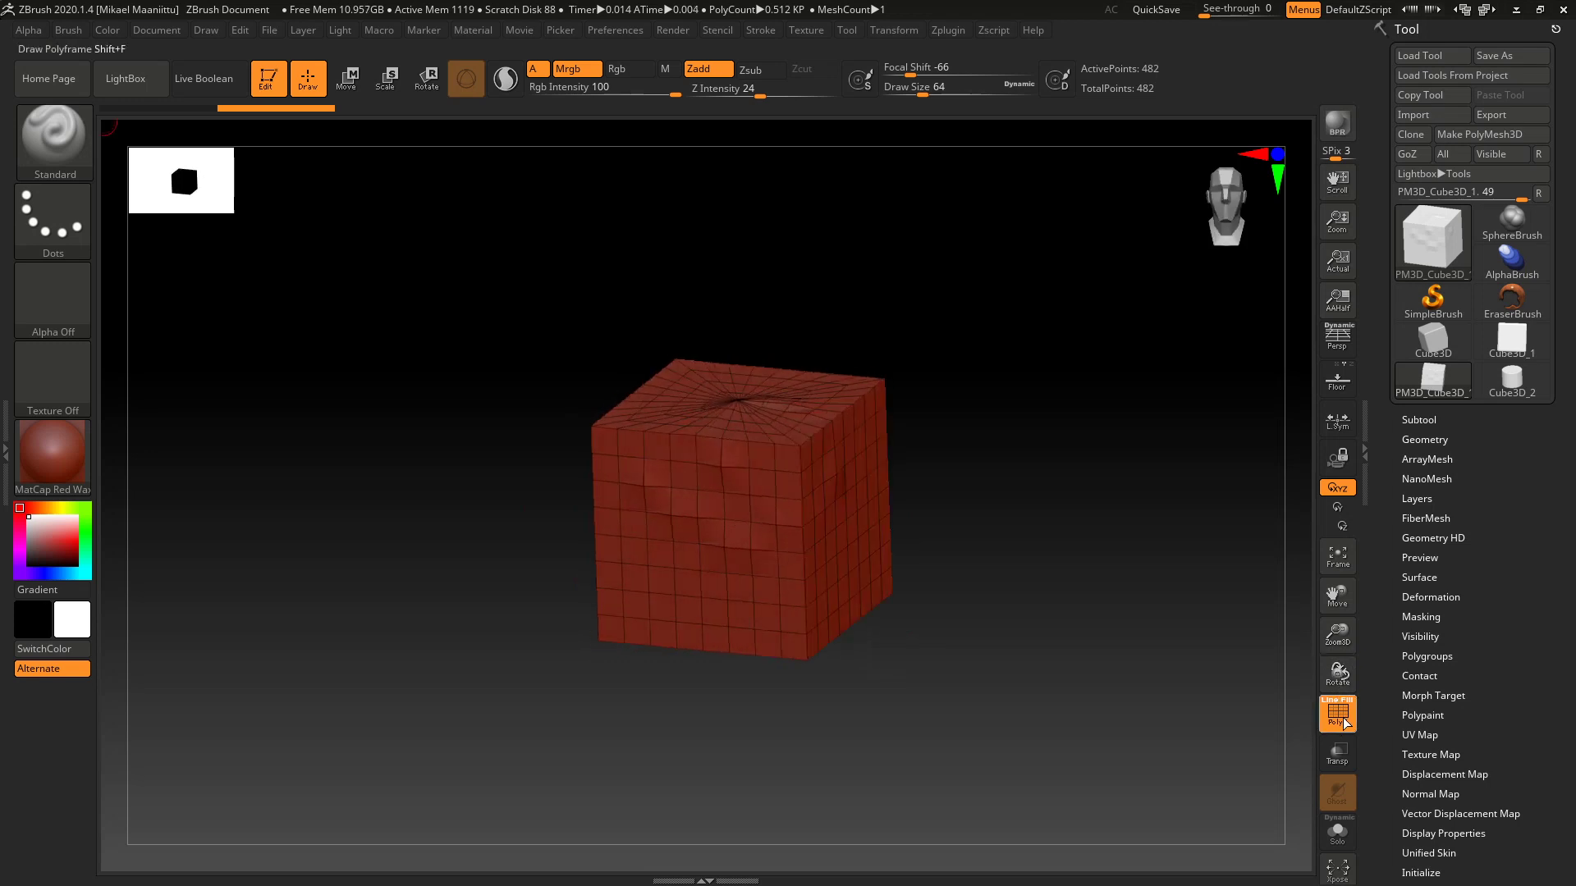
pyautogui.click(1345, 721)
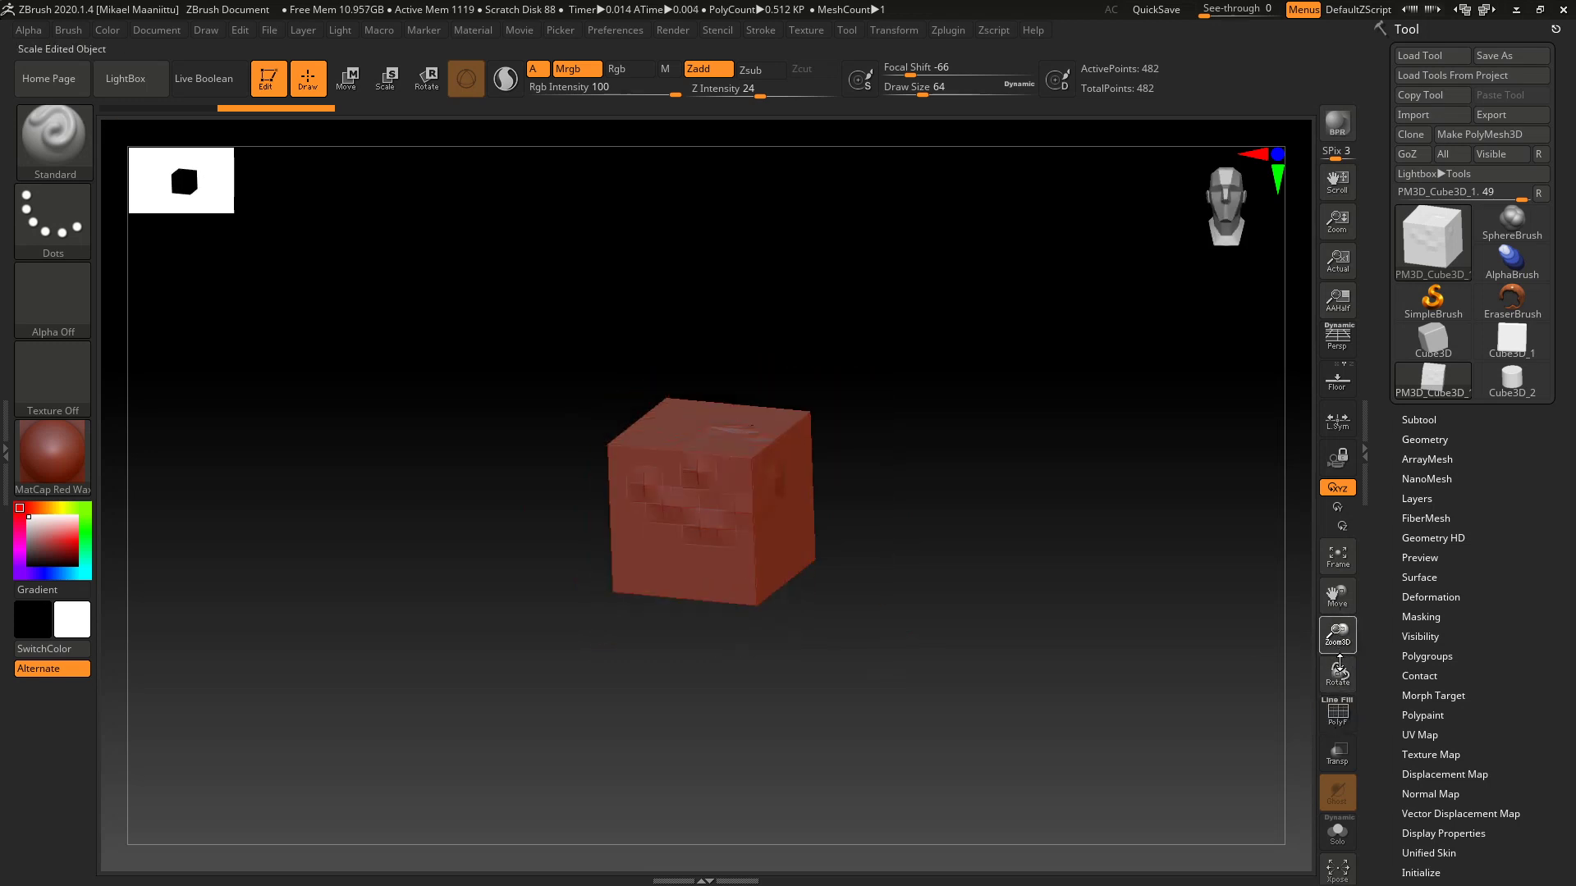
pyautogui.moveTo(1339, 663)
pyautogui.mouseDown()
pyautogui.moveTo(1339, 648)
pyautogui.moveTo(1336, 708)
pyautogui.moveTo(1337, 694)
pyautogui.mouseUp()
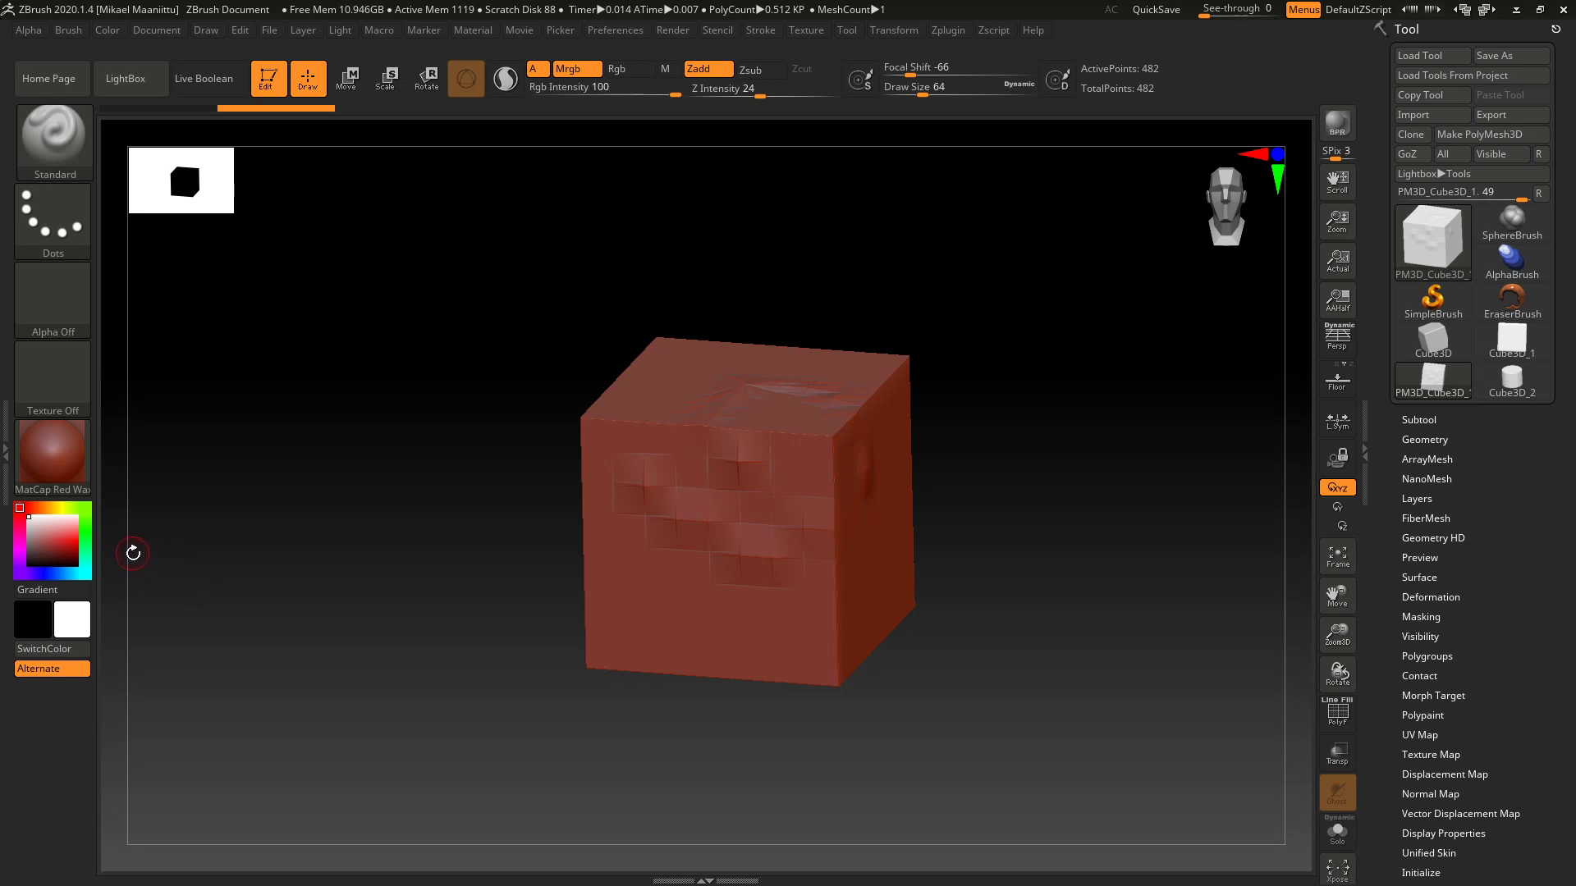
# Step: Examine the extended help descriptions for the Material, Alpha, LightBox, Move and Rgb Intensity controls
pyautogui.moveTo(54, 478)
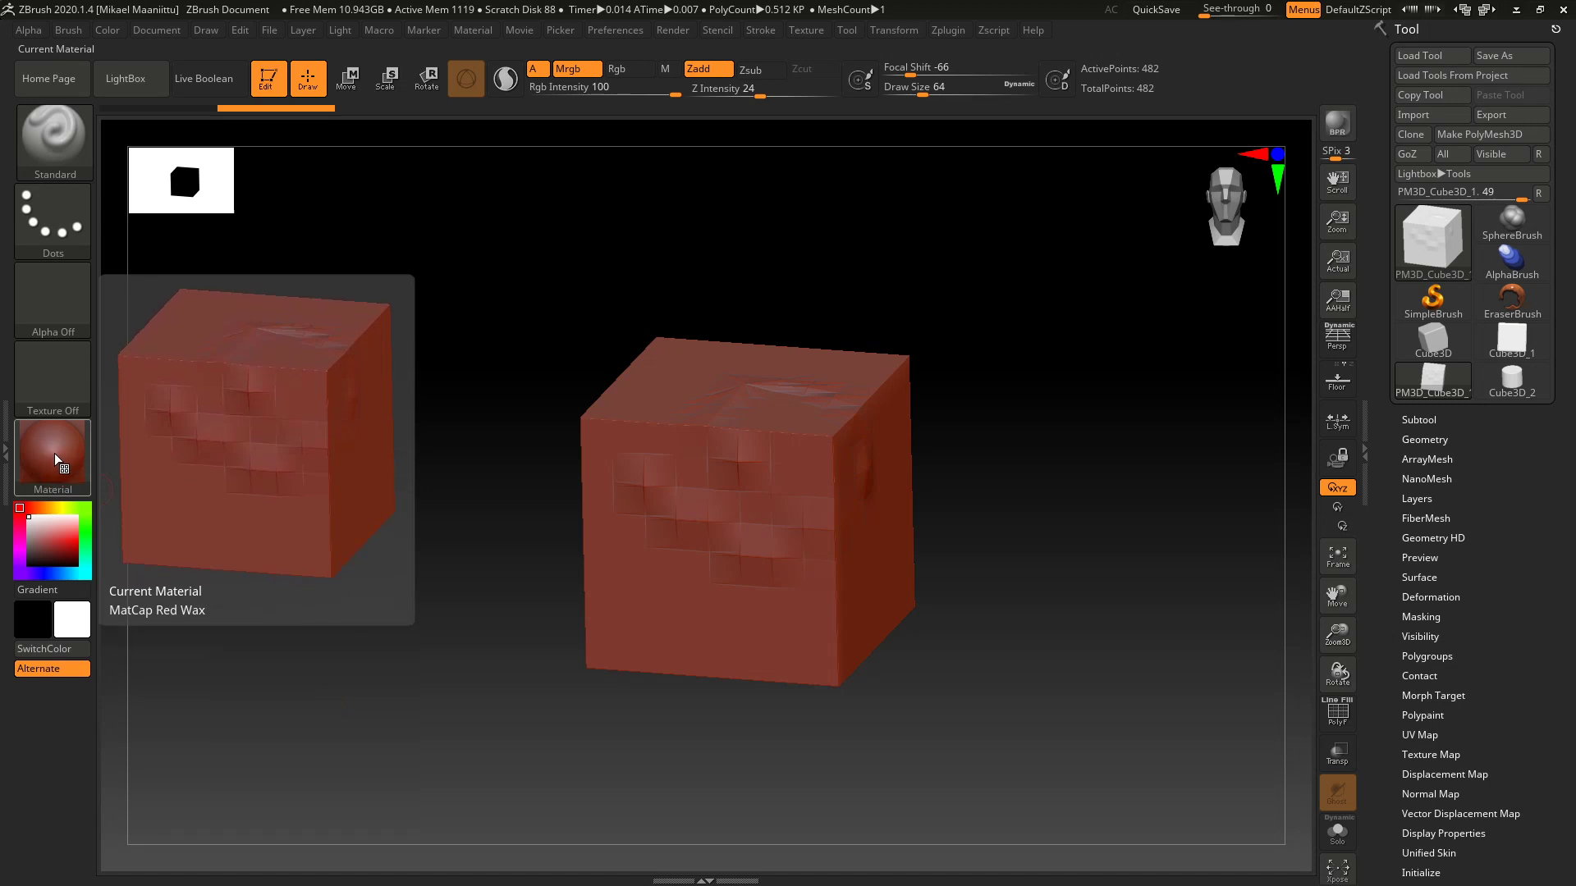
pyautogui.press('ctrl')
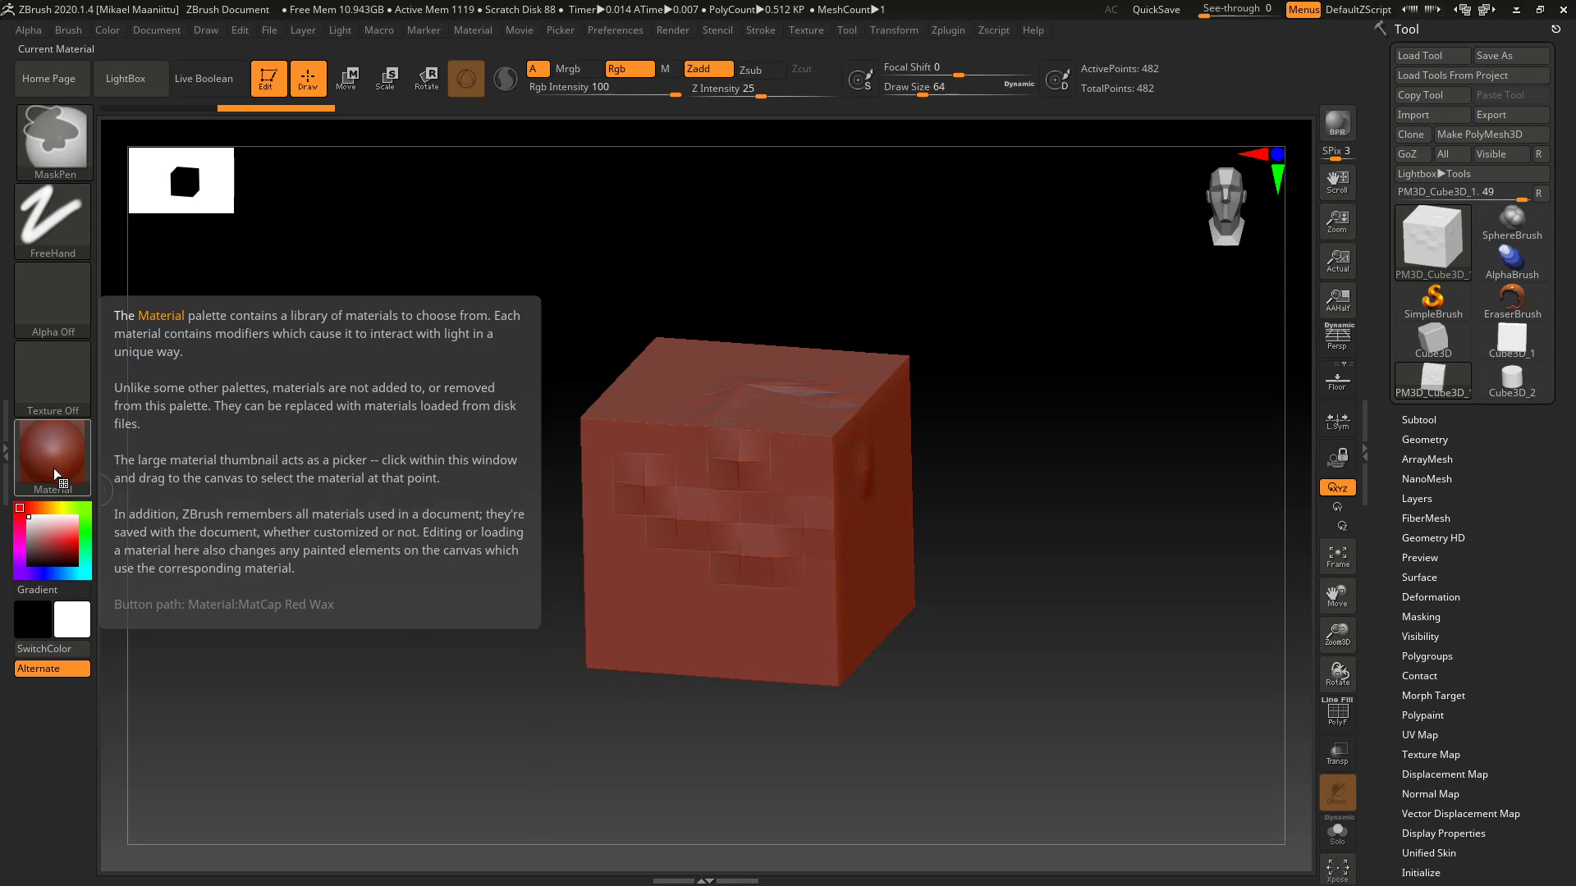
pyautogui.moveTo(44, 394)
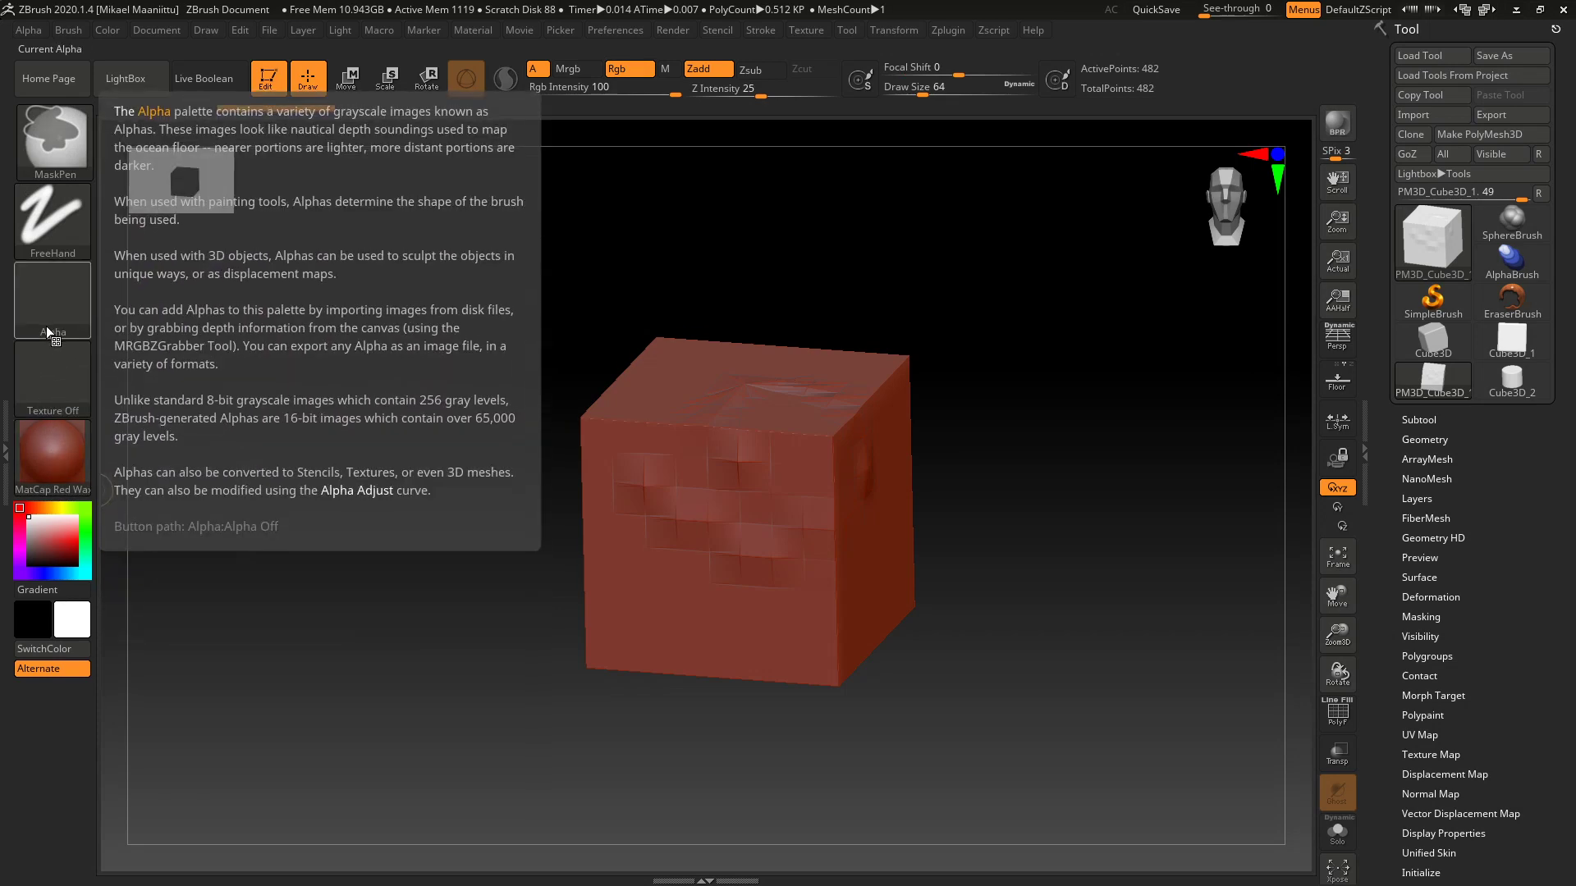
pyautogui.moveTo(47, 158)
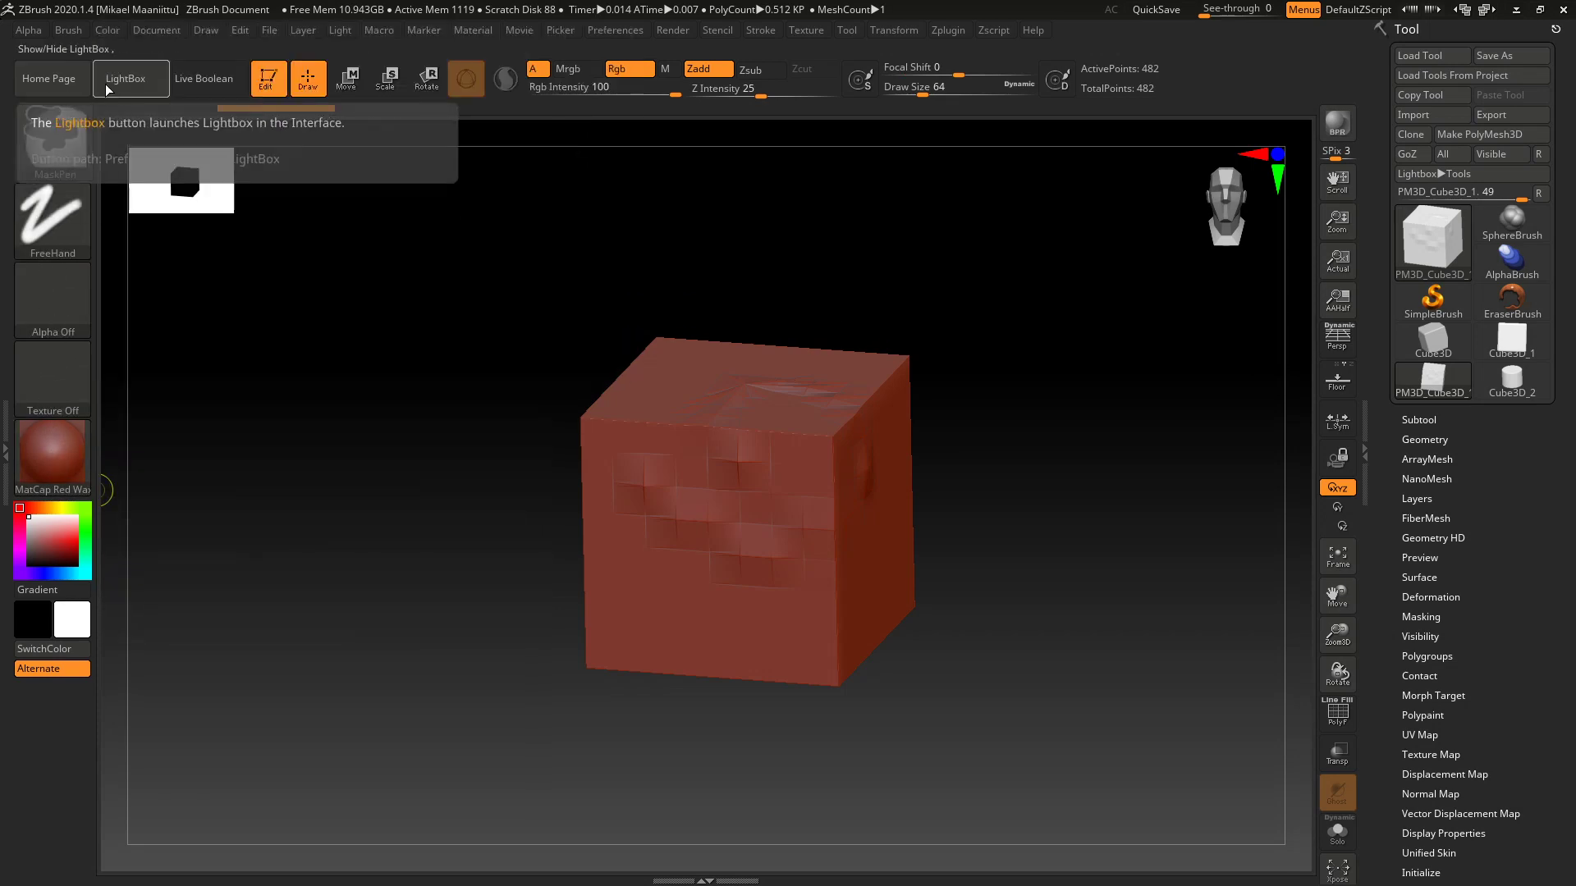
pyautogui.moveTo(324, 74)
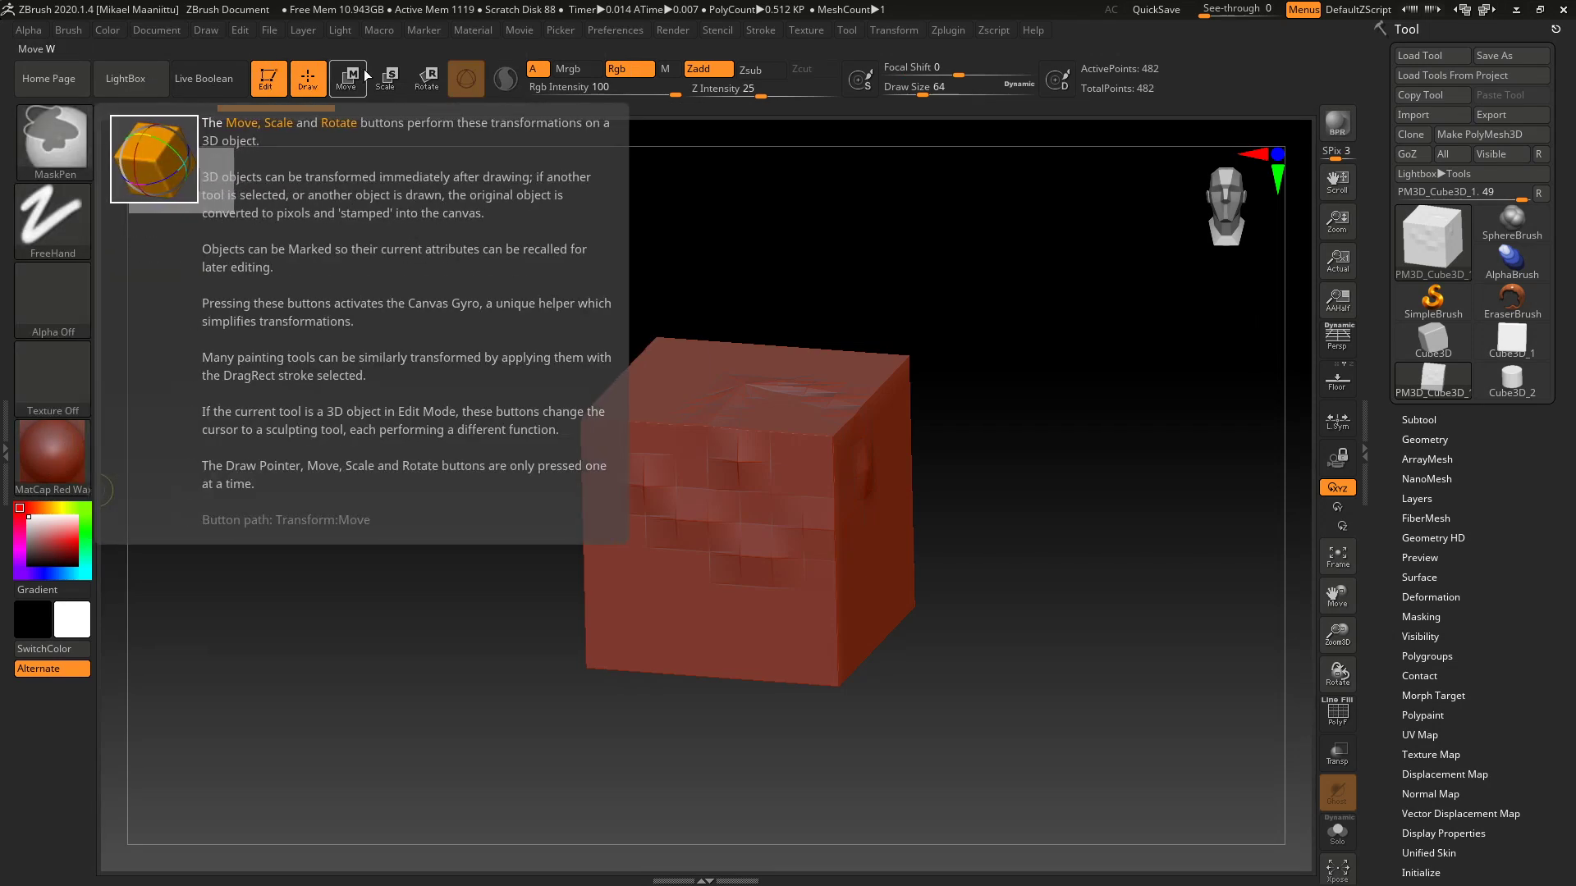
pyautogui.moveTo(507, 83)
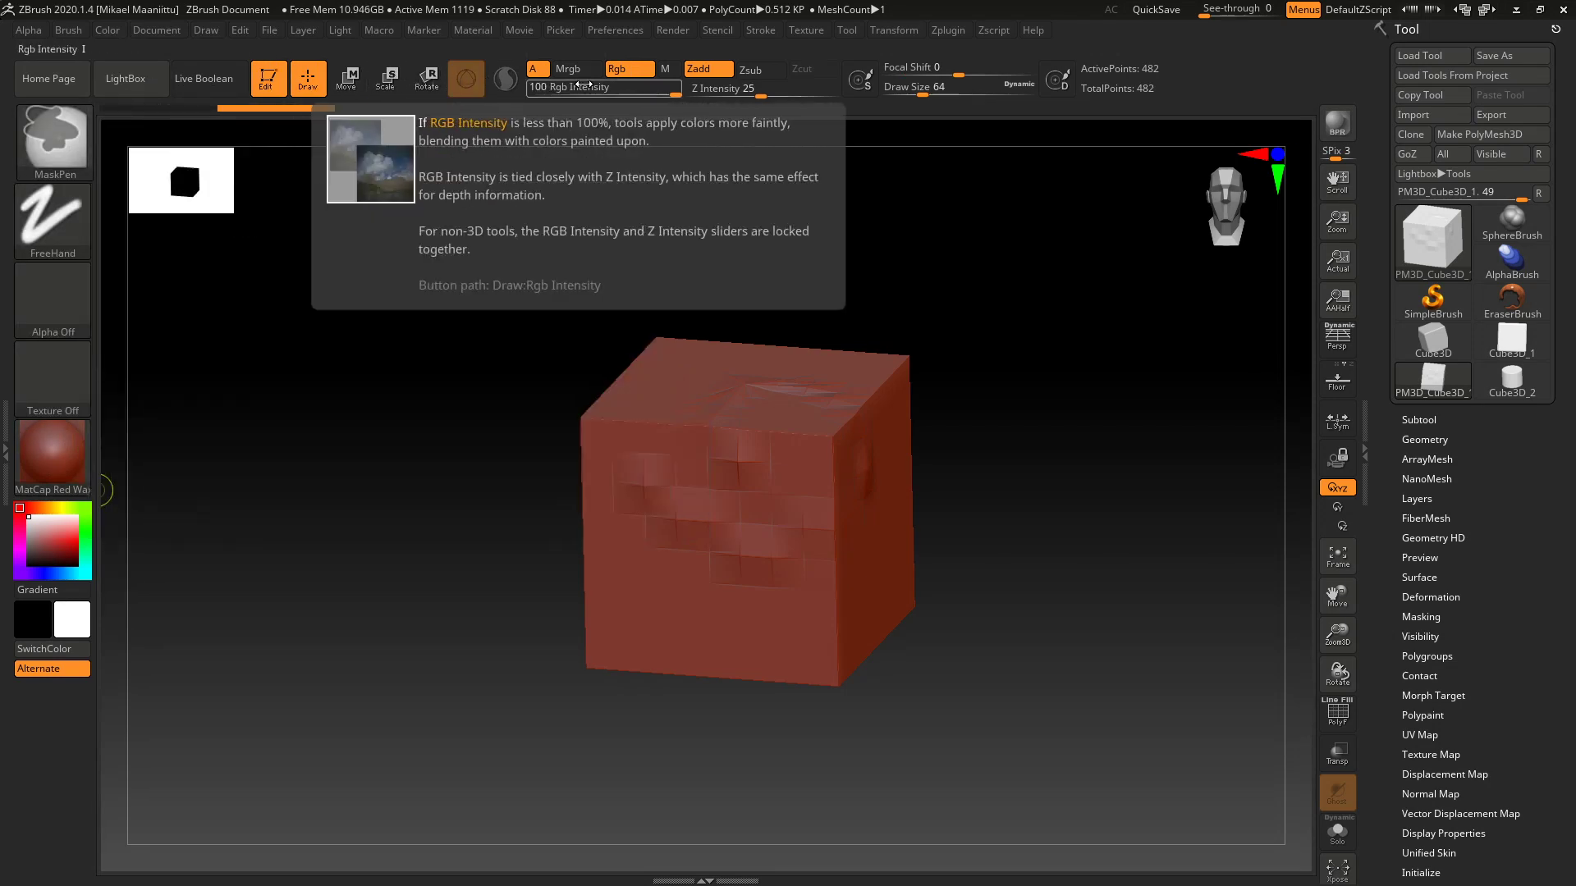
# Step: Examine the extended help descriptions for the Draw Size, Zsub and Edit Object controls
pyautogui.moveTo(883, 100)
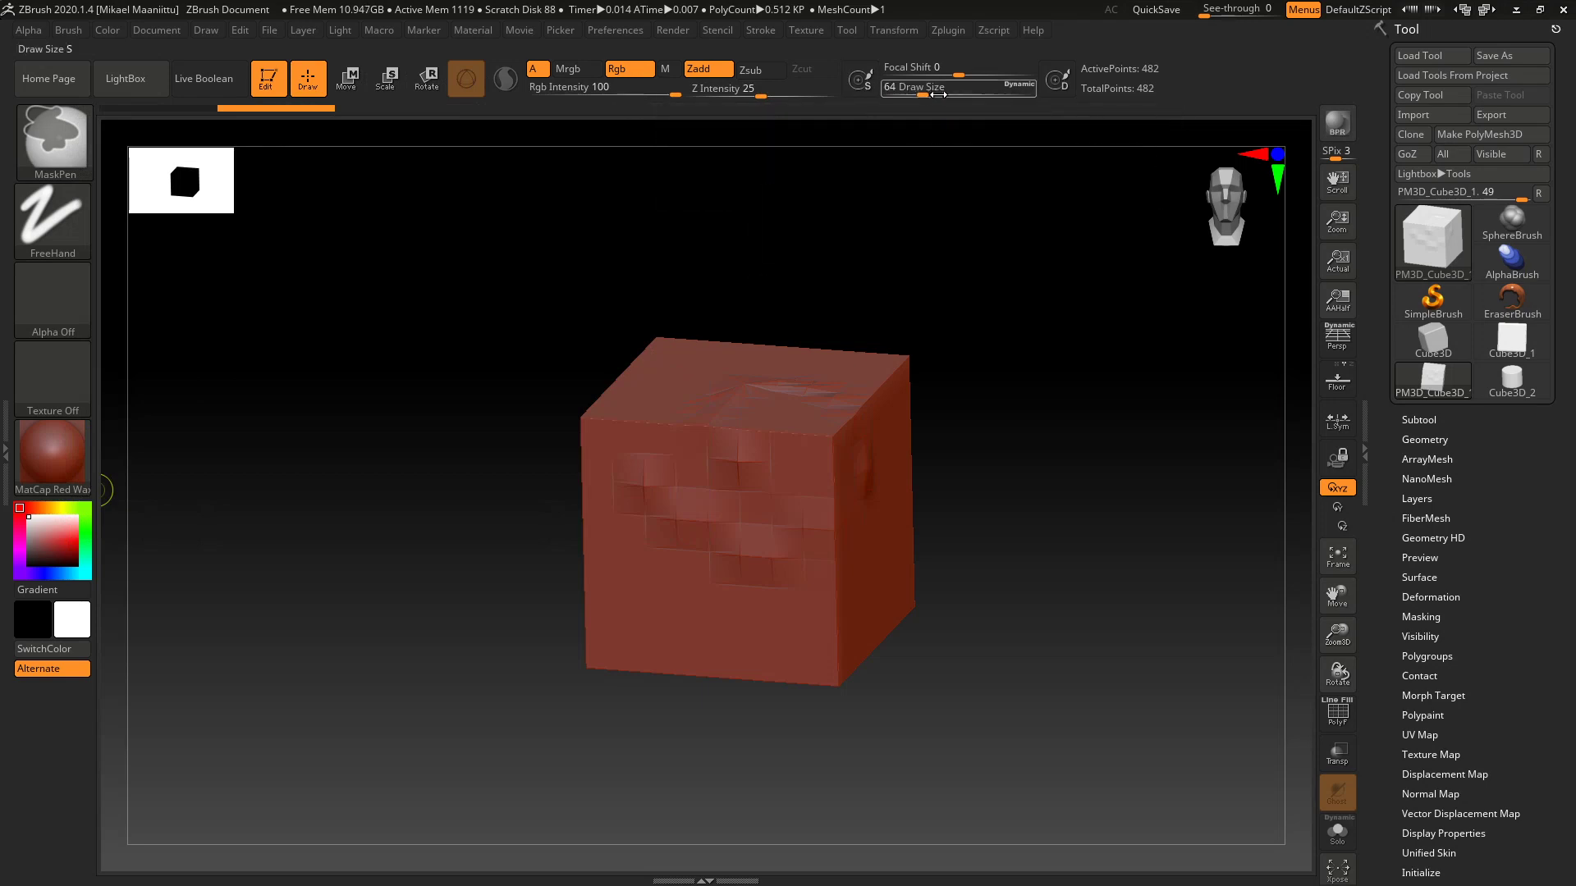
pyautogui.moveTo(971, 75)
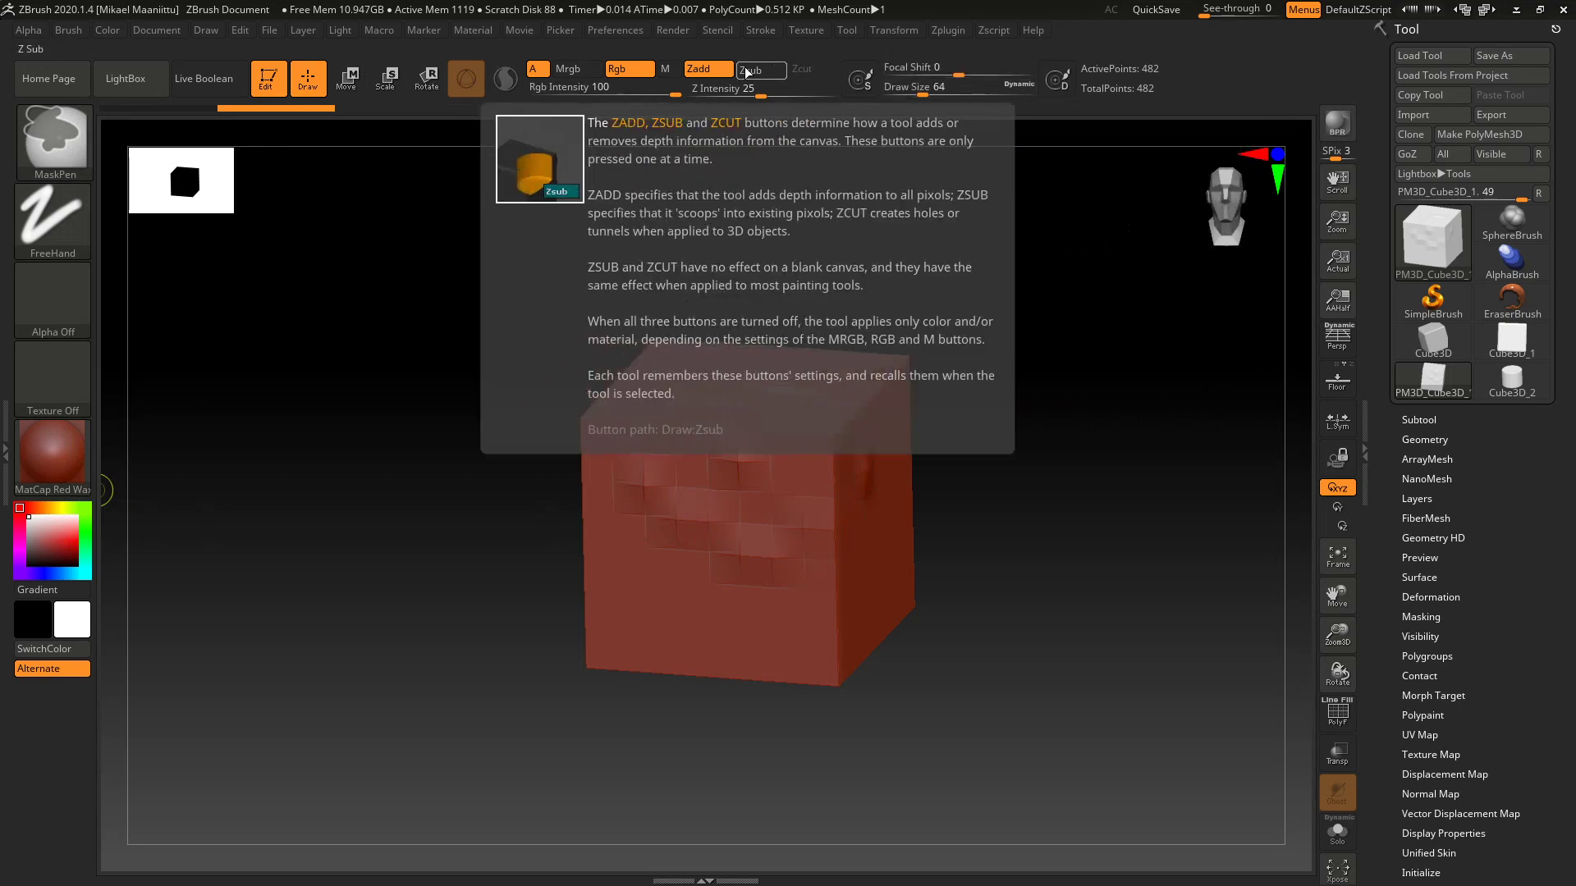
pyautogui.moveTo(561, 96)
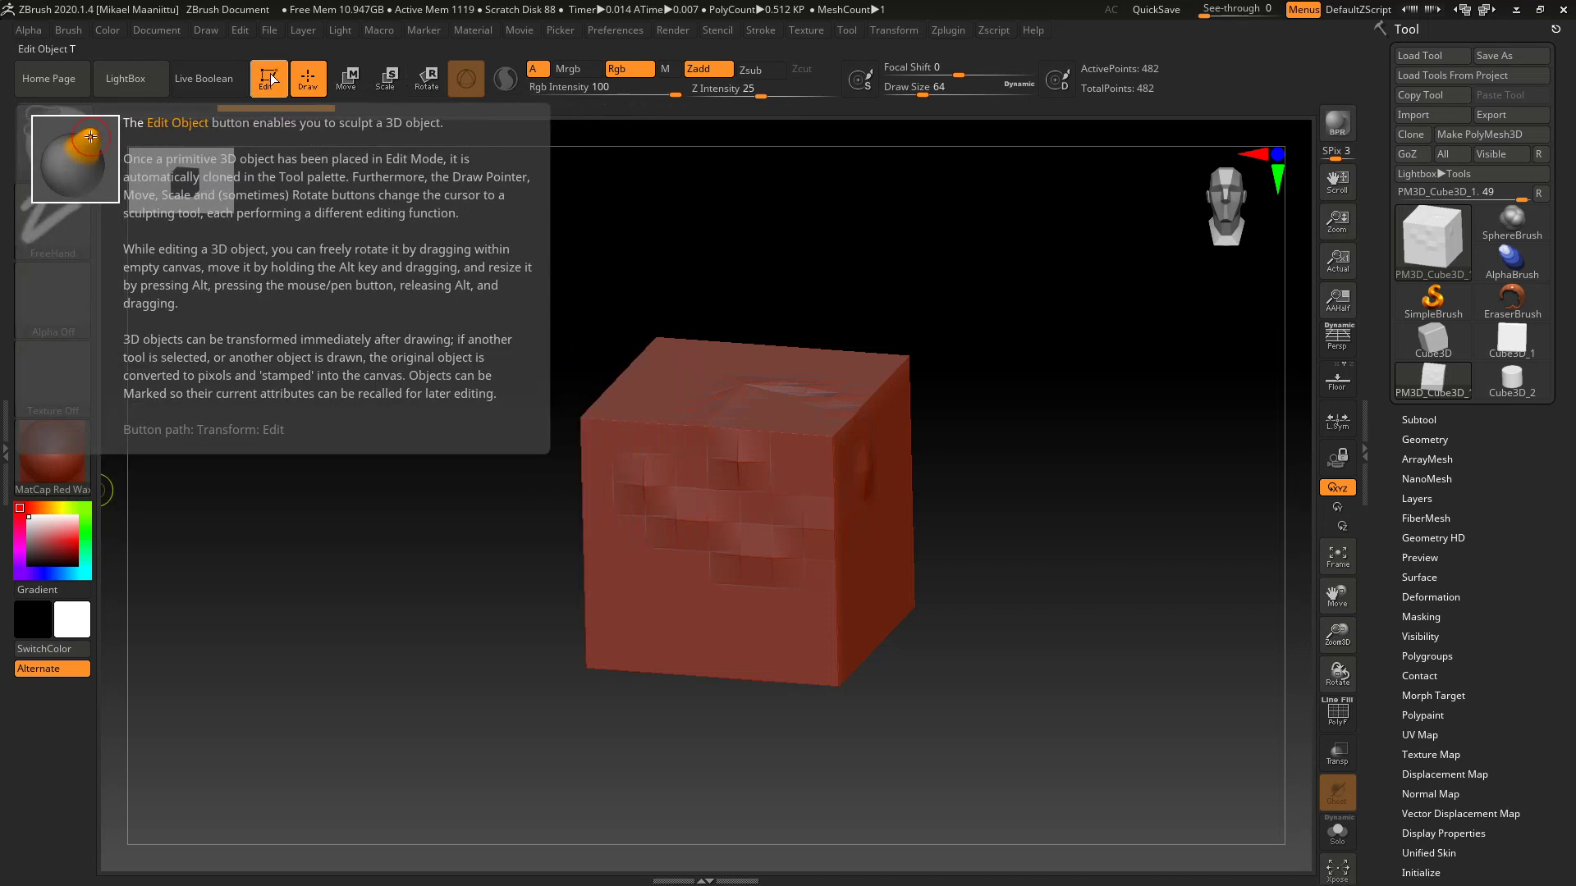
pyautogui.moveTo(207, 67)
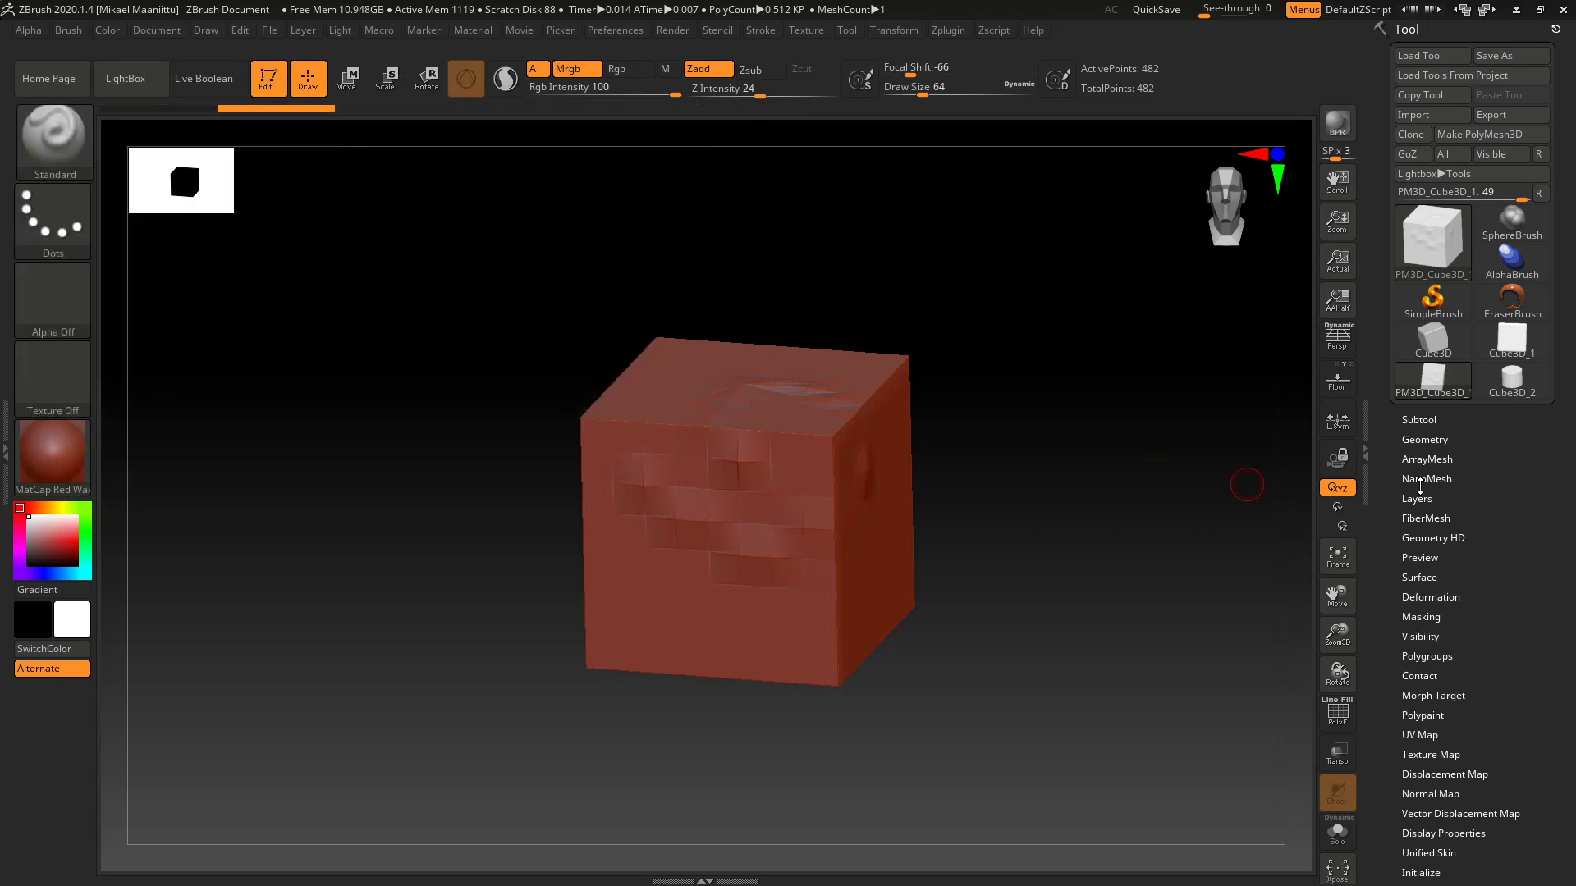
# Step: Examine the Geometry settings and the EdgeLoop help for GroupsLoops and Panel Loops, and collapse the Geometry settings
pyautogui.click(1425, 441)
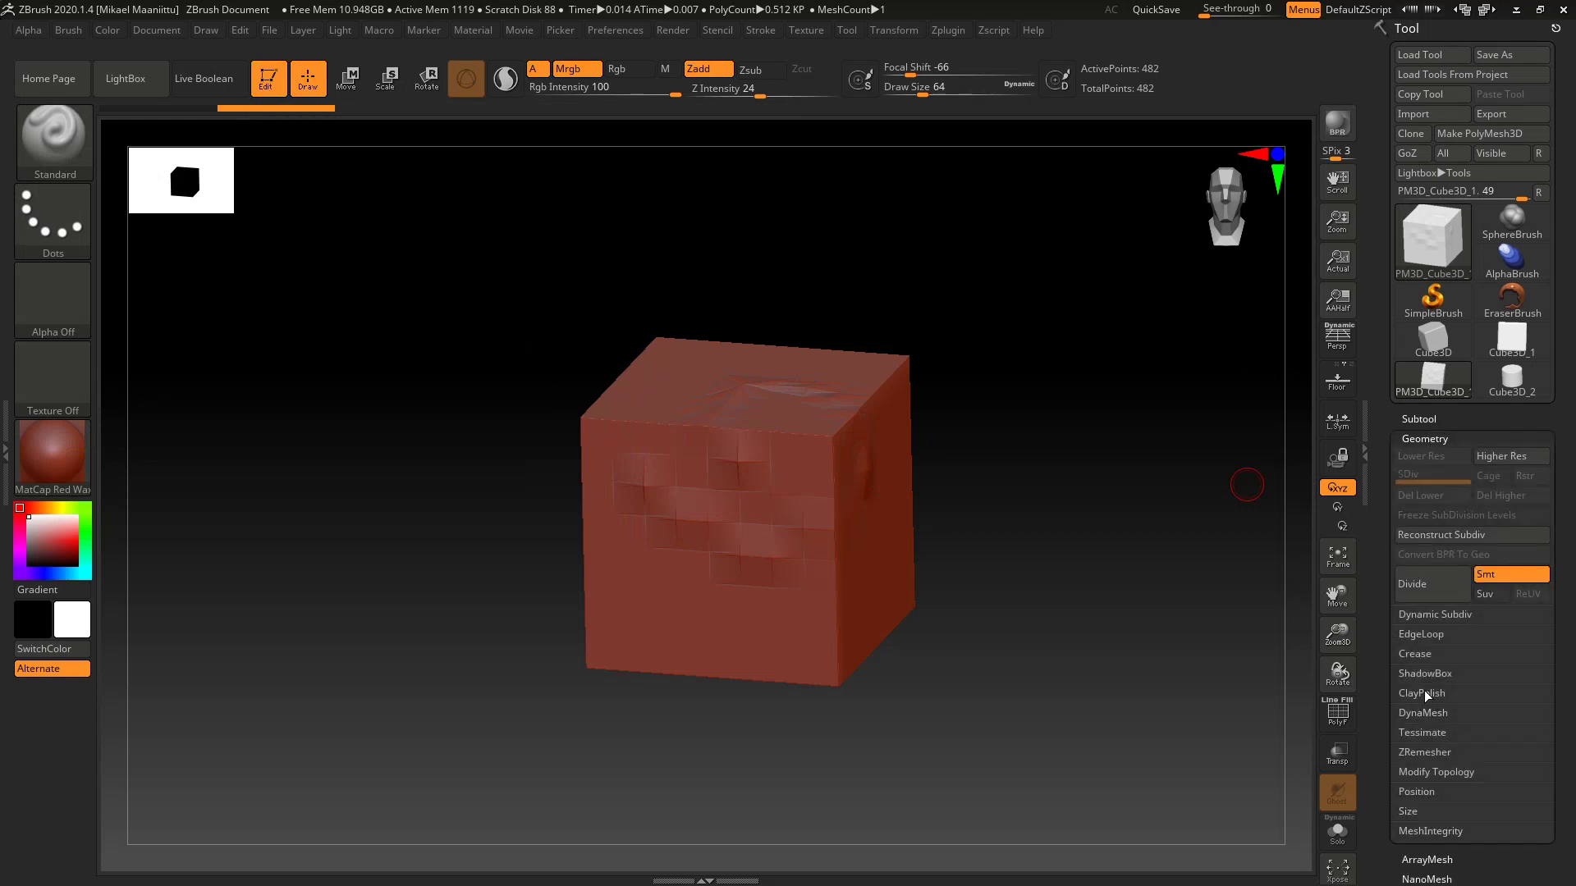
pyautogui.click(1422, 634)
pyautogui.moveTo(1426, 678)
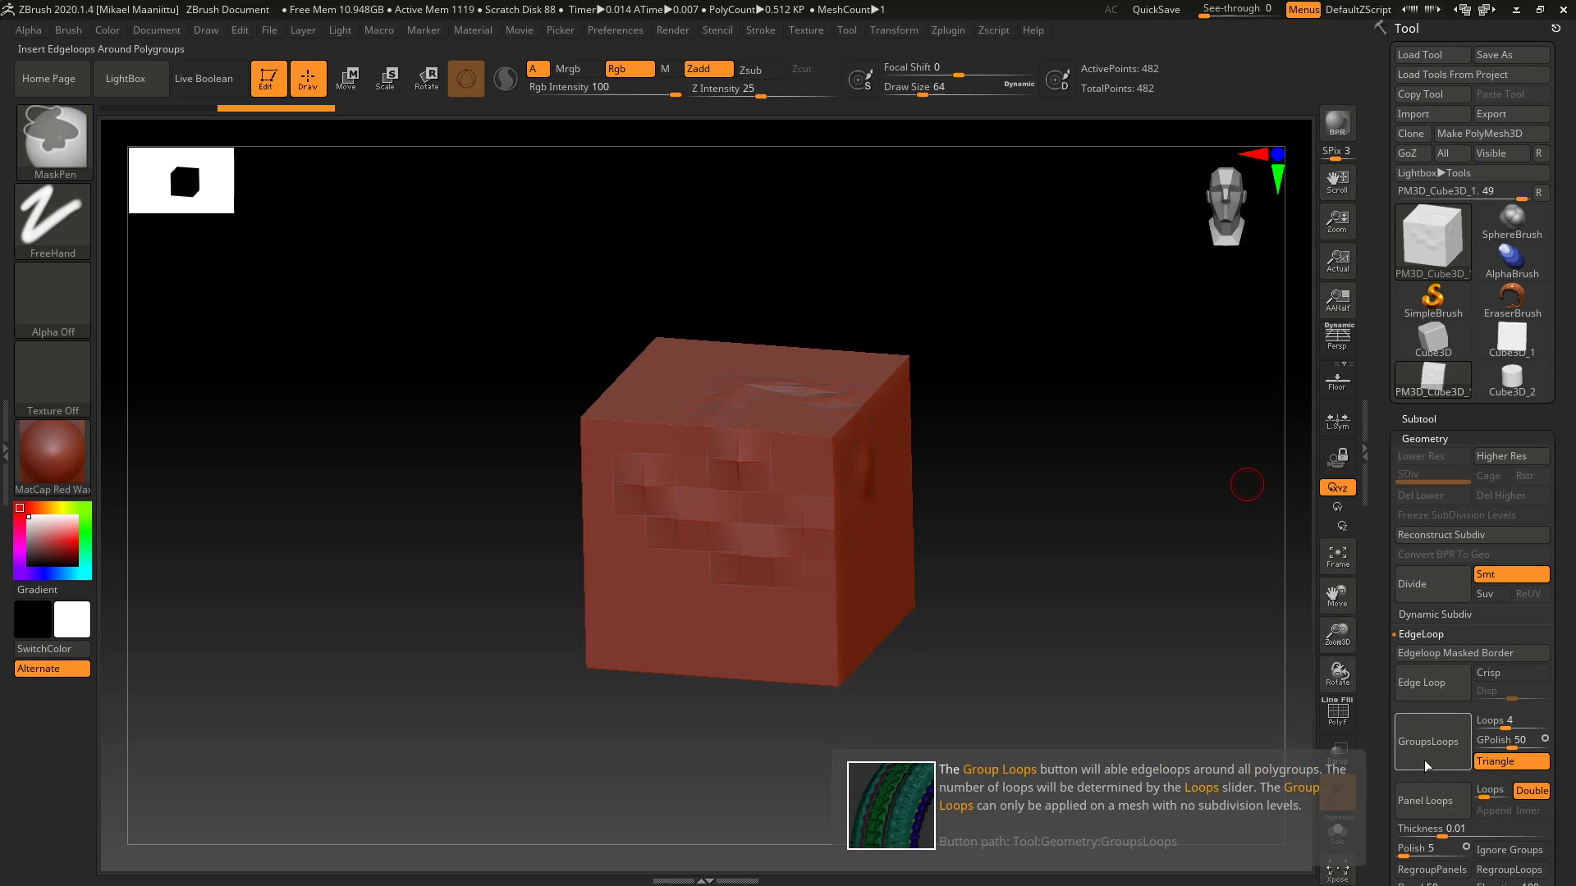
pyautogui.moveTo(1424, 807)
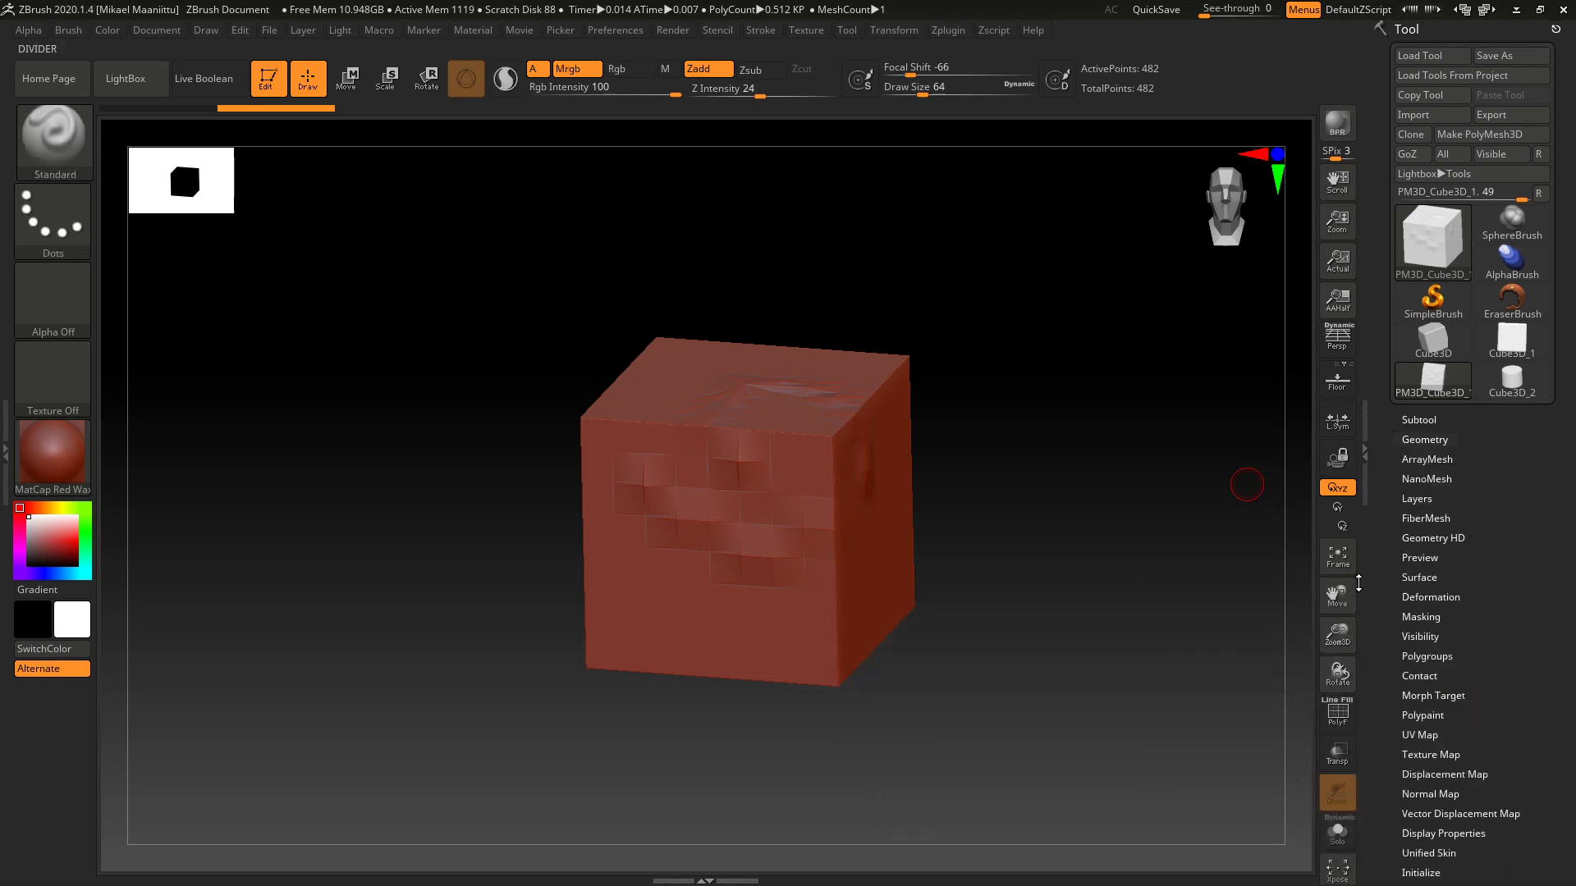
pyautogui.click(1425, 440)
# Step: Look through the LightBox project library and the Preferences categories, closing both without choosing anything
pyautogui.click(128, 86)
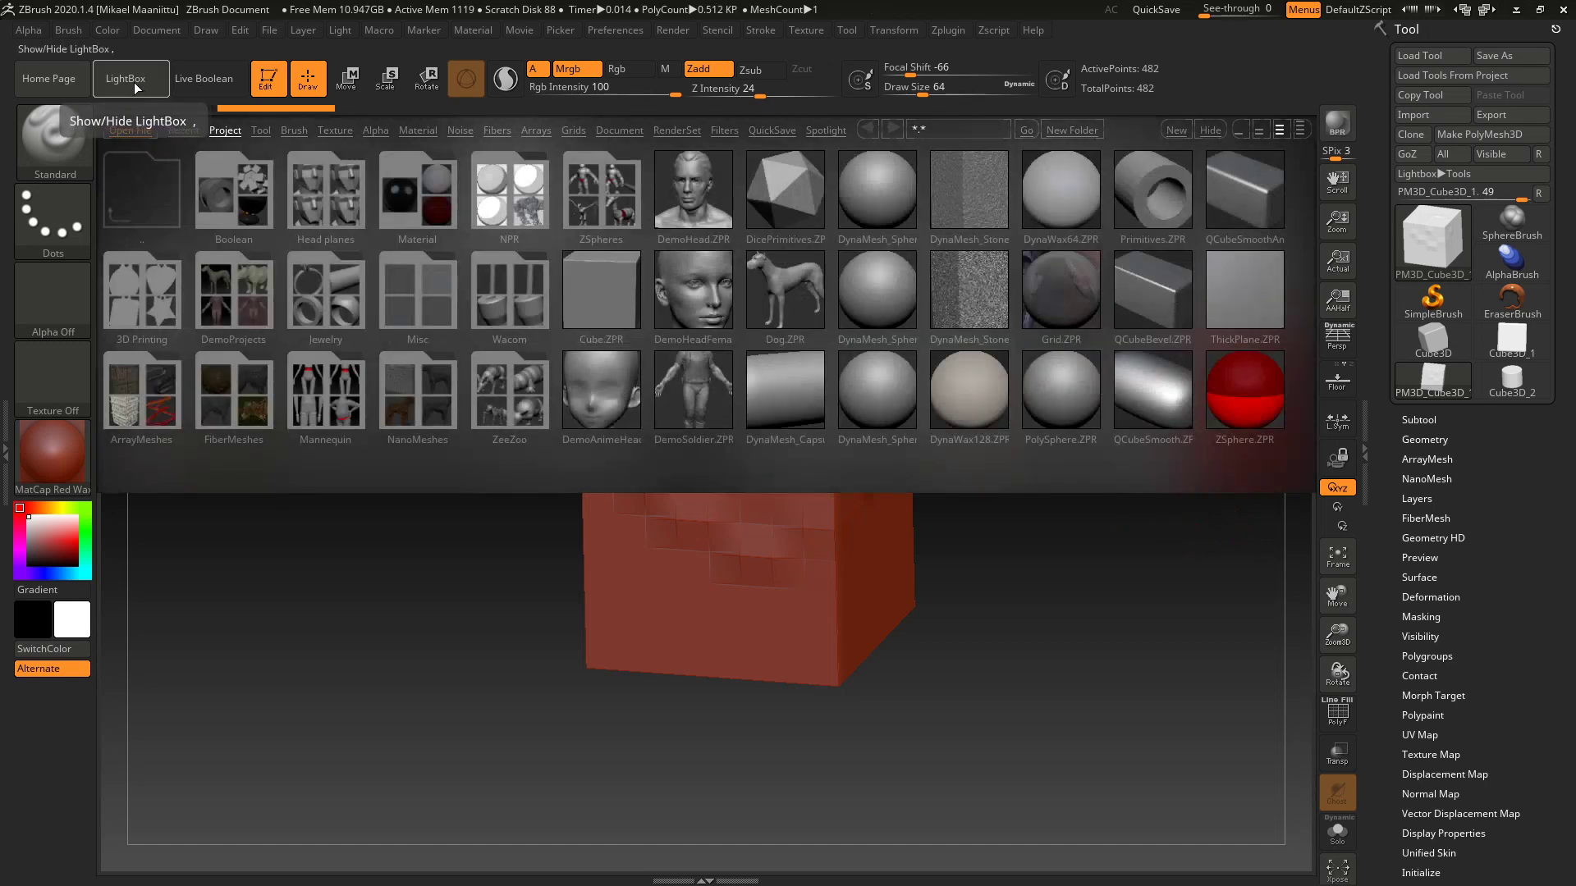
pyautogui.click(130, 84)
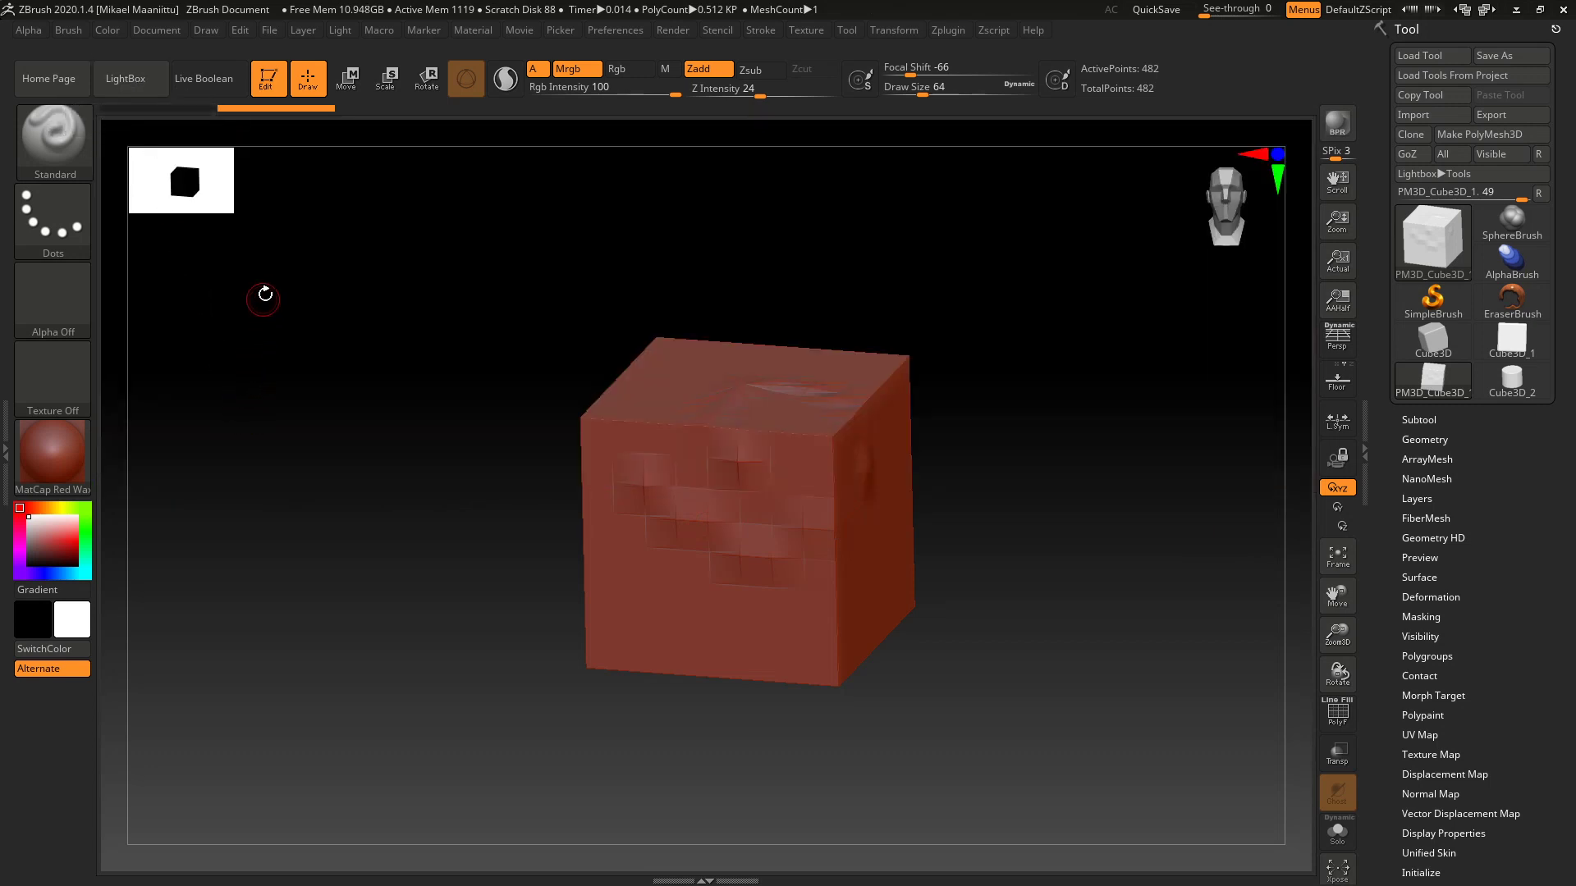
pyautogui.click(156, 30)
pyautogui.click(629, 31)
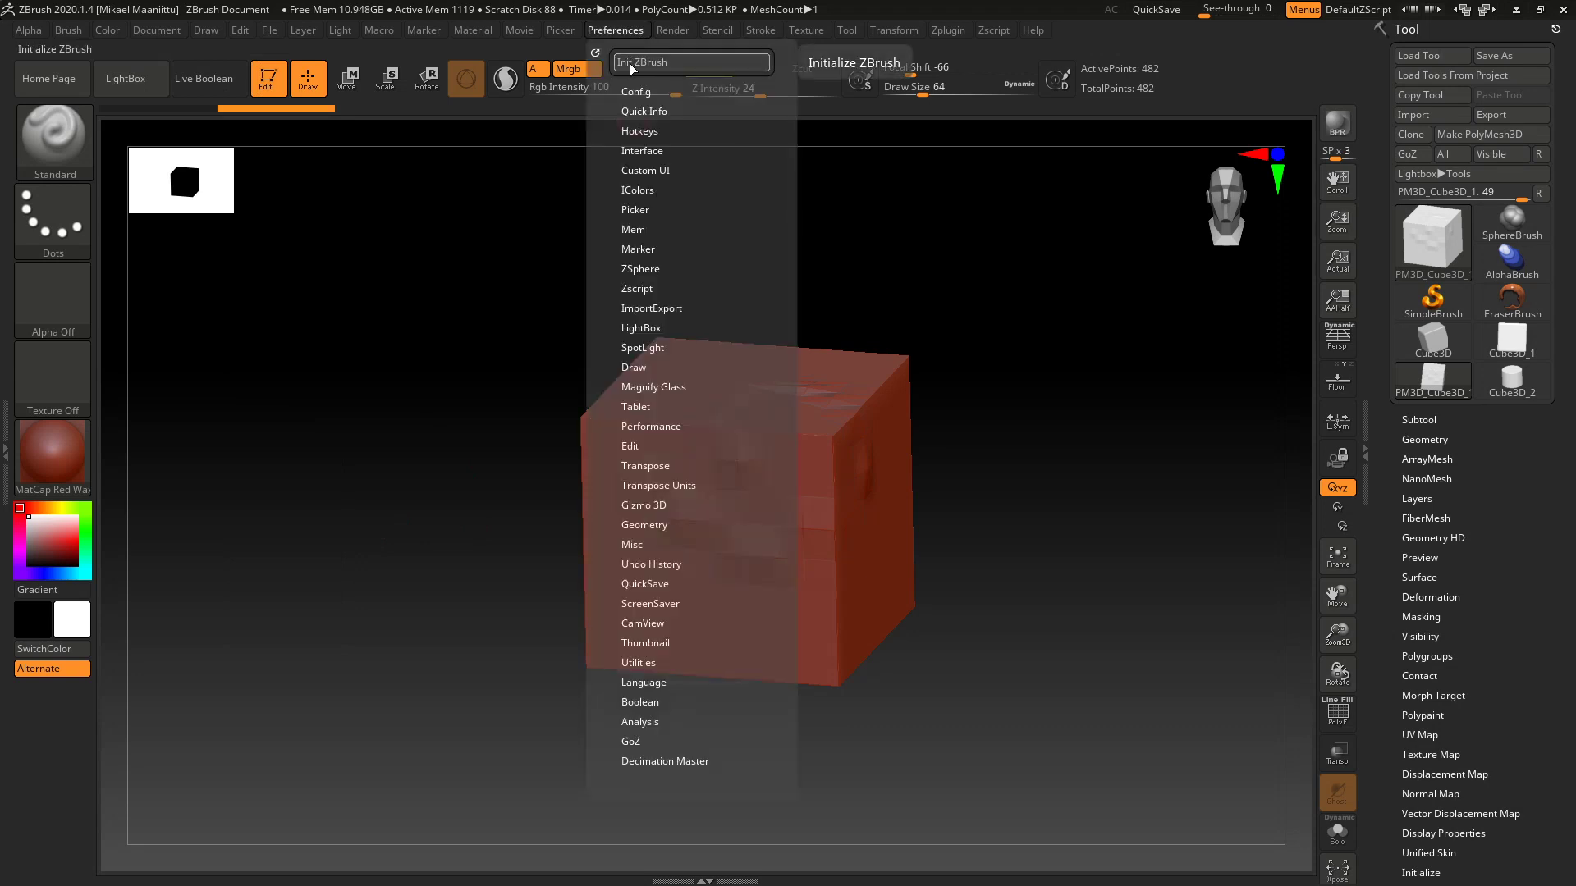
pyautogui.click(612, 31)
pyautogui.click(611, 30)
pyautogui.click(622, 30)
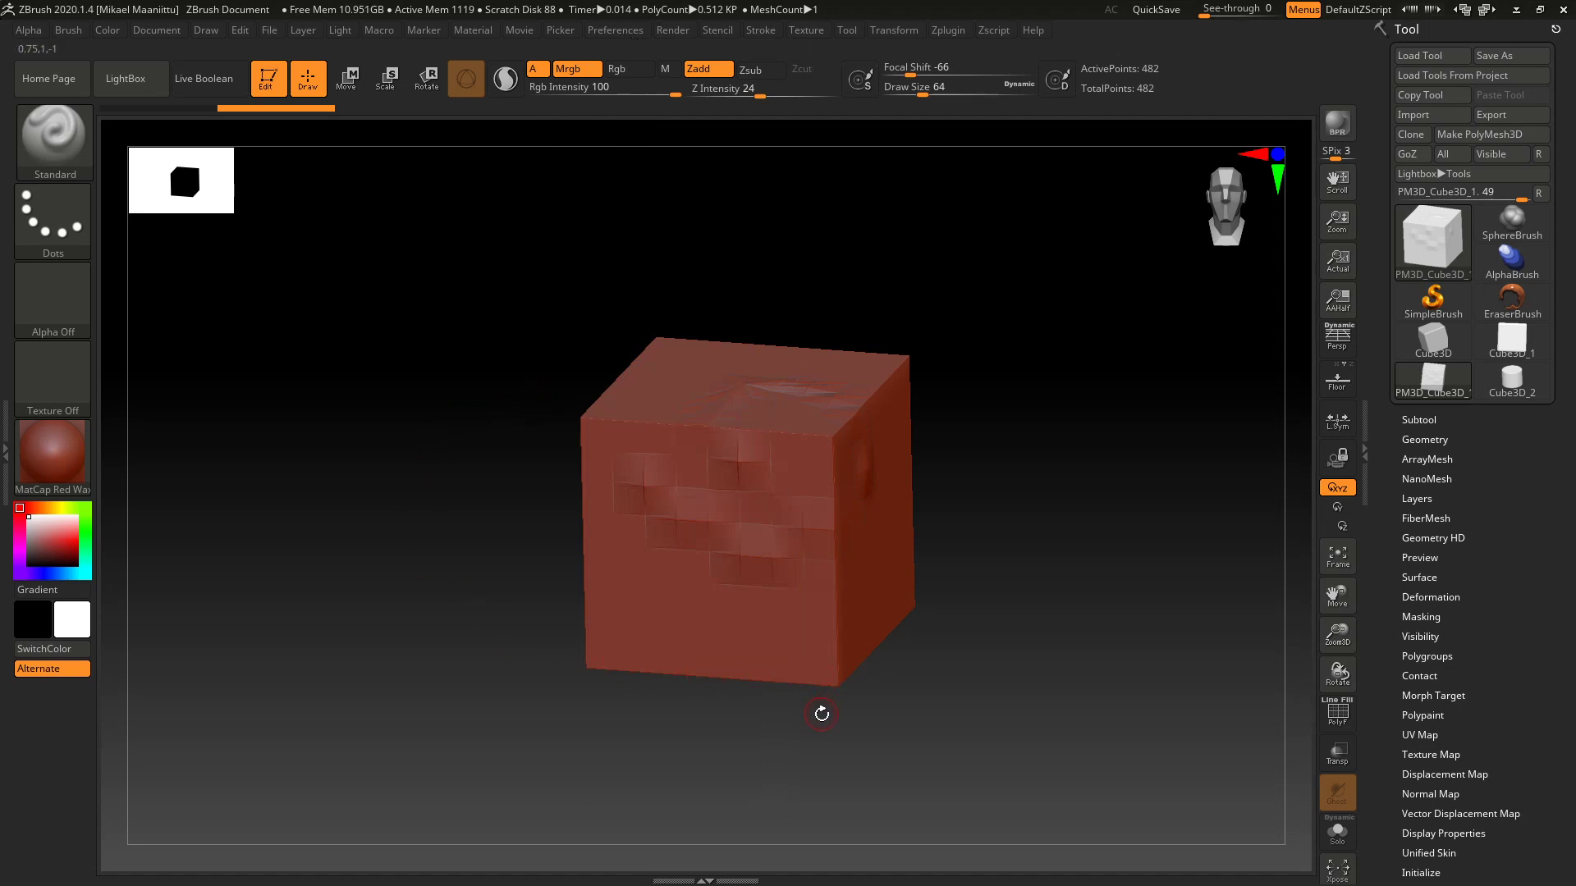
# Step: Compare the Cube3D primitive with the sculpted PM3D_Cube3D_1 polymesh from different angles, ending on the polymesh
pyautogui.click(1434, 340)
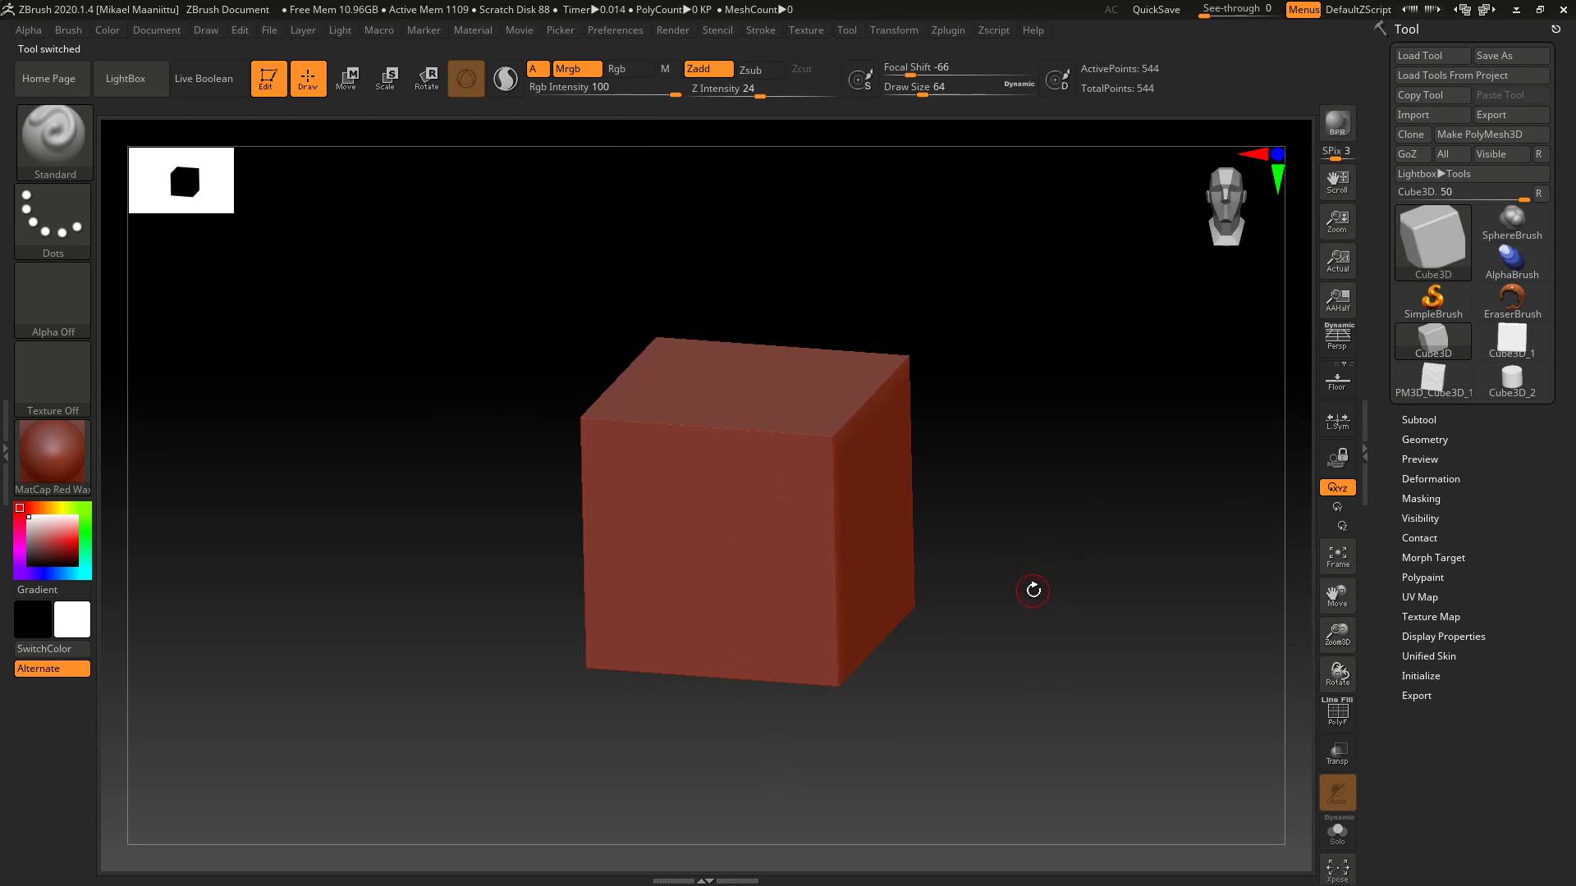
pyautogui.click(1428, 251)
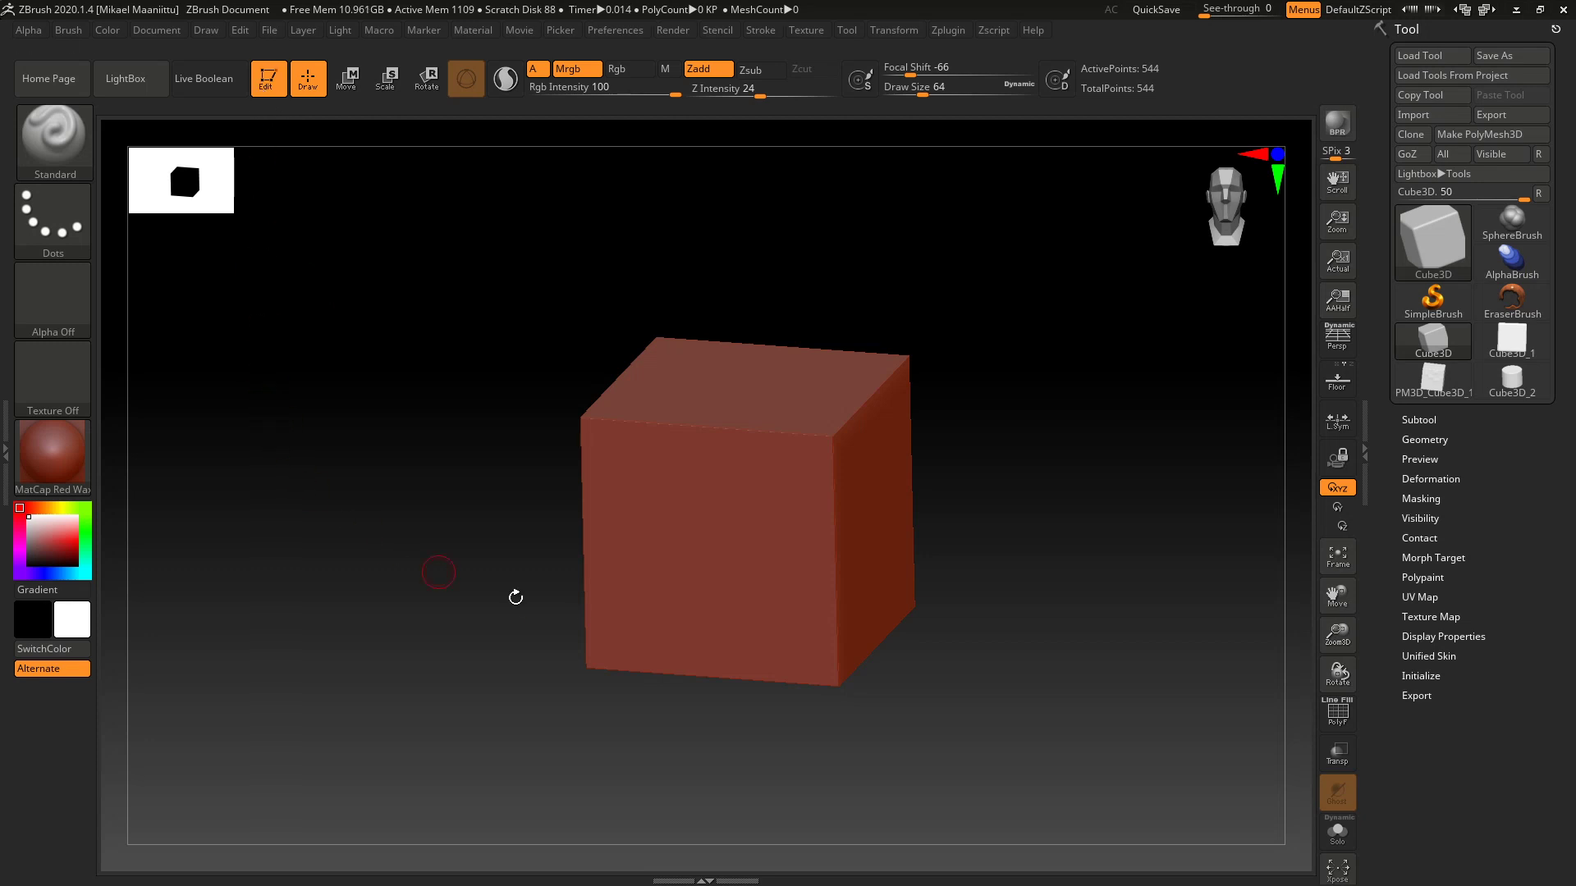
pyautogui.moveTo(823, 752)
pyautogui.mouseDown()
pyautogui.moveTo(923, 753)
pyautogui.moveTo(788, 753)
pyautogui.moveTo(847, 742)
pyautogui.mouseUp()
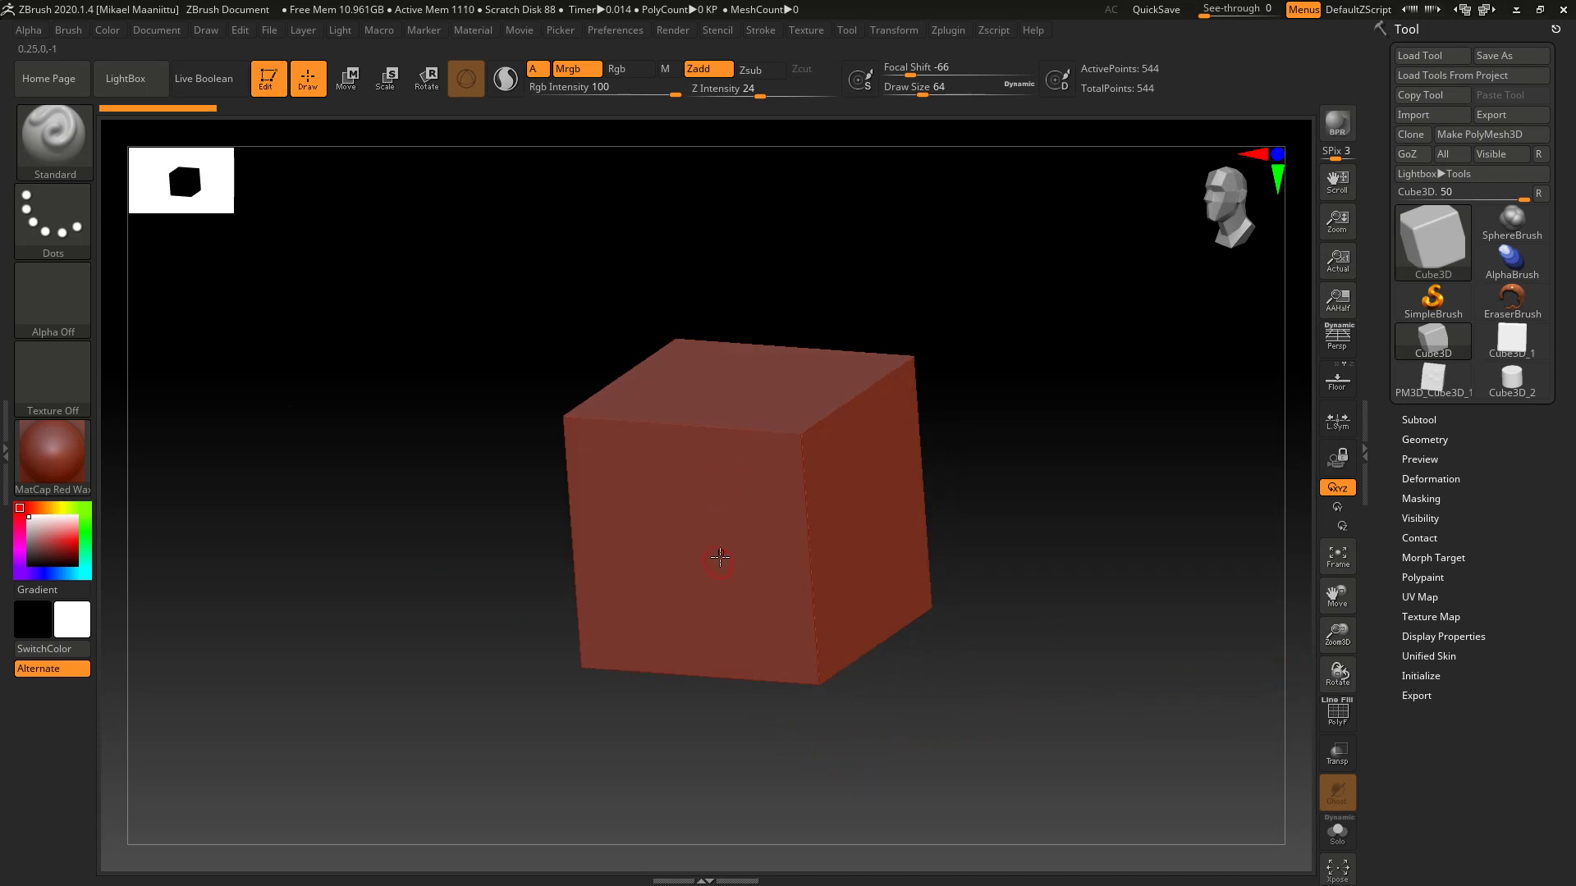
pyautogui.click(1429, 385)
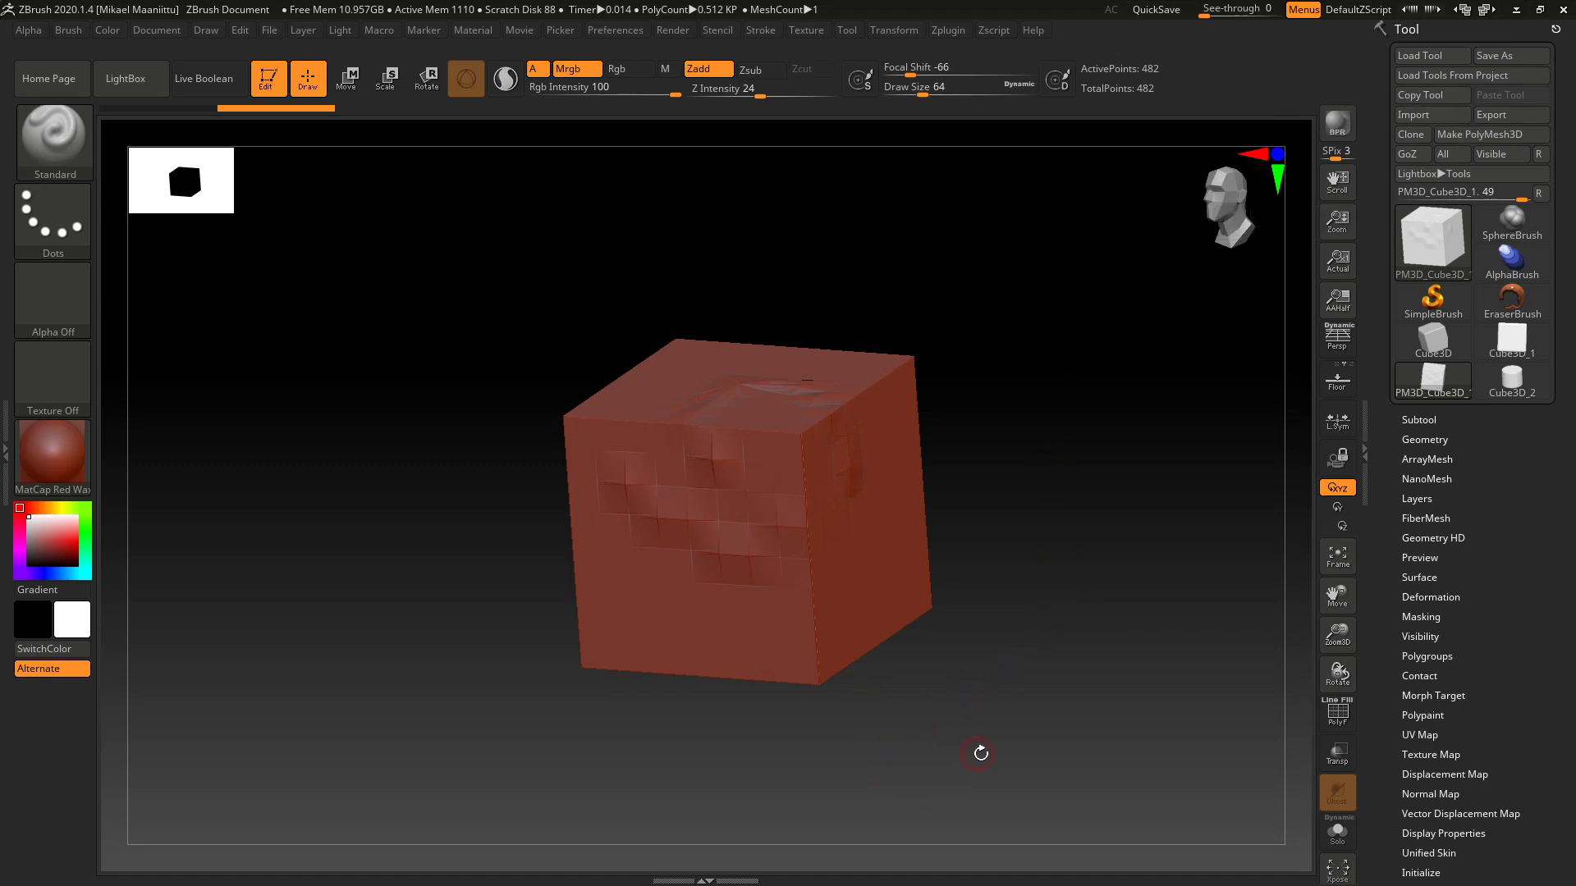
pyautogui.moveTo(541, 783); pyautogui.dragTo(961, 752)
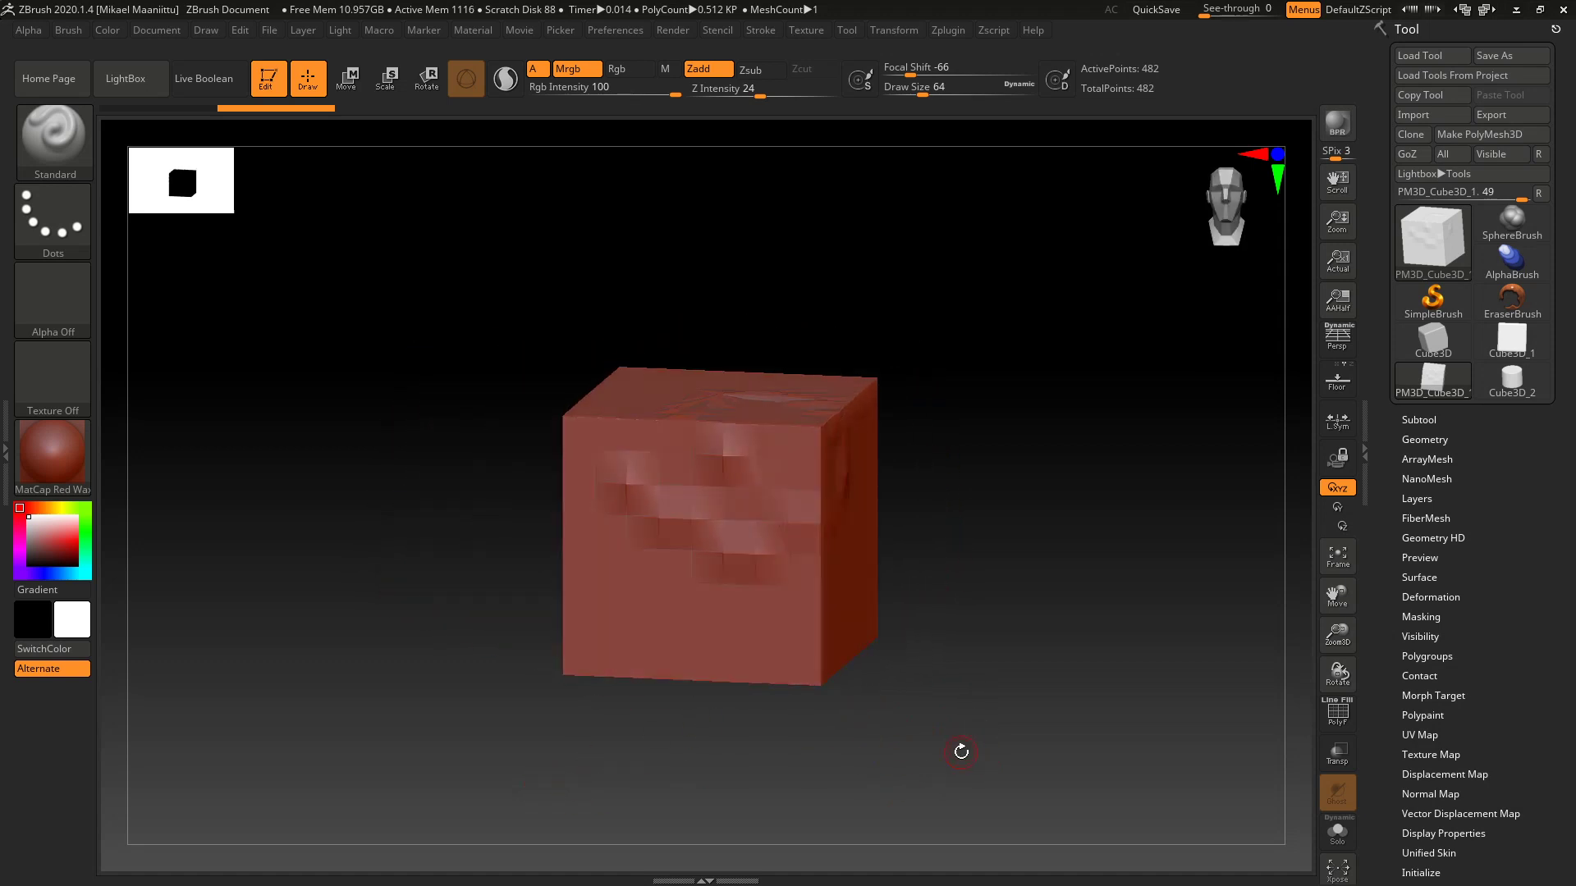